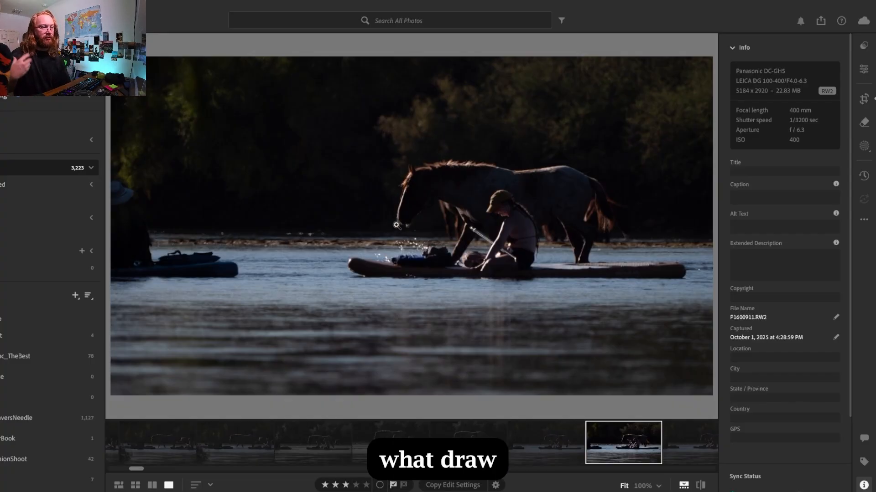
Convert the photo to black and white and set its crop aspect ratio to 16 x 9
left_click(864, 68)
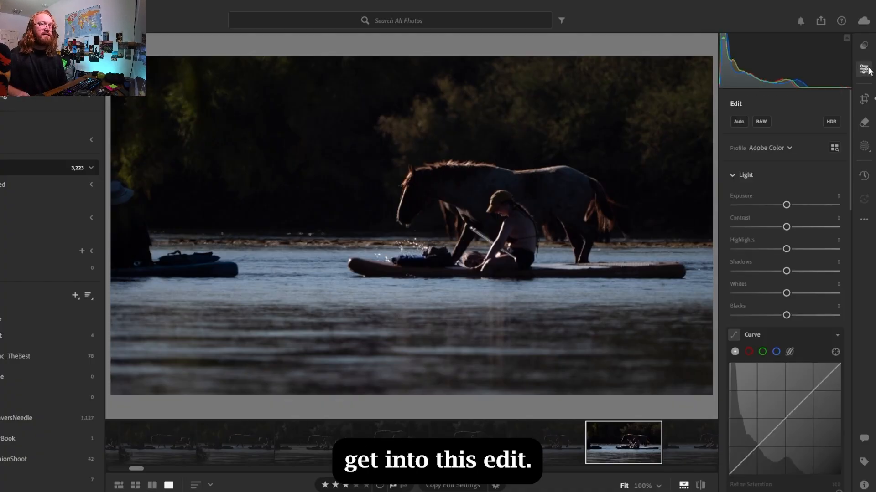
left_click(761, 122)
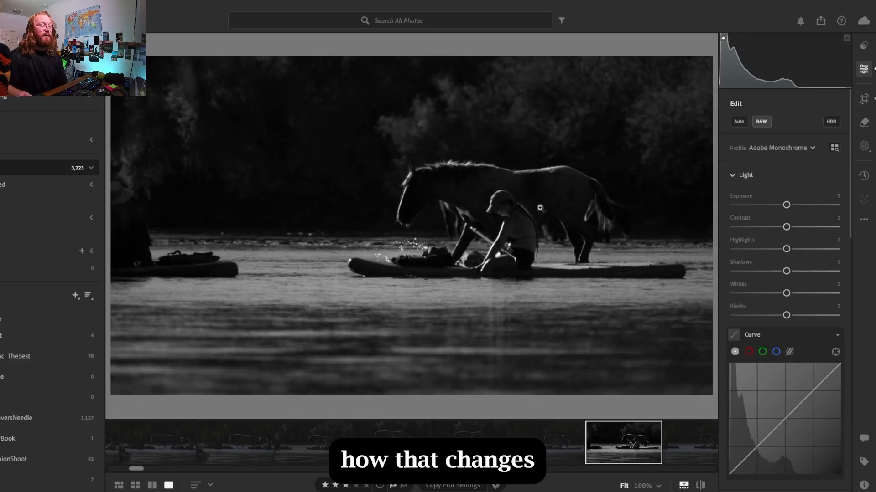
left_click(865, 98)
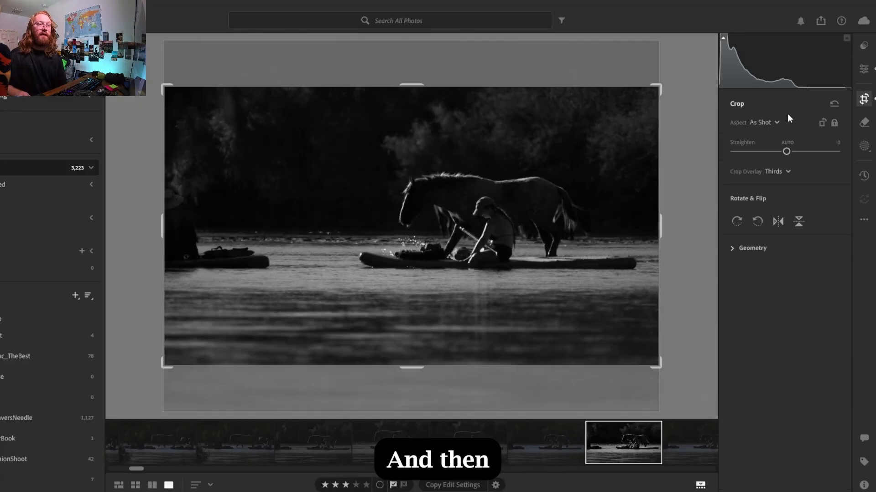
left_click(765, 122)
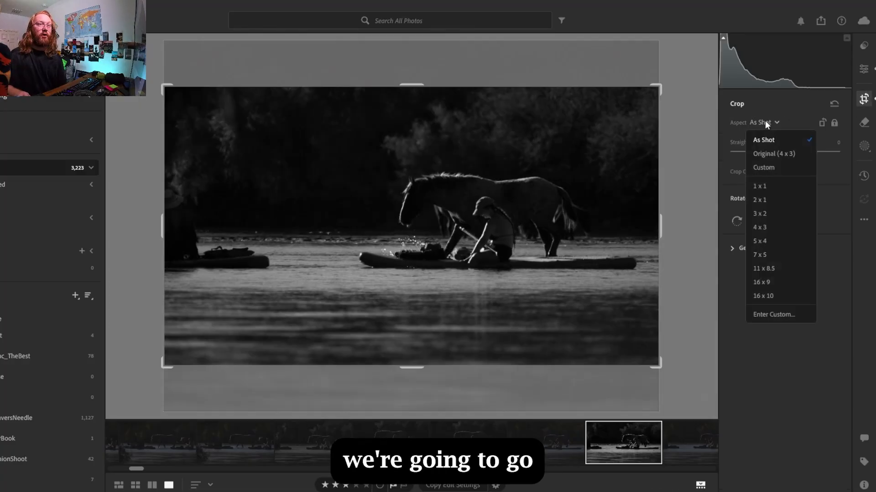
left_click(760, 282)
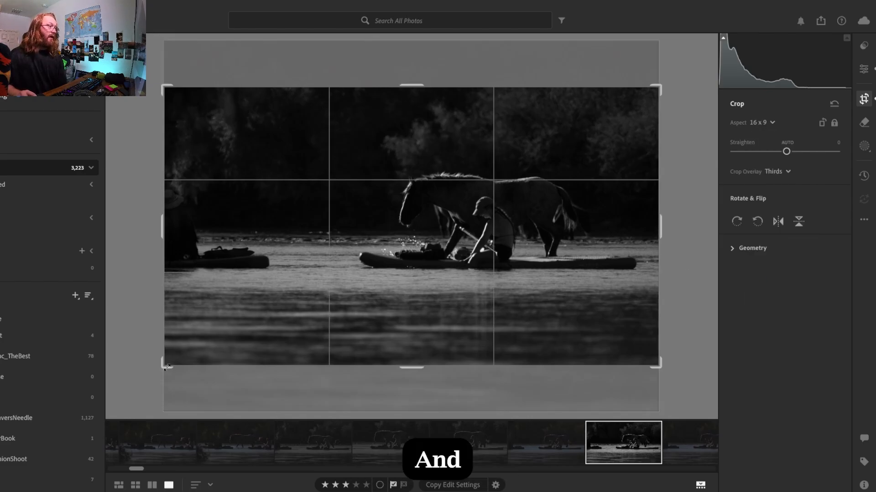
Crop tightly around the horse and paddleboarder, excluding the second board and aligning the horse's head and paddleboard with the thirds grid
left_click_drag(166, 367, 228, 348)
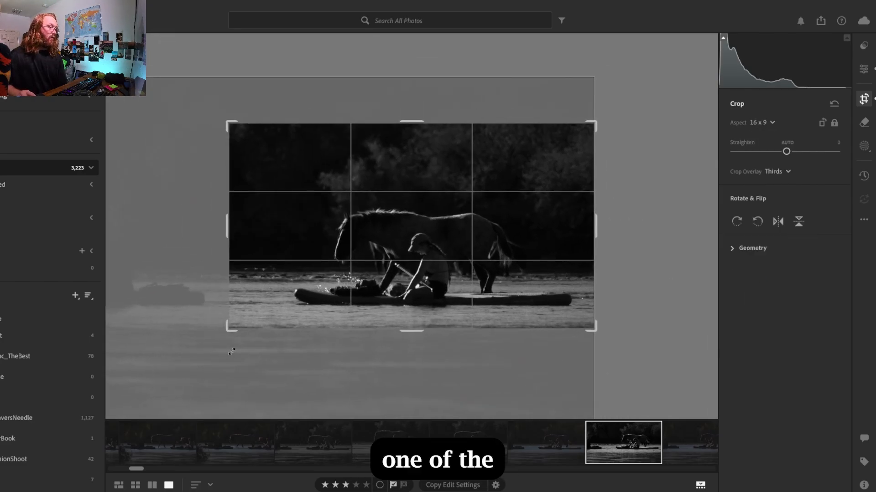
left_click_drag(367, 260, 399, 218)
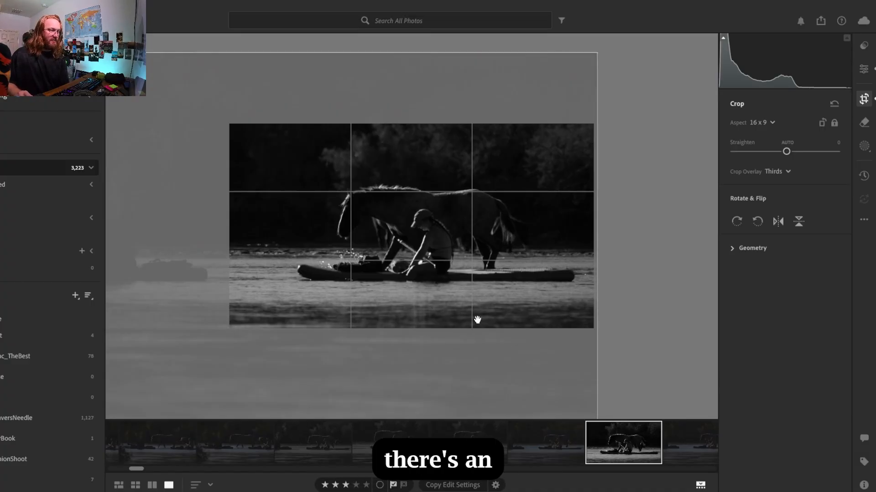
mouse_move(389, 319)
left_mouse_down()
mouse_move(395, 299)
mouse_move(389, 307)
left_mouse_up()
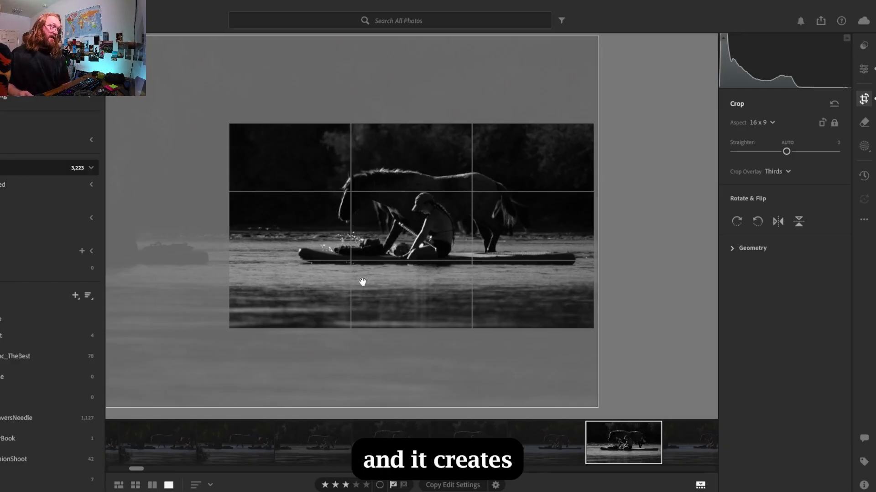
mouse_move(409, 288)
left_mouse_down()
mouse_move(412, 280)
mouse_move(404, 284)
left_mouse_up()
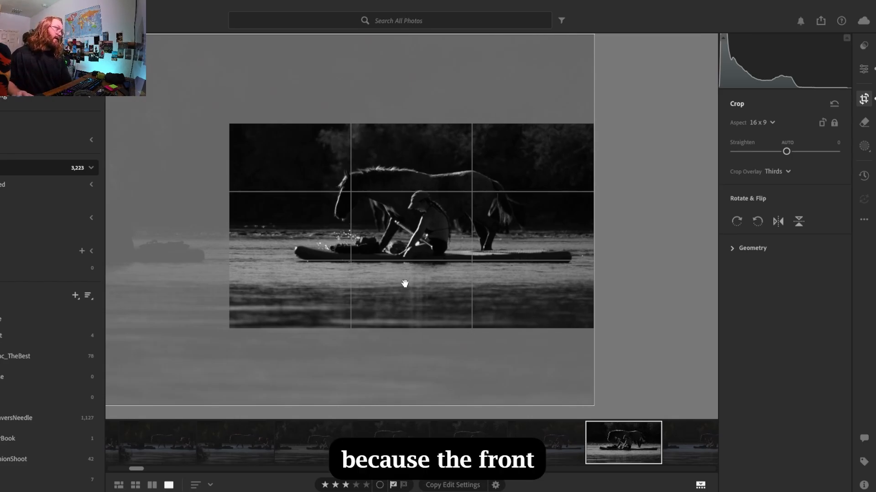
left_click_drag(226, 329, 219, 337)
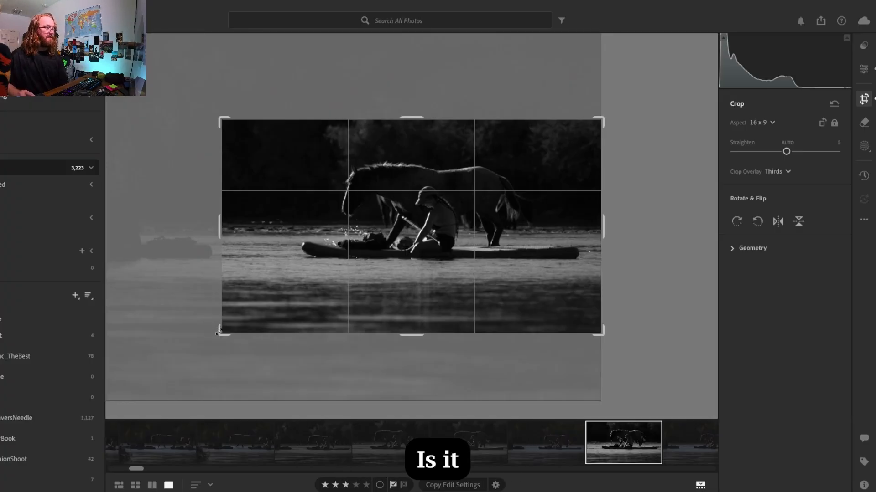
left_click_drag(212, 324, 225, 329)
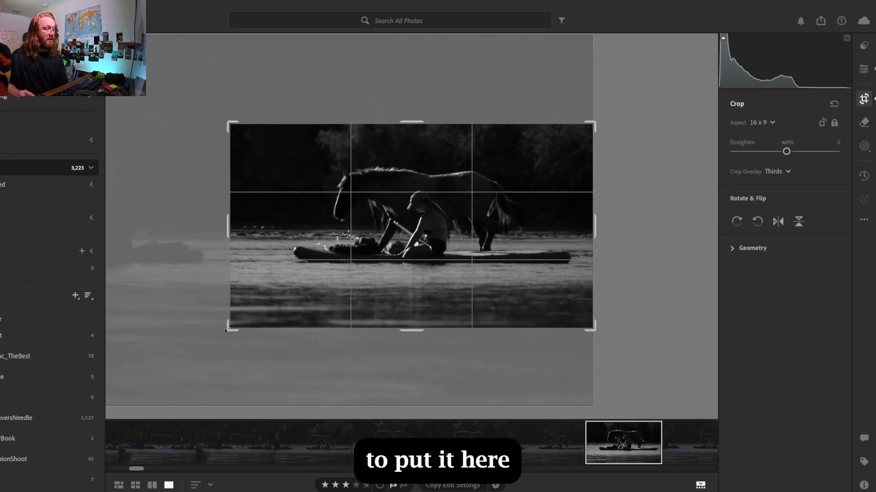
left_click_drag(438, 298, 420, 293)
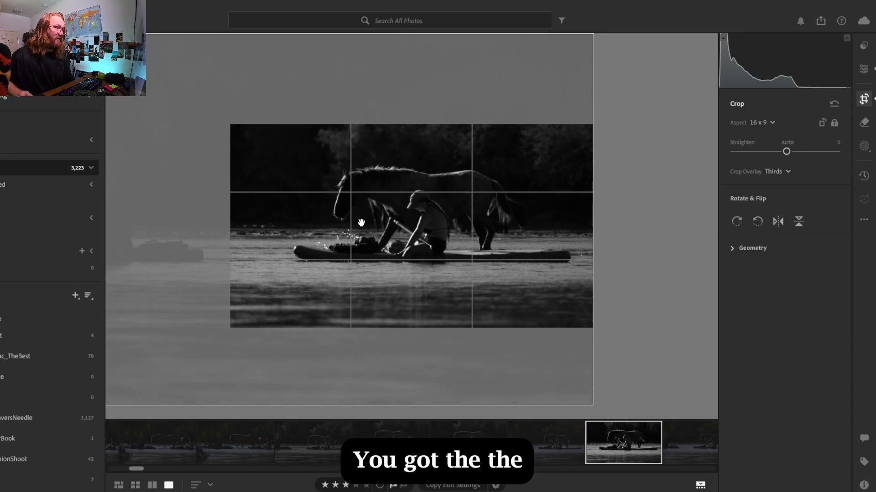
left_click_drag(362, 222, 355, 227)
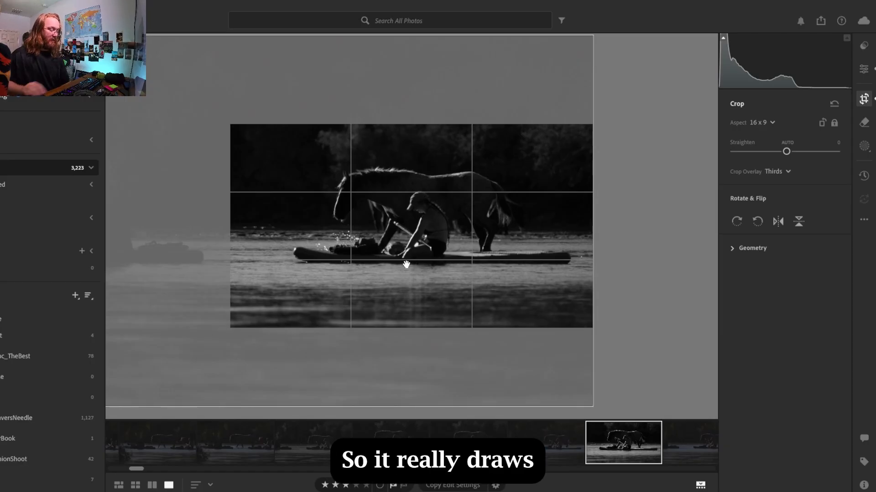
key("e")
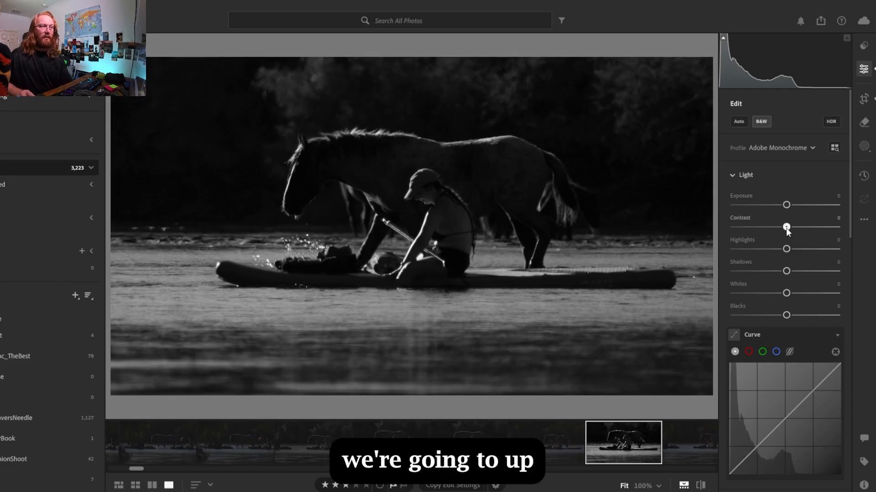
Adjust the photo's light with contrast at +9, highlights at -26 and shadows at +100
left_click_drag(786, 228, 790, 228)
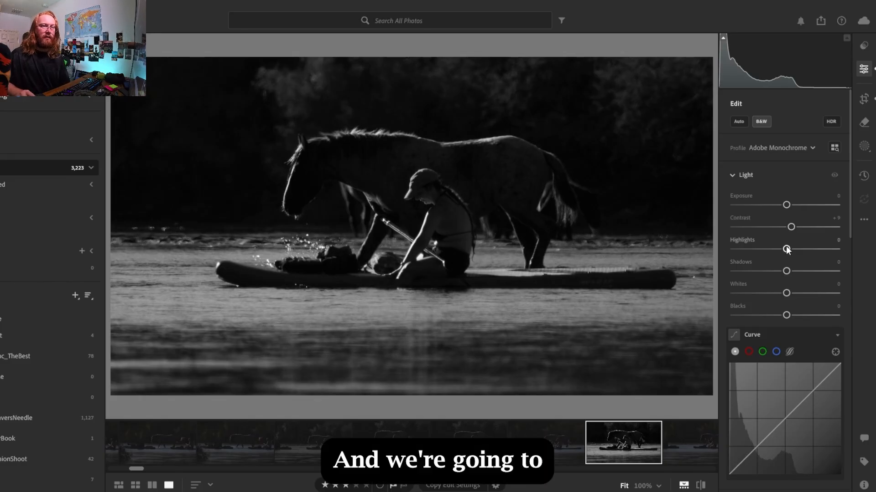
left_click_drag(787, 249, 760, 258)
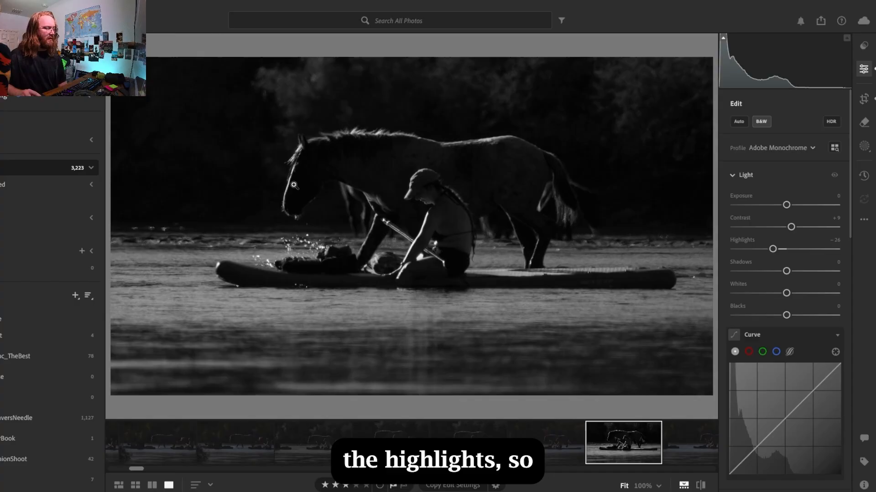
left_click(356, 129)
left_click(322, 151)
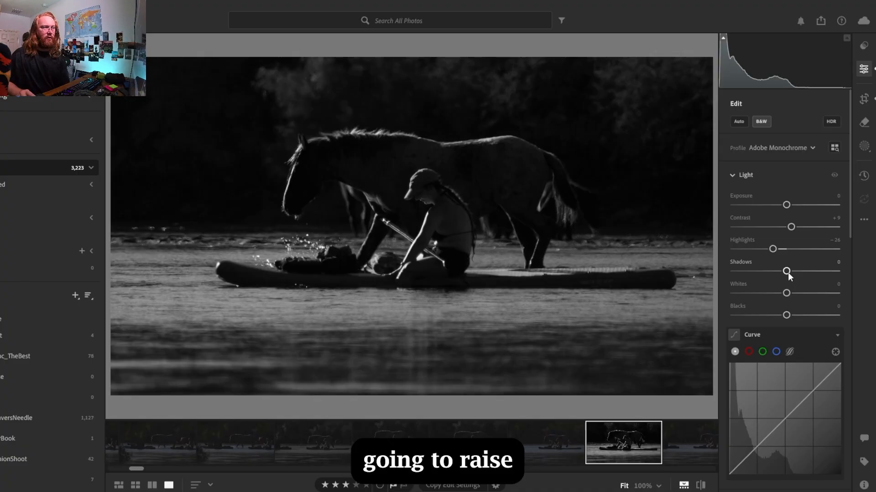
left_click_drag(787, 273, 833, 279)
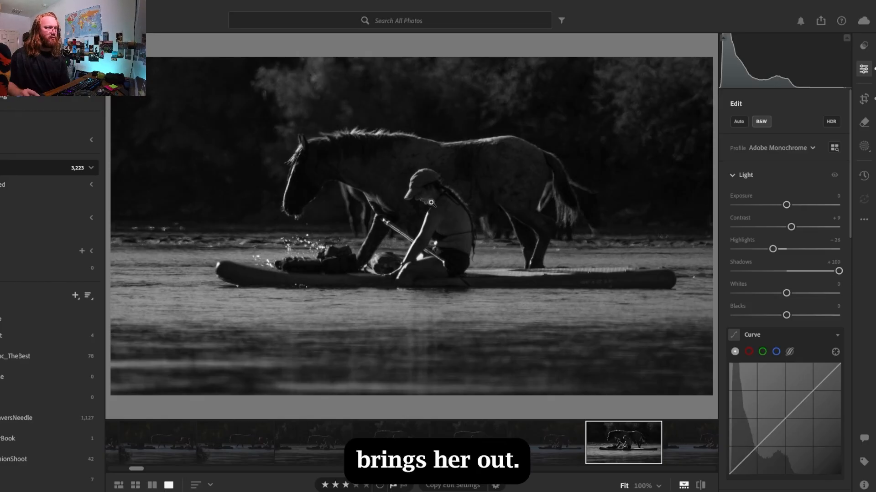
Try the contrast at -100 and reset it to 0
left_click_drag(795, 226, 746, 236)
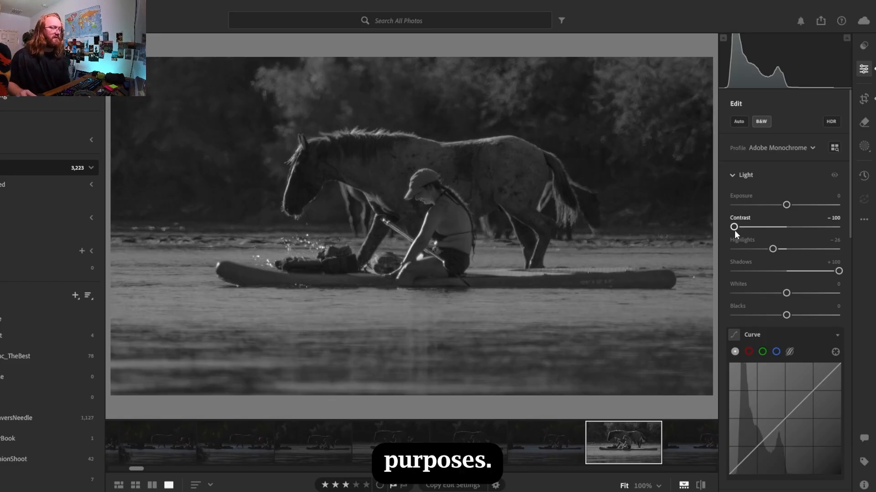
left_click_drag(736, 230, 780, 232)
double_click(781, 232)
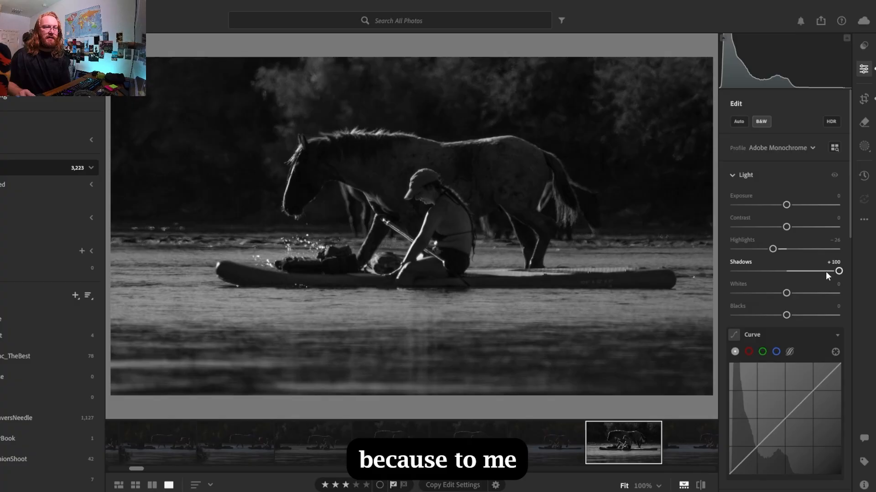
Try the shadows at +27 and reset them to 0
left_click_drag(837, 272, 795, 278)
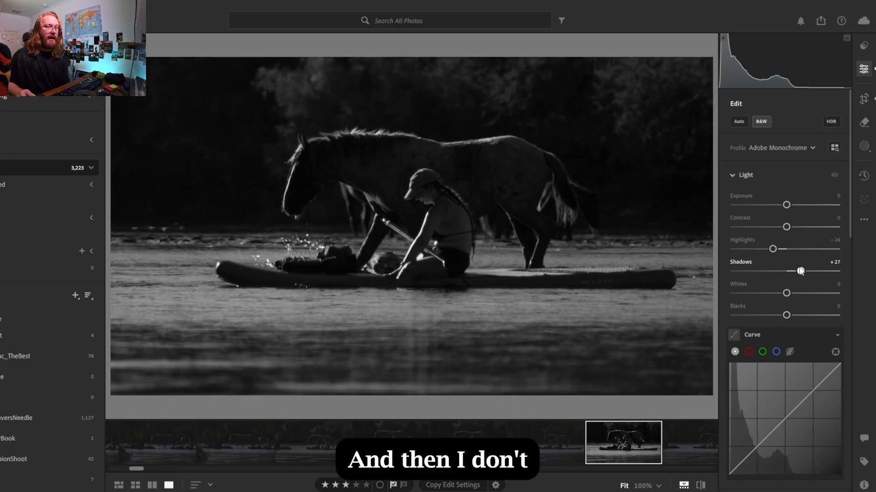
double_click(799, 272)
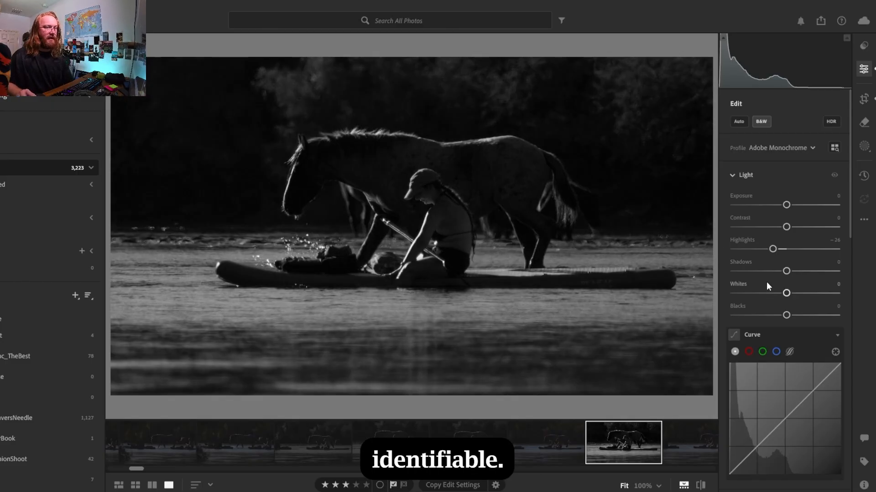
mouse_move(786, 272)
left_mouse_down()
mouse_move(779, 273)
mouse_move(789, 272)
left_mouse_up()
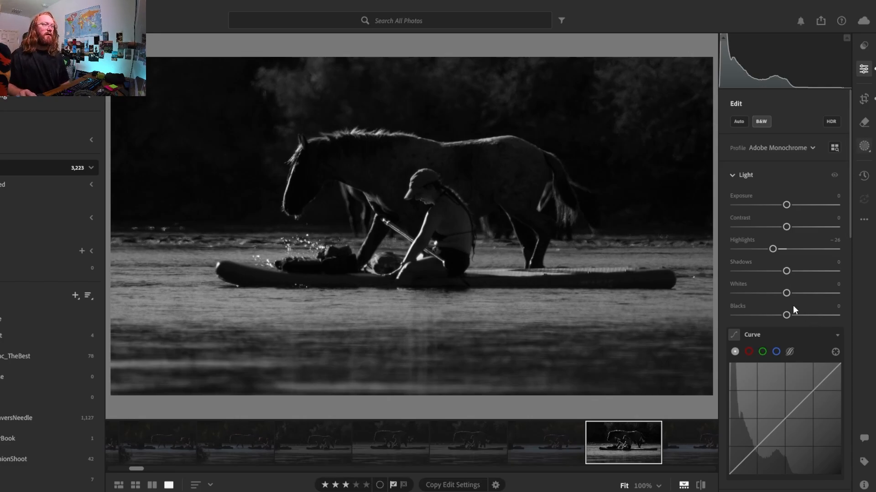
Create a Subject mask covering the horse and the paddleboarder, and toggle the mask overlay to check its coverage
left_click(864, 147)
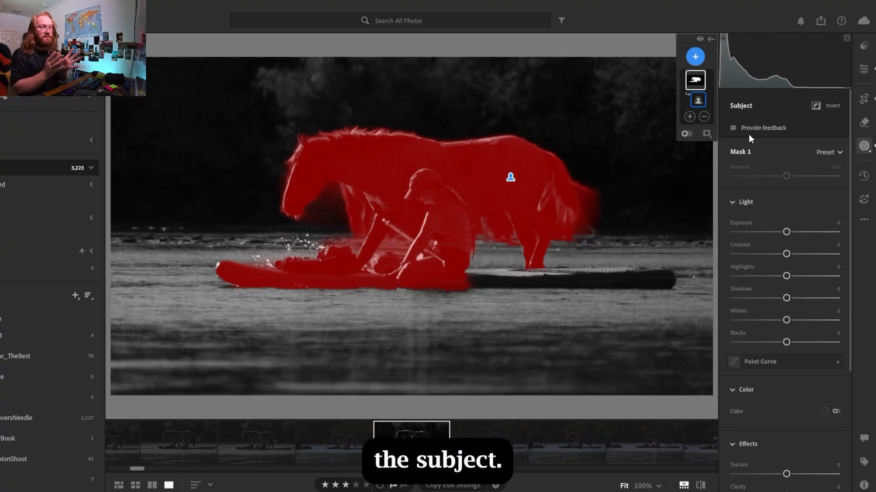
key("o")
key("o")
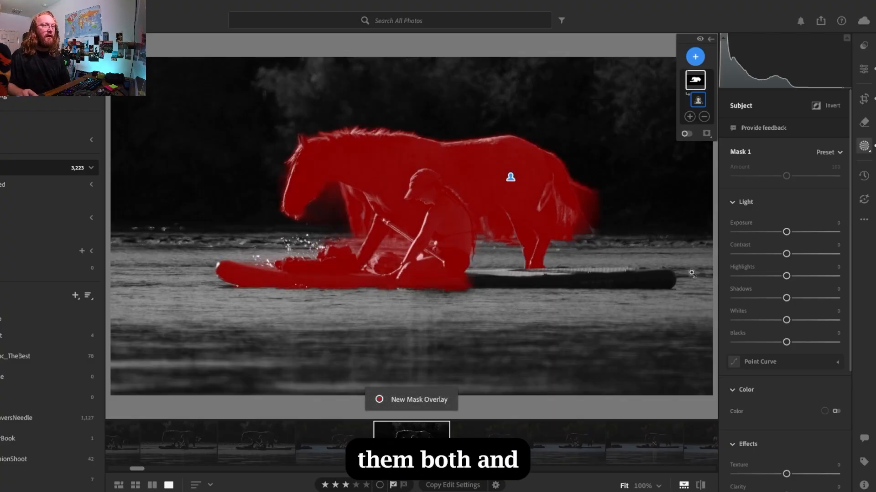
Add a Brush component to the subject mask with a brush size of 26
left_click(689, 117)
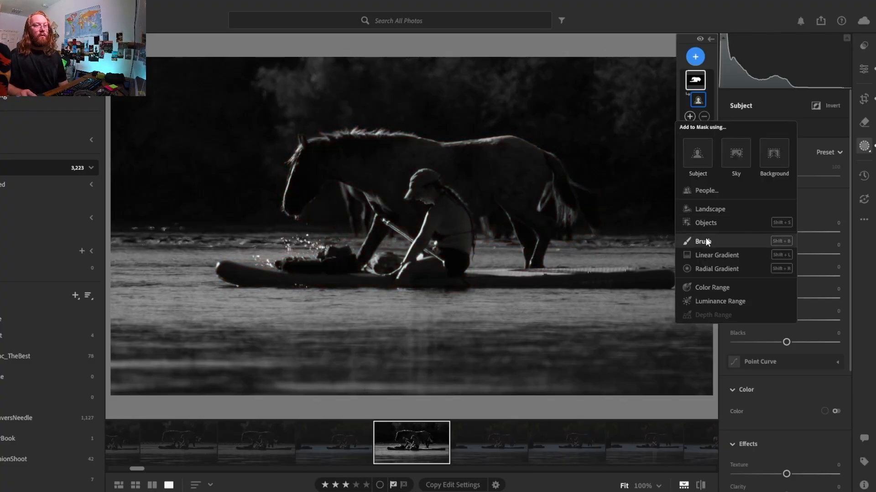
left_click(705, 242)
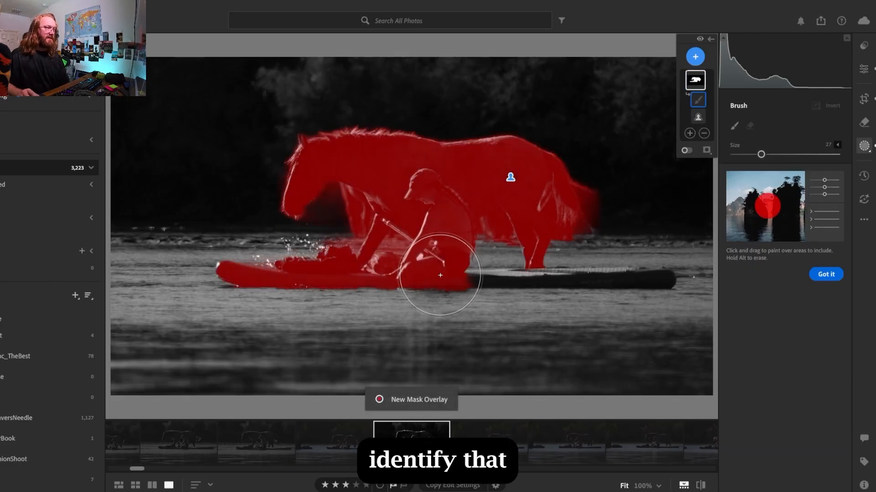
key("bracketleft")
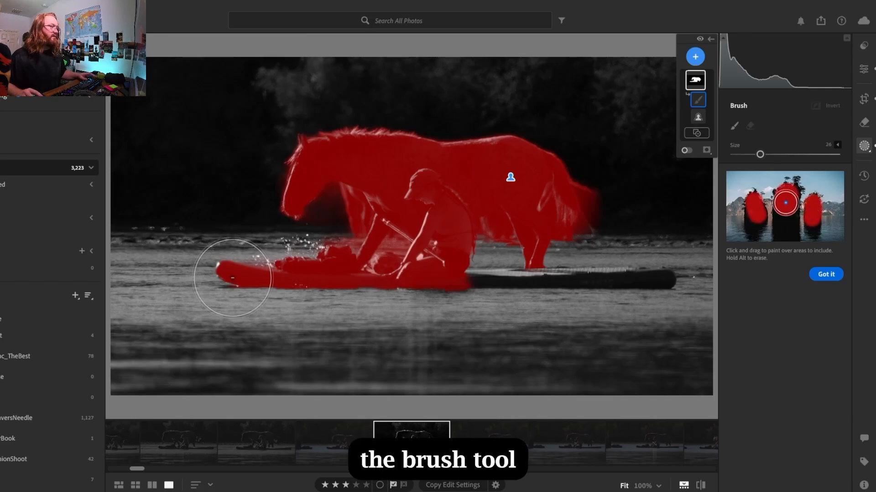
Try to erase the gear and the front of the paddleboard from the subject mask using brush strokes
key("alt")
mouse_move(310, 278)
left_mouse_down()
mouse_move(255, 261)
mouse_move(281, 258)
left_mouse_up()
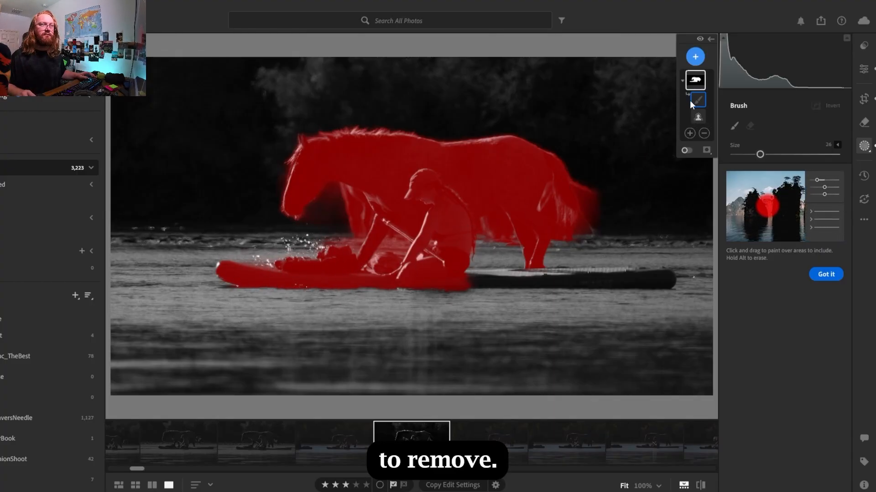
left_click(703, 135)
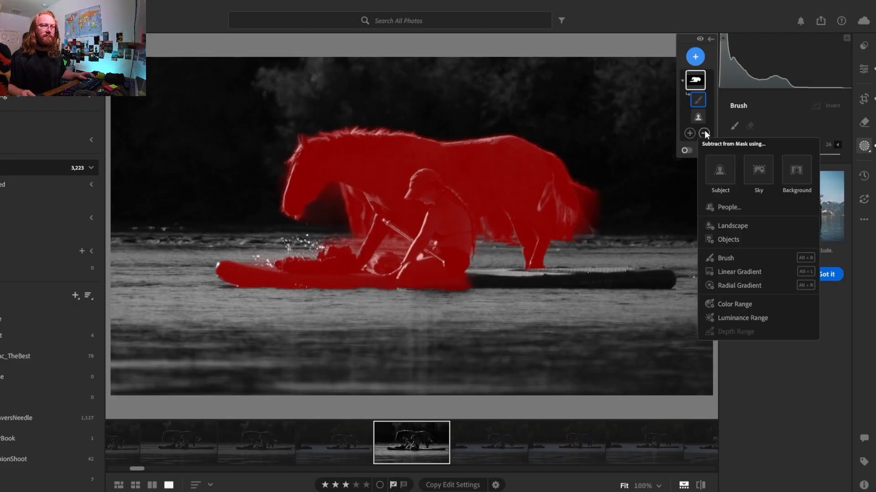
left_click(703, 133)
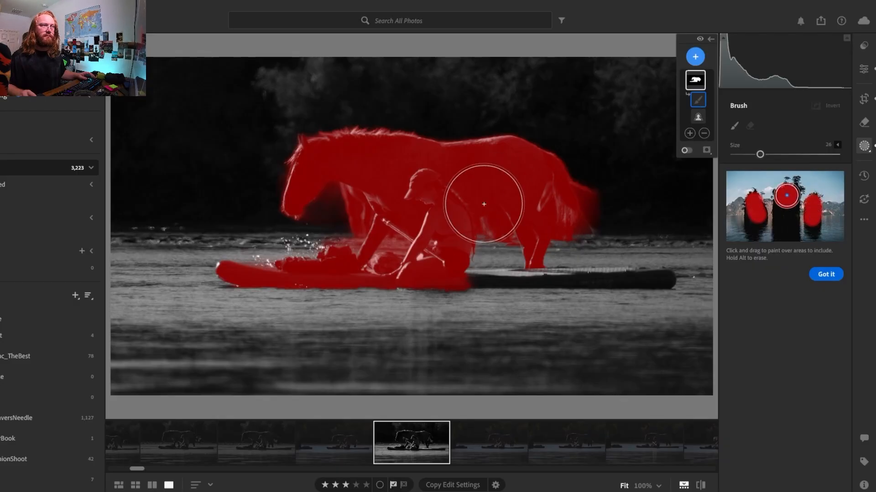
left_click(315, 278)
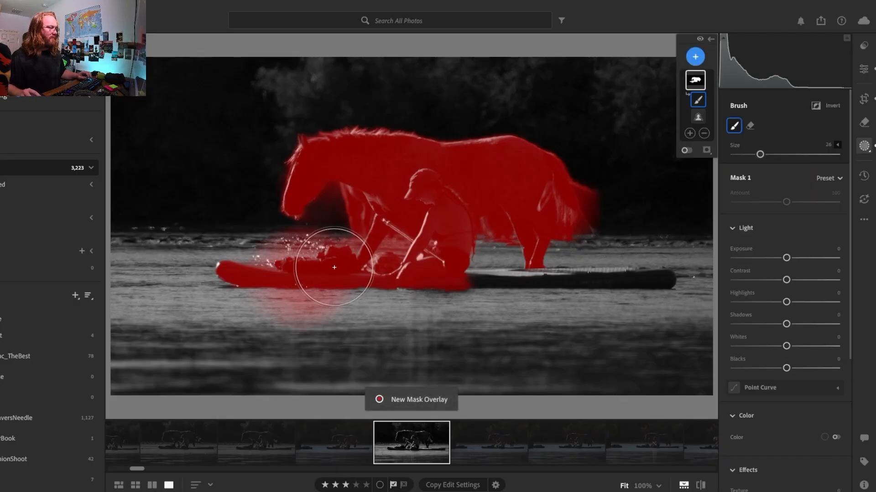
key("alt")
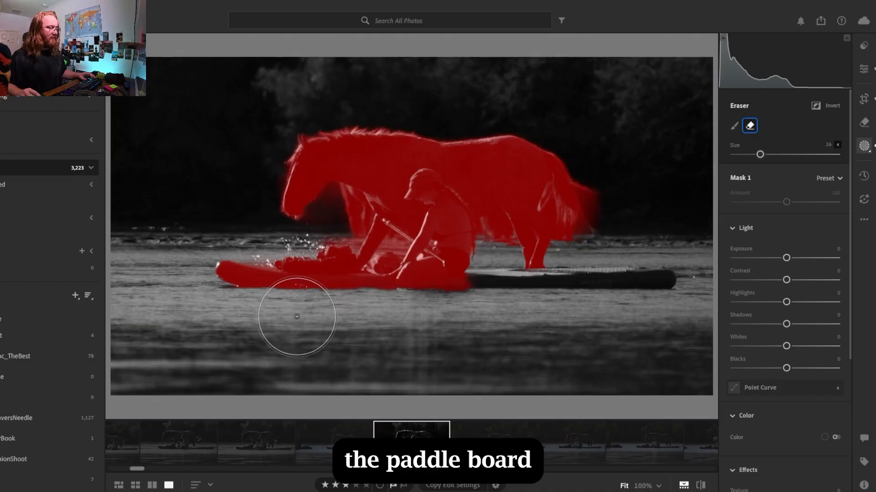
Try to erase the gear and paddleboard front from the subject mask with eraser size 20, feather 11 and flow 100
key("b")
key("bracketleft")
key("bracketleft")
key("bracketleft")
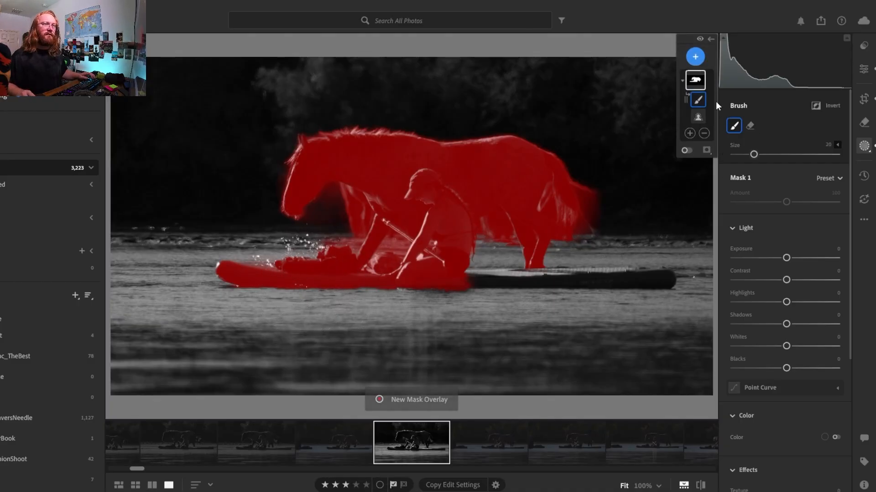
left_click(751, 128)
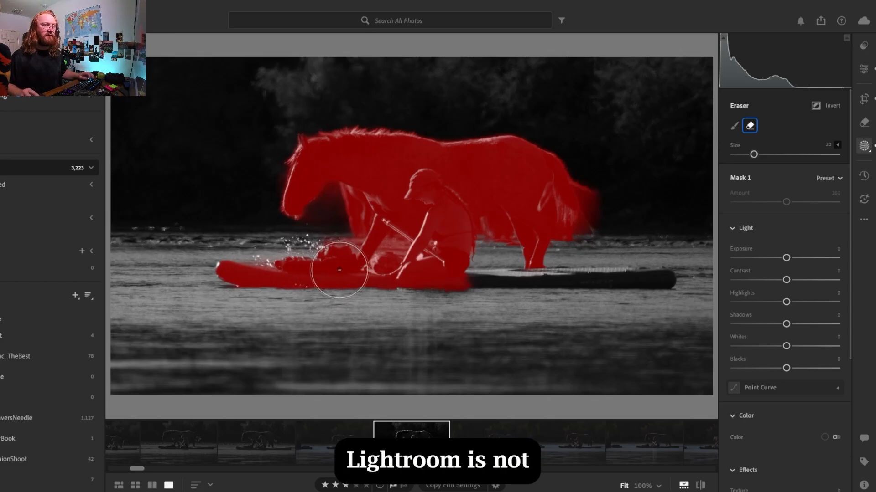
left_click(838, 145)
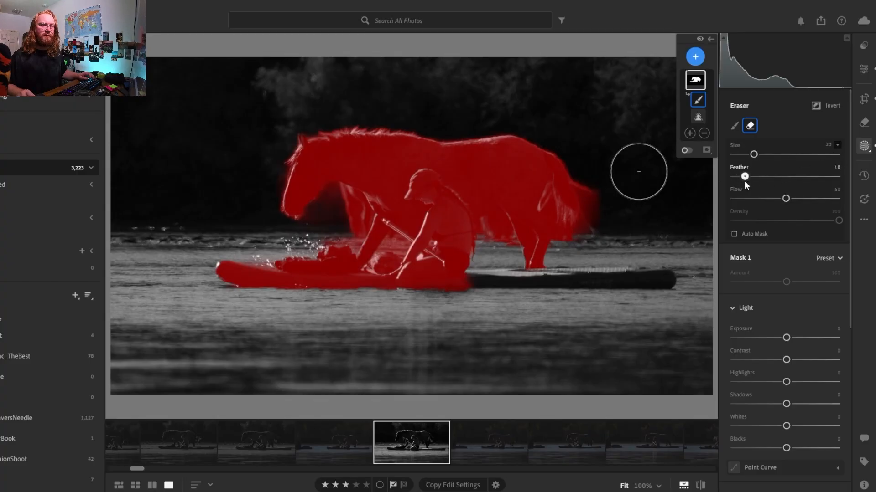
left_click_drag(789, 200, 839, 199)
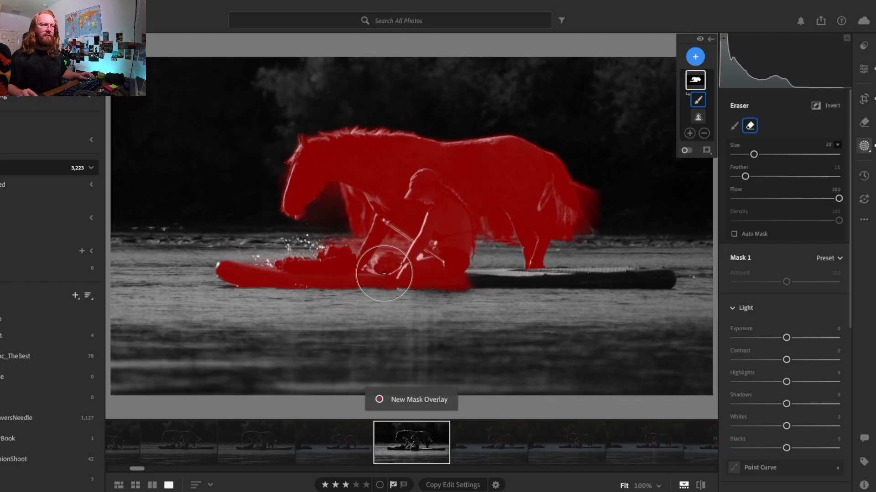
mouse_move(384, 274)
left_mouse_down()
mouse_move(313, 264)
mouse_move(293, 293)
mouse_move(250, 254)
mouse_move(252, 242)
left_mouse_up()
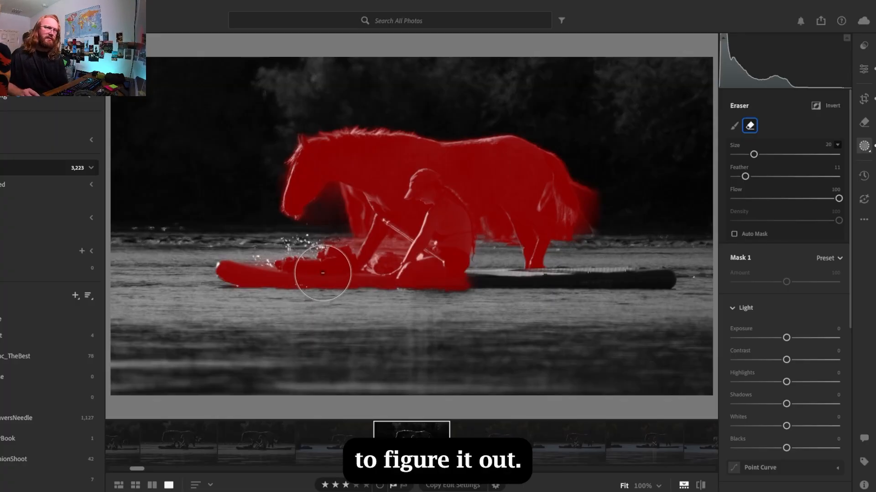
Delete Mask 1 and create a fresh Subject mask of the horse and paddleboarder
left_click(734, 126)
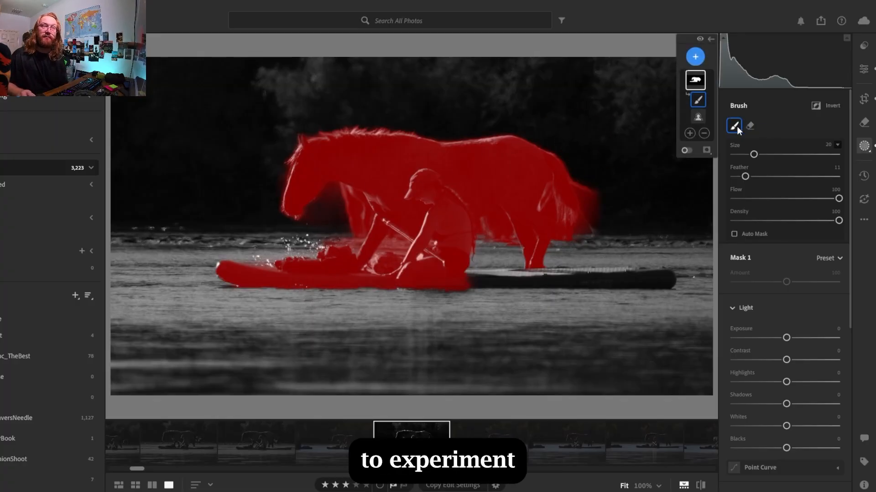
left_click(694, 83)
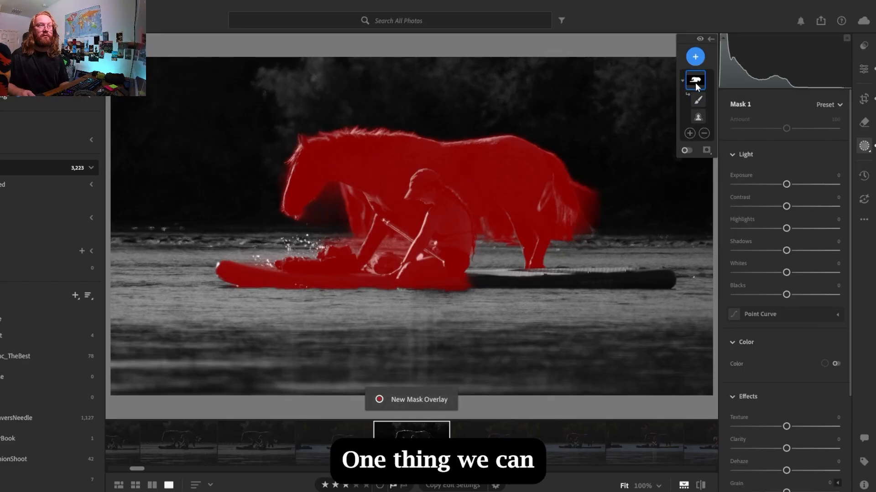
right_click(695, 83)
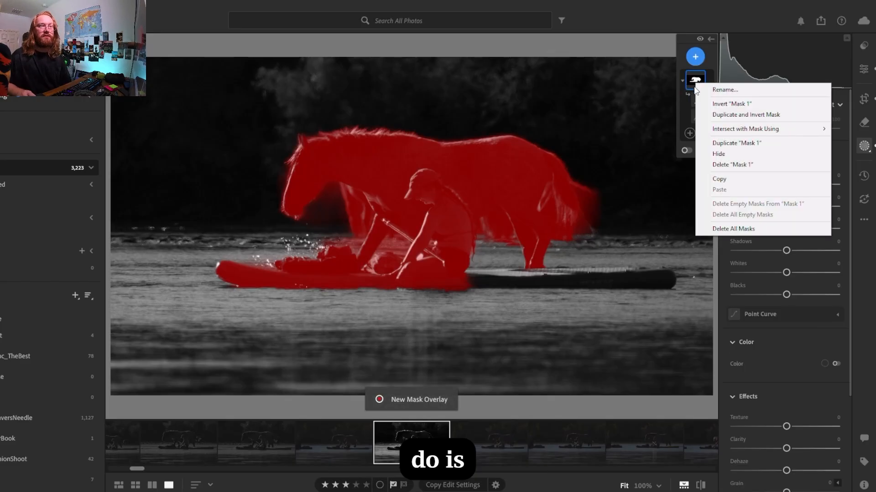
left_click(720, 166)
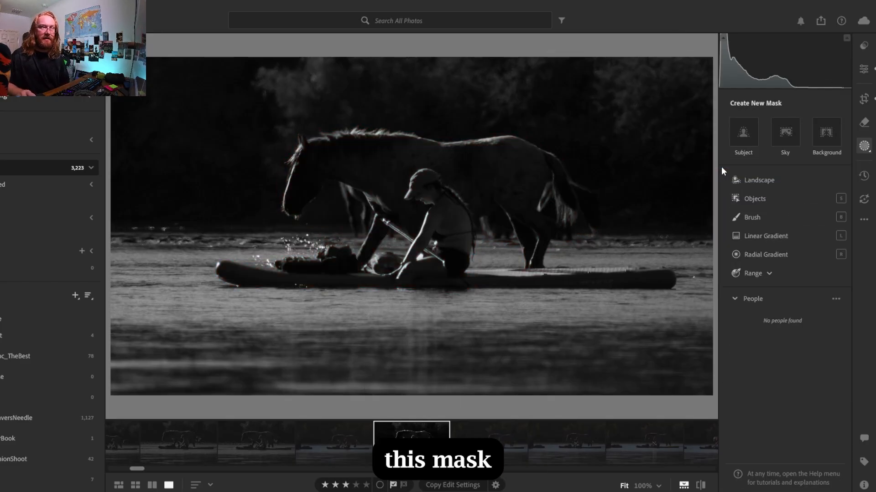
left_click(748, 136)
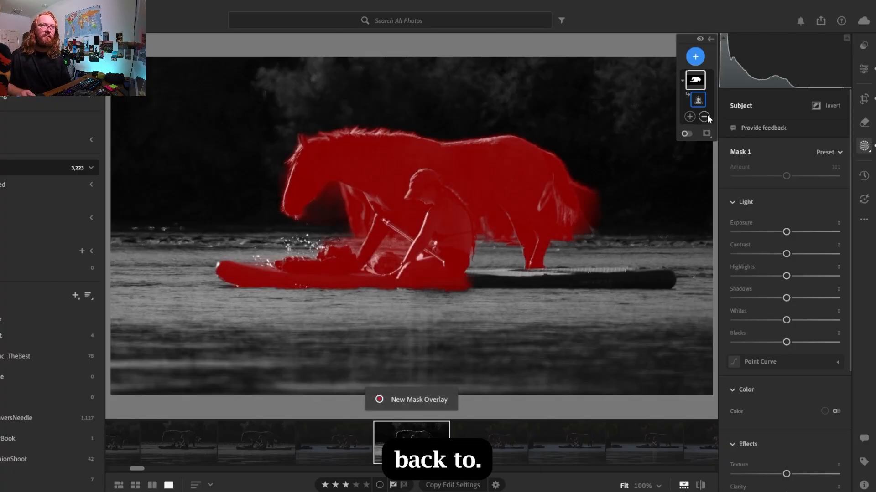
Add a Brush component with size 17 and density 53 to the subject mask and try to brush out the paddleboard beneath the paddler
left_click(704, 118)
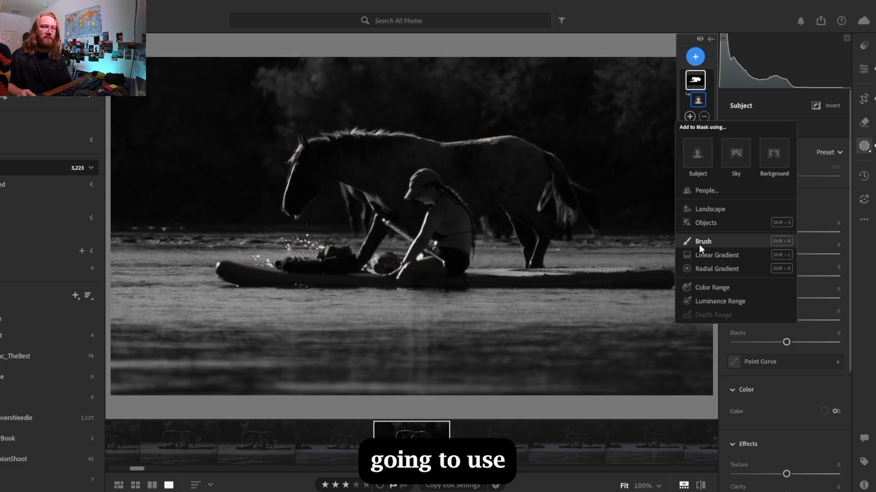
left_click(702, 243)
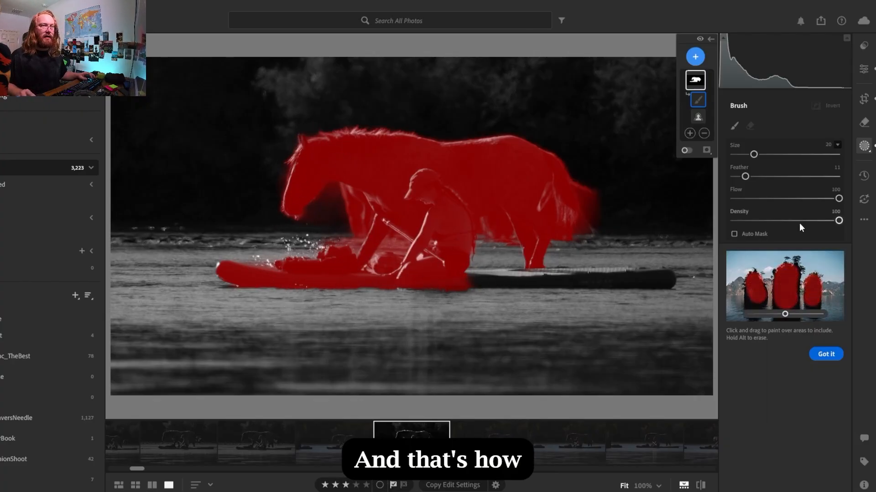
mouse_move(753, 154)
left_mouse_down()
mouse_move(744, 152)
mouse_move(762, 155)
mouse_move(750, 155)
left_mouse_up()
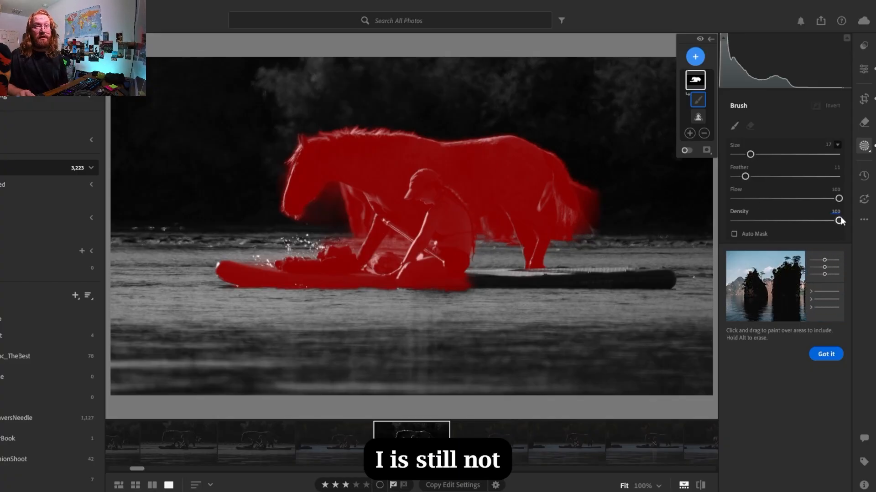
left_click_drag(838, 221, 789, 222)
mouse_move(411, 299)
left_mouse_down()
mouse_move(458, 280)
mouse_move(495, 279)
mouse_move(420, 274)
mouse_move(444, 283)
left_mouse_up()
key("alt")
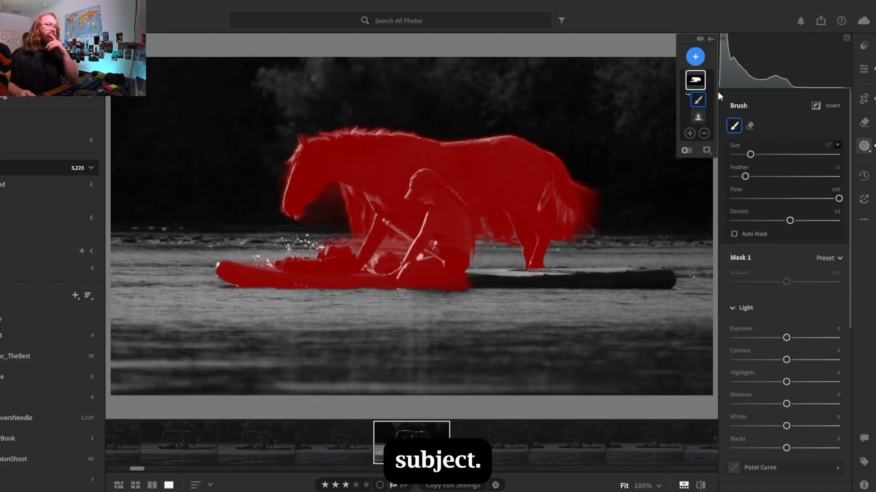
Delete the subject-based Mask 1 and reopen the masking tools to start a new mask
right_click(694, 87)
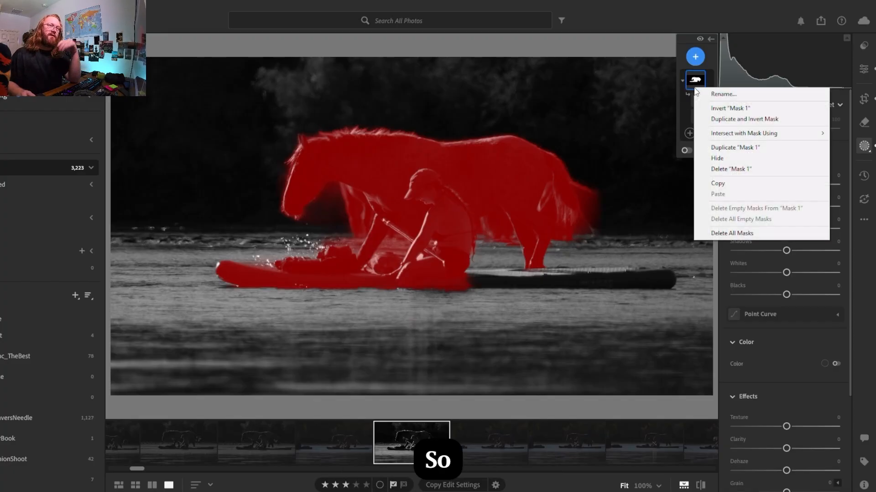
left_click(719, 167)
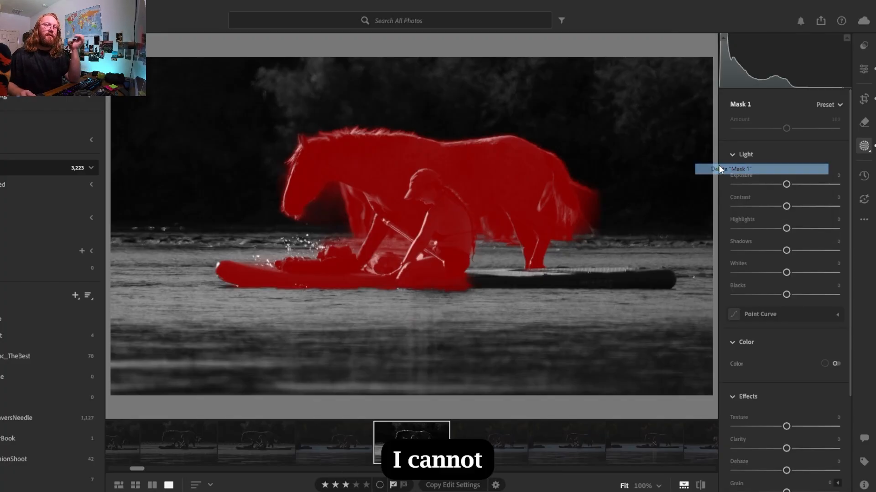
left_click(863, 148)
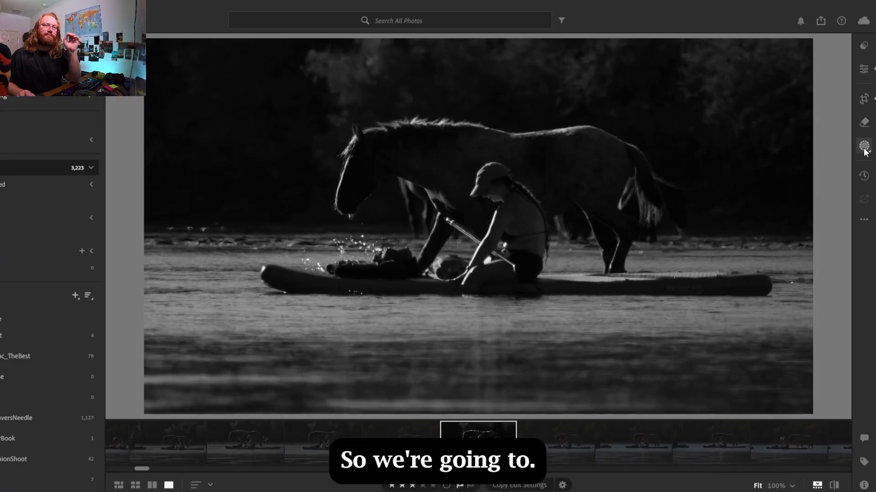
left_click(865, 148)
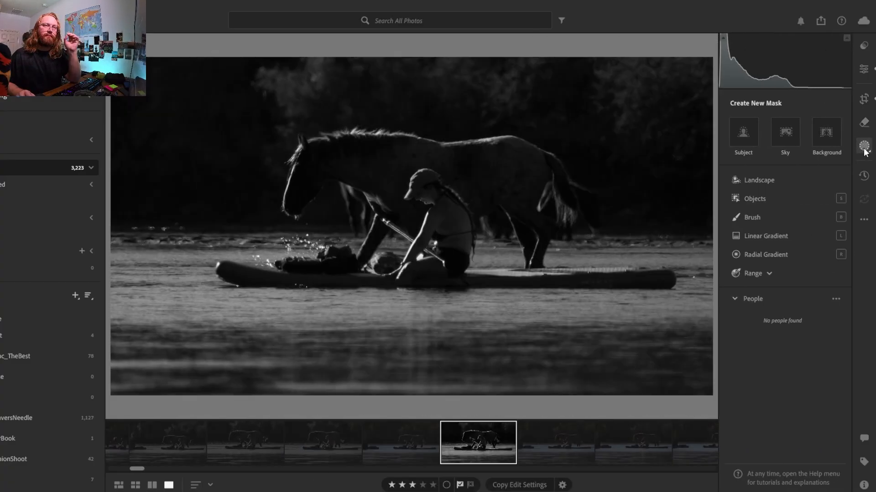
Create an Objects mask of the horse by painting over its head, neck, body and hind leg with brush size 17
left_click(751, 200)
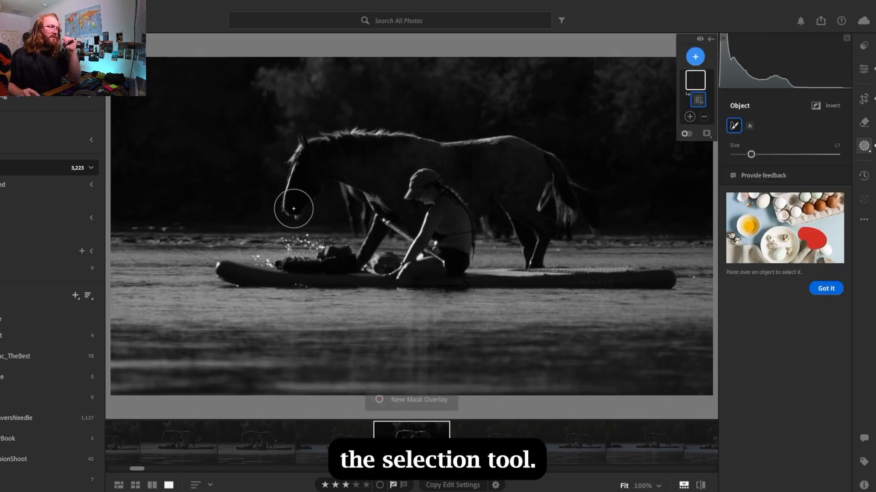
mouse_move(294, 205)
left_mouse_down()
mouse_move(314, 170)
mouse_move(341, 163)
mouse_move(366, 161)
mouse_move(379, 197)
mouse_move(393, 159)
mouse_move(447, 144)
mouse_move(480, 150)
mouse_move(516, 184)
mouse_move(531, 245)
mouse_move(531, 184)
mouse_move(518, 174)
mouse_move(540, 175)
left_mouse_up()
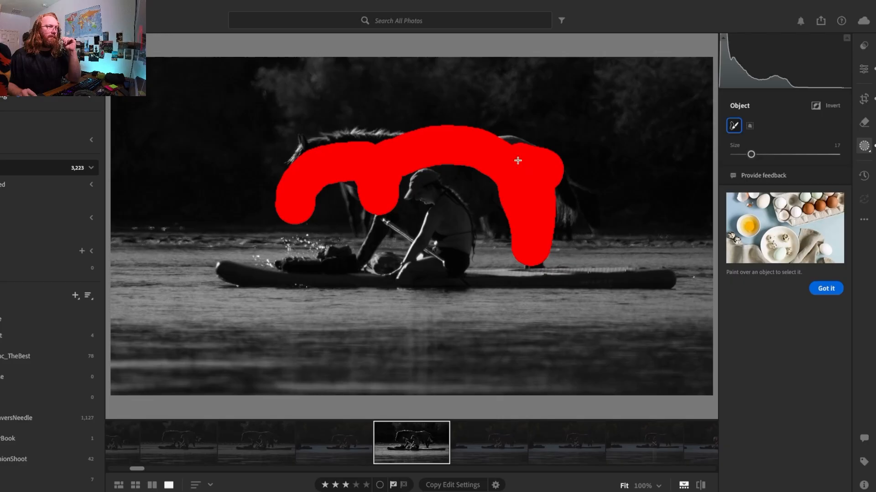
mouse_move(420, 149)
left_mouse_down()
mouse_move(323, 144)
mouse_move(306, 153)
mouse_move(428, 142)
mouse_move(489, 173)
mouse_move(492, 194)
mouse_move(456, 156)
mouse_move(382, 157)
mouse_move(370, 180)
left_mouse_up()
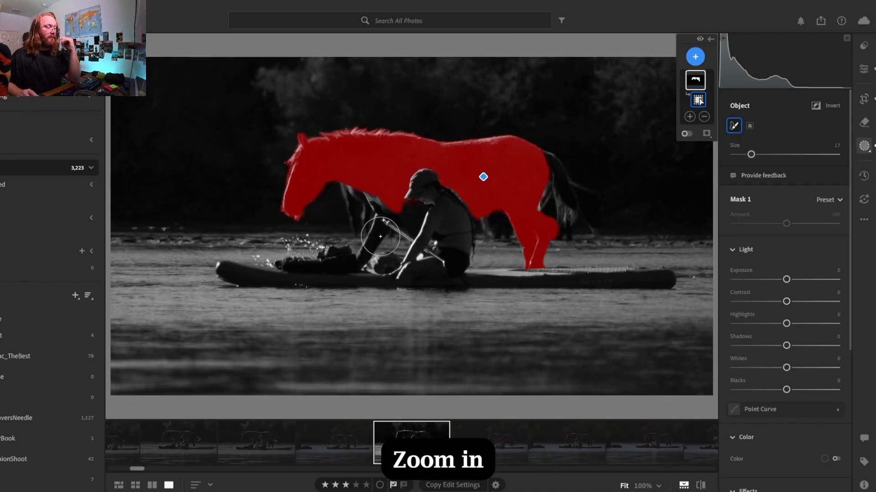
Add the horse's front leg to the object mask by painting over its chest and leg with selection brush size 7
key("z")
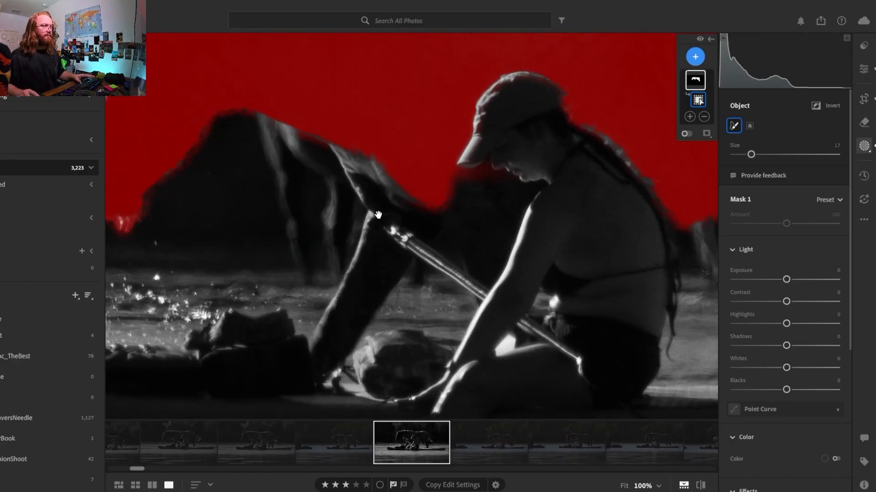
key("bracketleft")
key("bracketleft")
key("bracketleft")
key("bracketleft")
key("bracketleft")
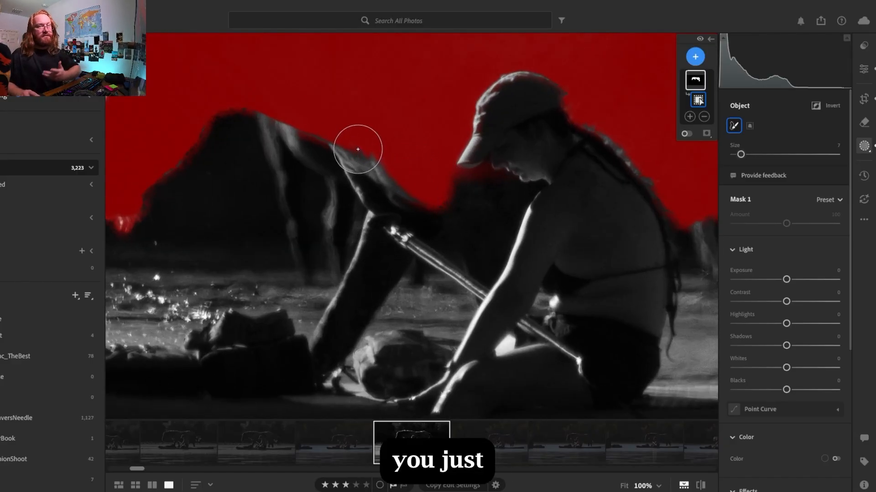
mouse_move(358, 149)
left_mouse_down()
mouse_move(448, 209)
mouse_move(493, 207)
mouse_move(457, 205)
mouse_move(485, 204)
mouse_move(484, 250)
left_mouse_up()
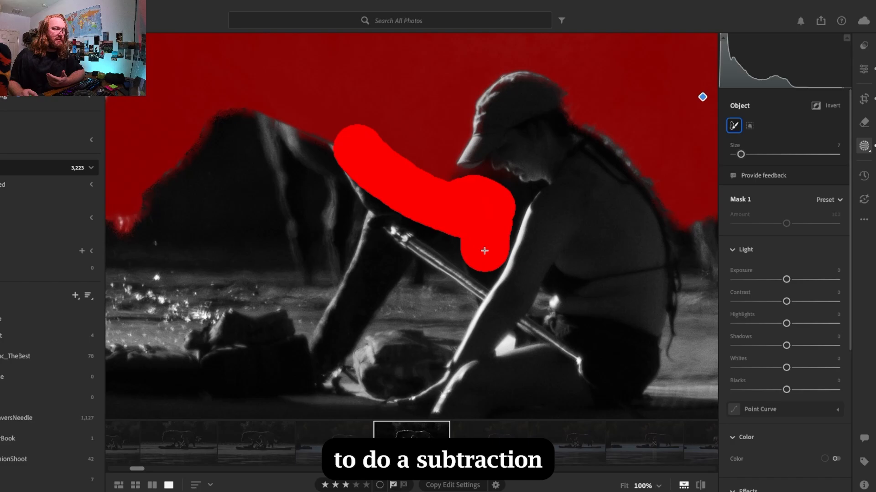
mouse_move(419, 203)
left_mouse_down()
mouse_move(365, 205)
mouse_move(361, 275)
mouse_move(379, 265)
mouse_move(329, 342)
left_mouse_up()
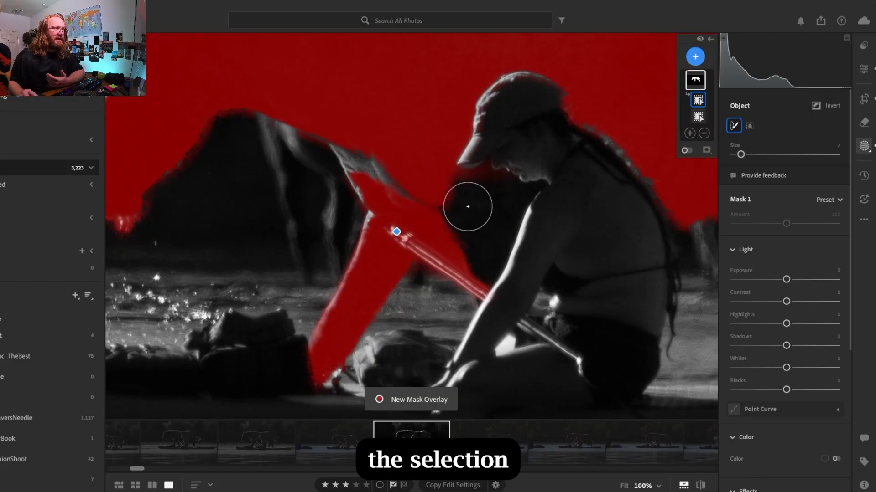
Add the horse's upper front leg and the area between its chest and the paddler's arm to the object mask
left_click_drag(466, 205, 483, 240)
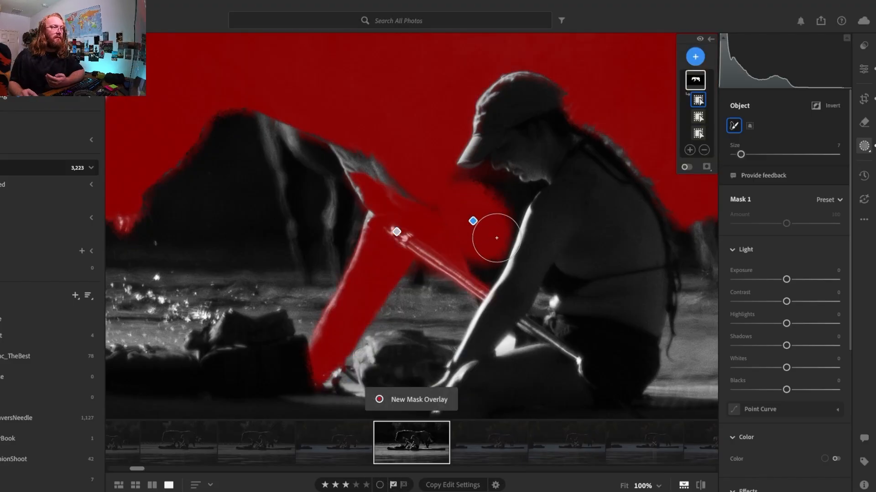
mouse_move(404, 182)
left_mouse_down()
mouse_move(352, 152)
mouse_move(427, 198)
left_mouse_up()
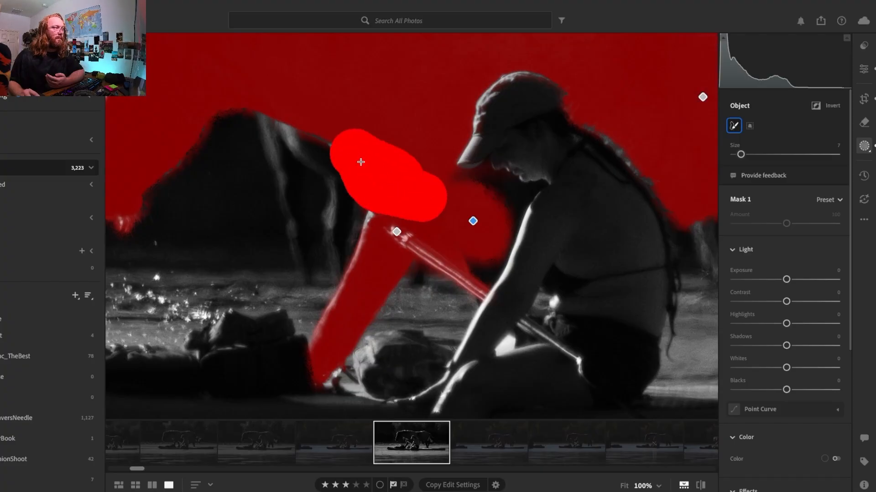
mouse_move(361, 162)
left_mouse_down()
mouse_move(337, 131)
mouse_move(321, 130)
left_mouse_up()
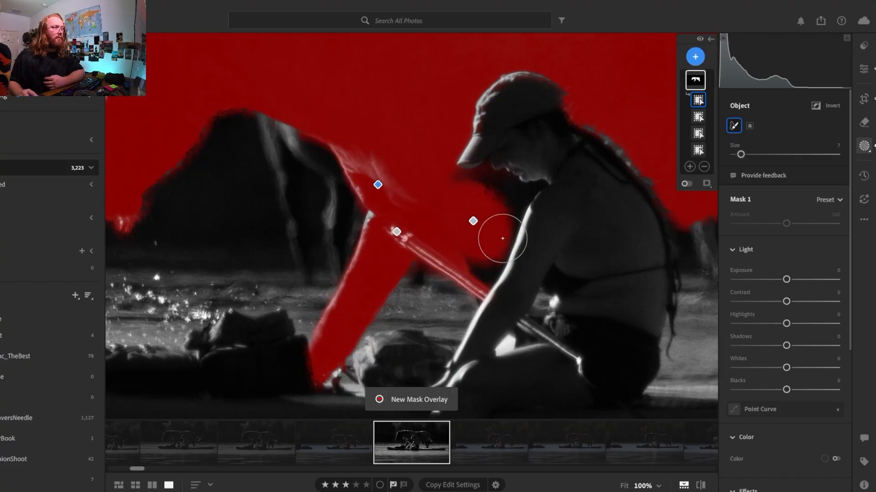
mouse_move(483, 211)
left_mouse_down()
mouse_move(494, 202)
mouse_move(457, 195)
left_mouse_up()
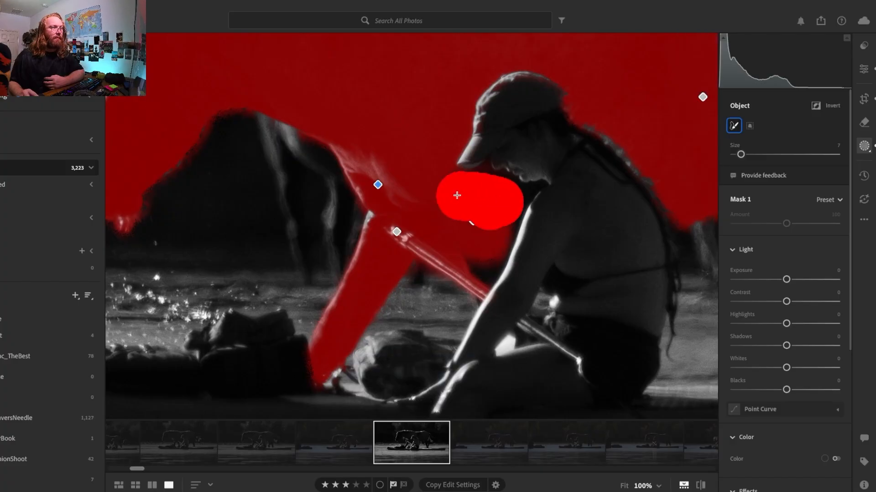
left_click_drag(474, 225, 477, 248)
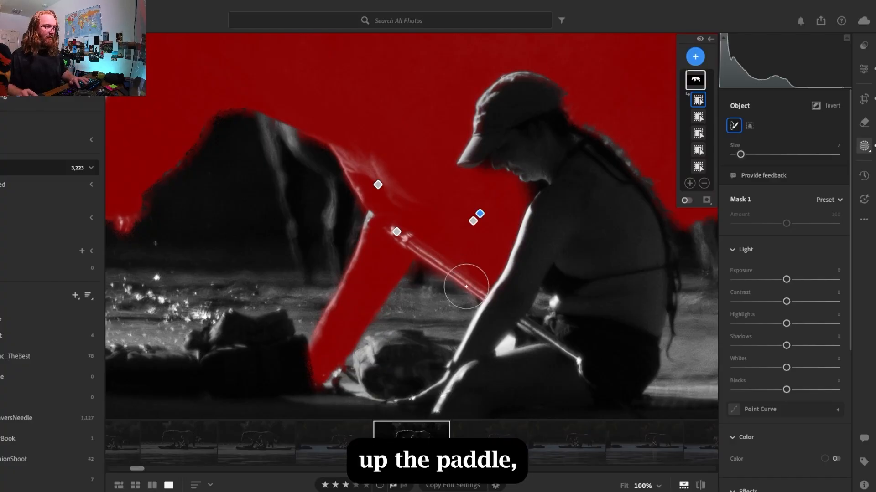
Reduce the object selection brush to size 4 and start a Brush component on Mask 1 to refine the paddle area
key("bracketleft")
key("bracketleft")
key("bracketleft")
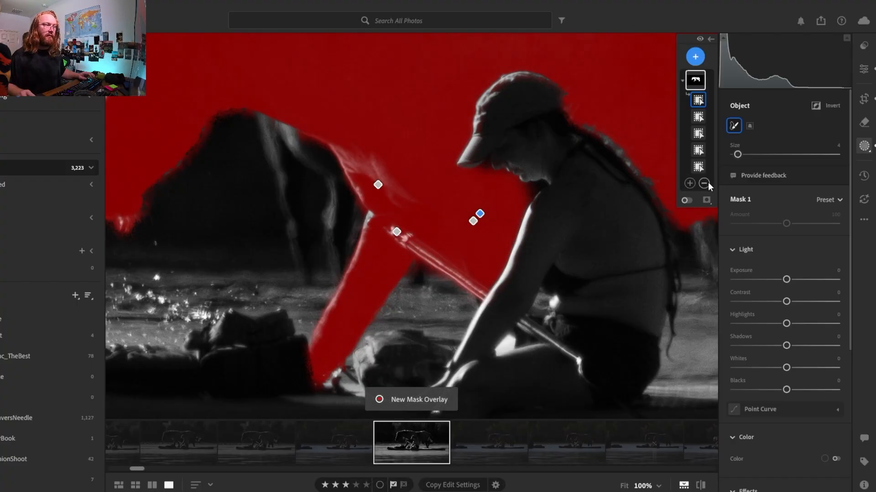
left_click(707, 182)
left_click(704, 305)
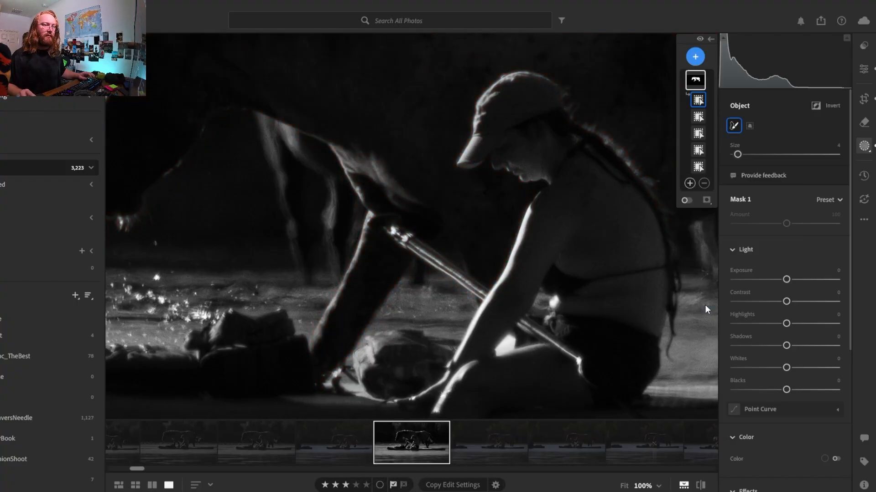
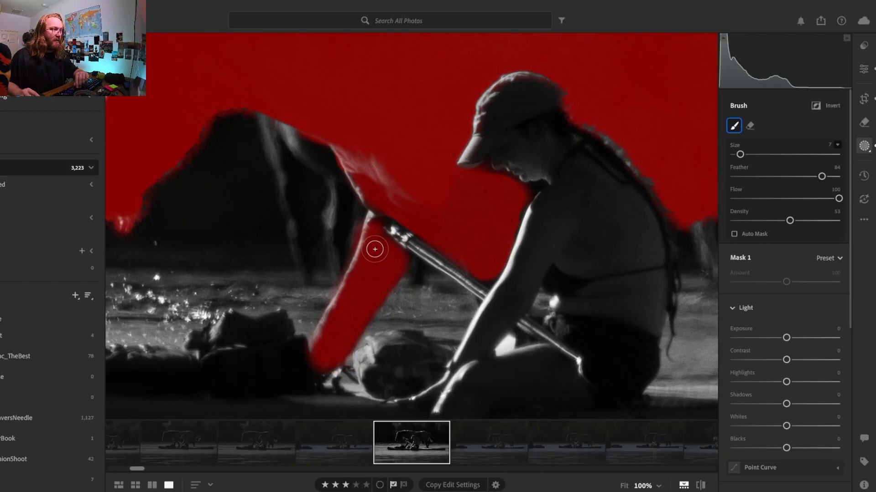
Paint over the horse's front leg in Mask 1 with the brush at size 7, feather 84, flow 100 and density 53
left_click_drag(323, 349, 370, 275)
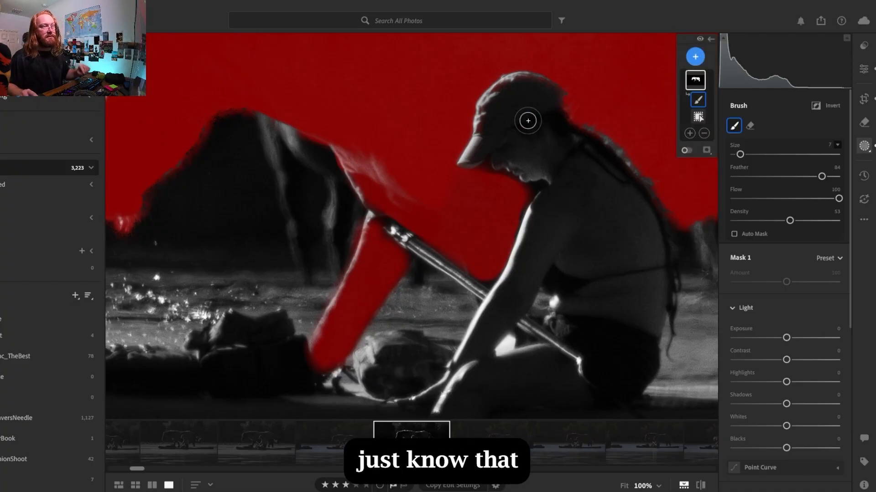
mouse_move(571, 111)
left_mouse_down()
mouse_move(333, 250)
mouse_move(253, 209)
mouse_move(189, 225)
left_mouse_up()
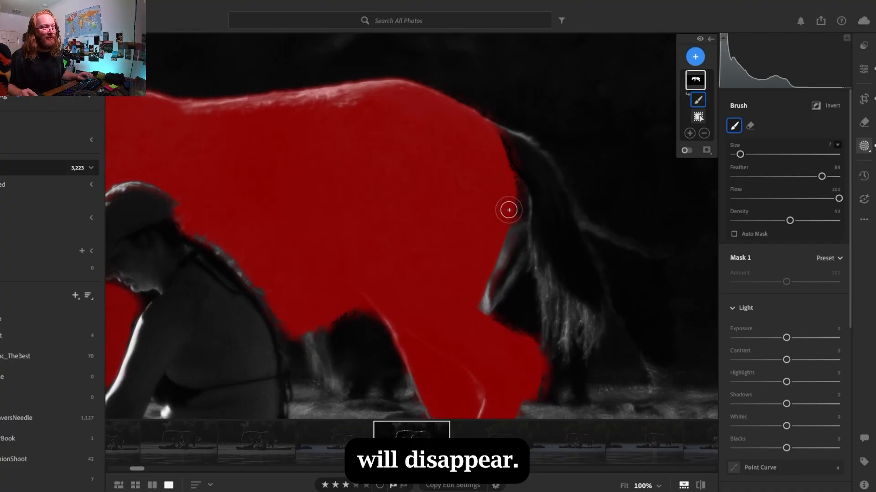
Paint the horse's tail into Mask 1 with the brush at size 7, feather 84, flow 100 and density 53, checking the mask's coverage
mouse_move(508, 210)
left_mouse_down()
mouse_move(494, 140)
mouse_move(530, 162)
mouse_move(552, 220)
mouse_move(554, 248)
mouse_move(540, 202)
mouse_move(544, 245)
mouse_move(554, 266)
mouse_move(559, 244)
mouse_move(587, 299)
mouse_move(559, 203)
mouse_move(593, 306)
mouse_move(563, 259)
mouse_move(557, 284)
mouse_move(551, 225)
mouse_move(518, 165)
mouse_move(516, 213)
mouse_move(522, 193)
mouse_move(498, 155)
mouse_move(511, 153)
mouse_move(494, 137)
mouse_move(528, 156)
mouse_move(555, 190)
mouse_move(540, 169)
left_mouse_up()
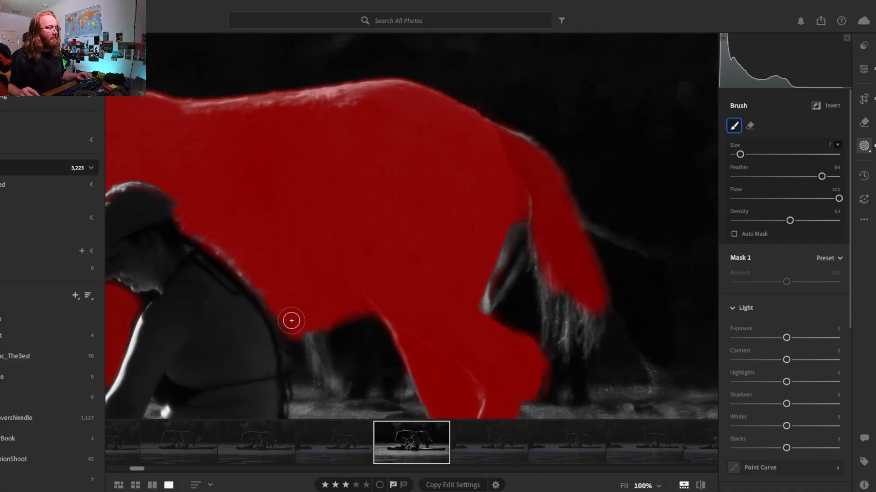
left_click_drag(201, 149, 733, 160)
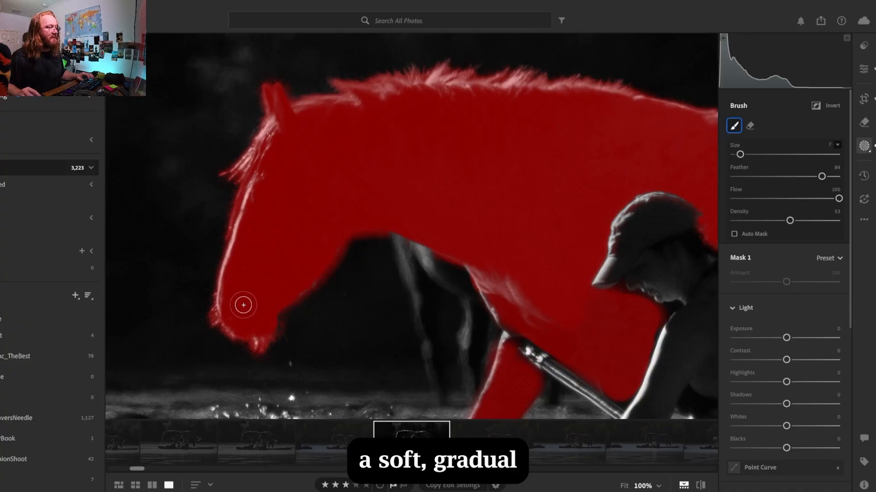
mouse_move(240, 242)
left_mouse_down()
mouse_move(253, 200)
mouse_move(307, 135)
mouse_move(295, 121)
mouse_move(385, 87)
mouse_move(545, 90)
mouse_move(678, 112)
mouse_move(711, 129)
mouse_move(636, 145)
left_mouse_up()
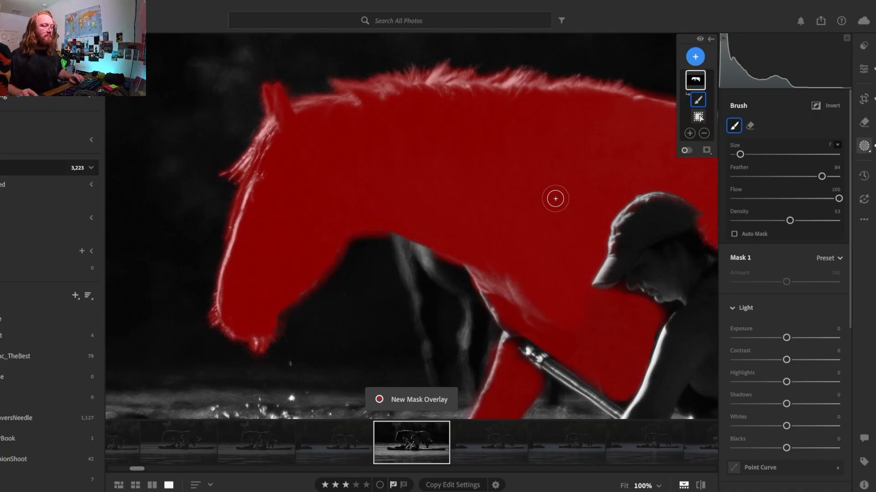
key("space")
left_click(505, 186)
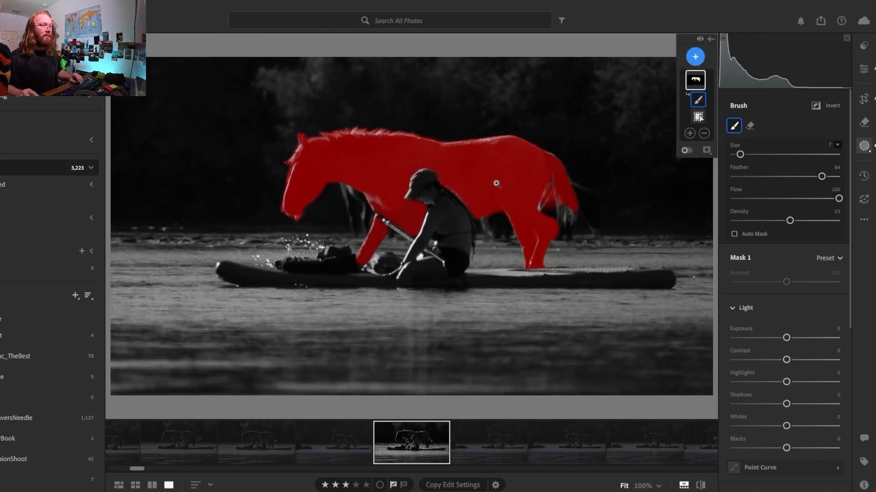
left_click(545, 185)
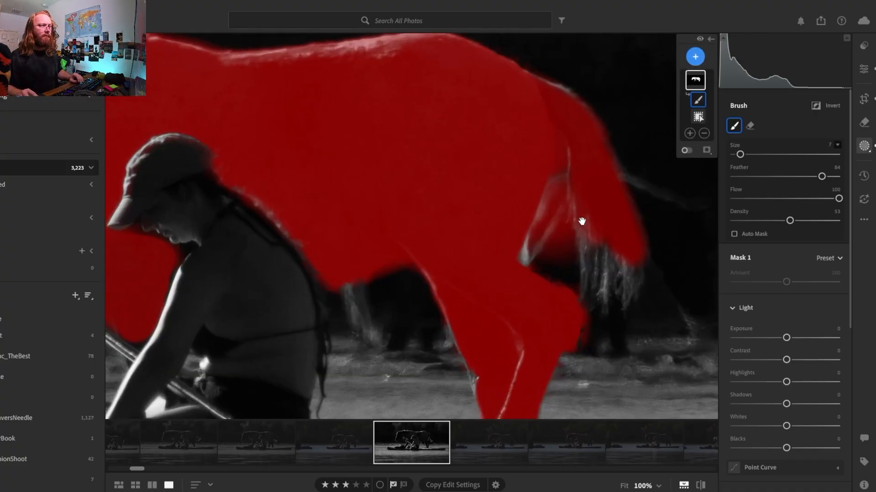
left_click_drag(559, 177, 518, 243)
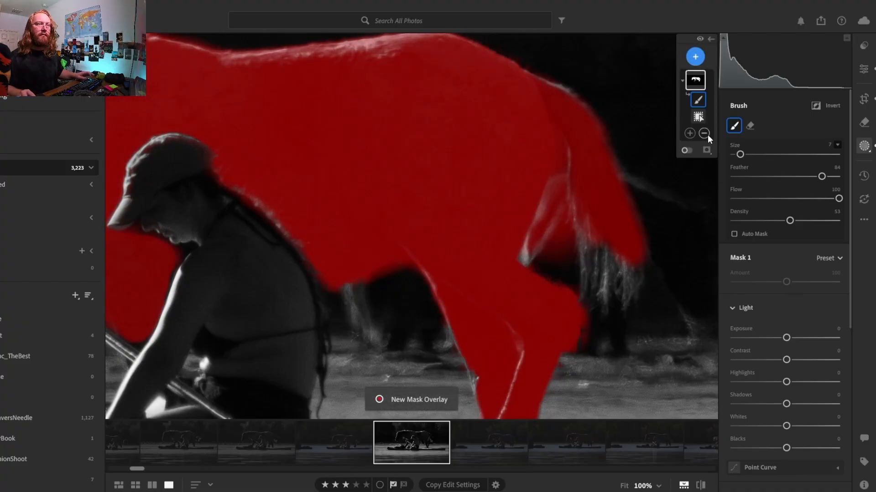
left_click(689, 133)
left_click(705, 258)
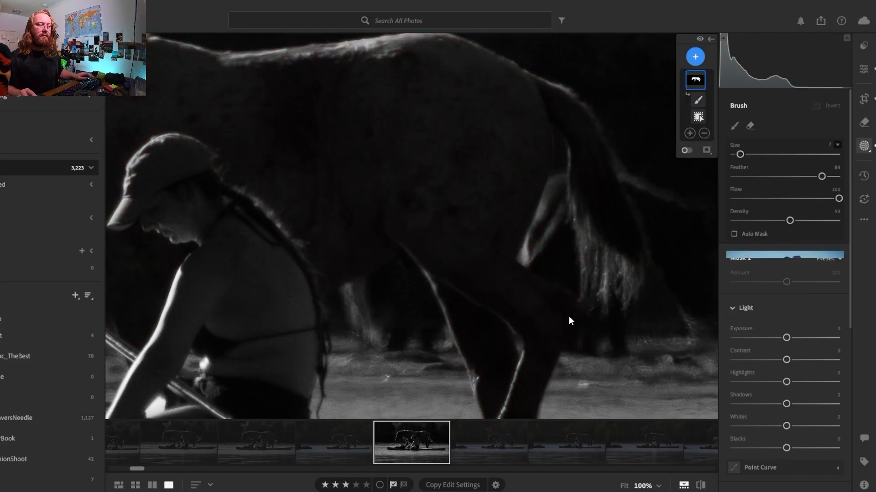
key("alt")
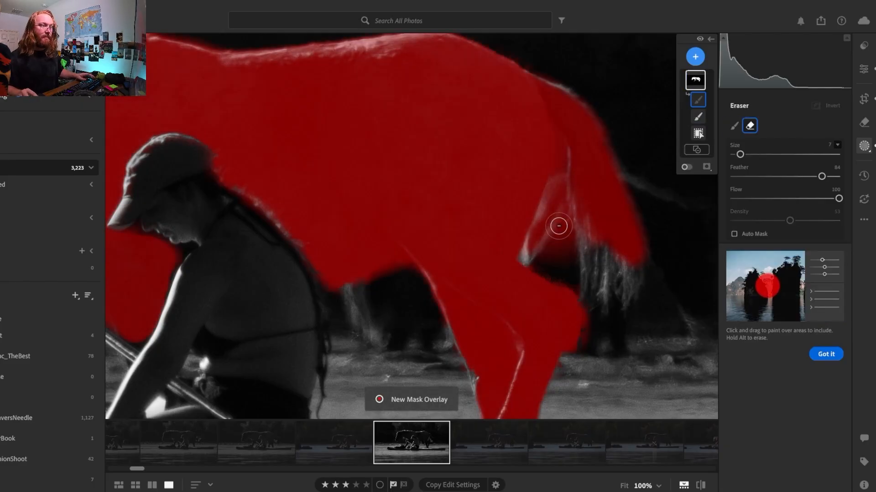
left_click(732, 125)
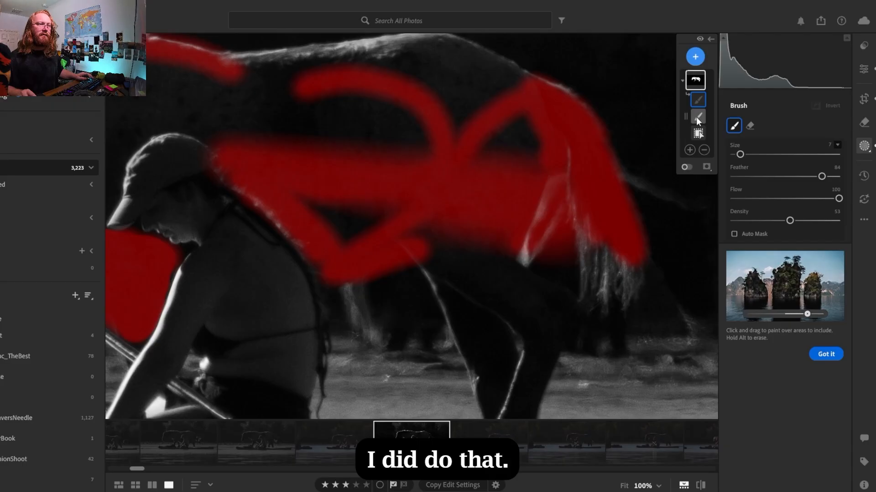
left_click(696, 117, "alt")
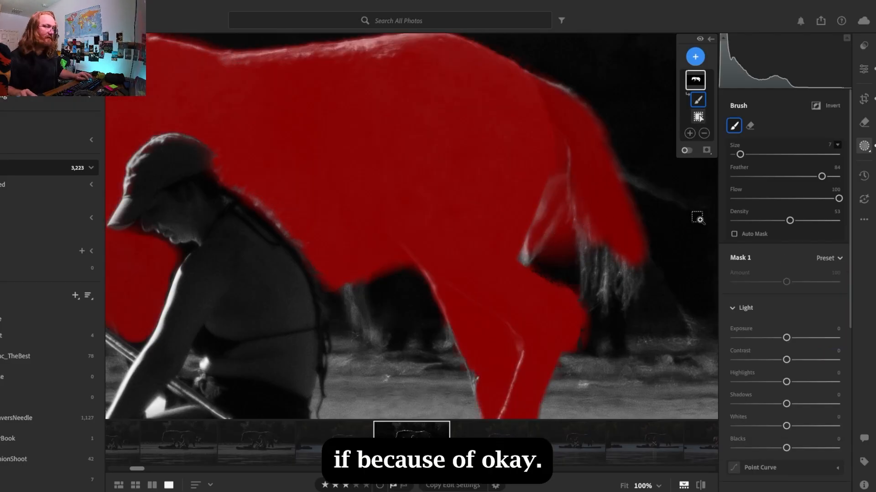
Undo the stroke over the gap between tail and hind leg, and paint only the hind leg's rear edge into Mask 1
key("ctrl+z")
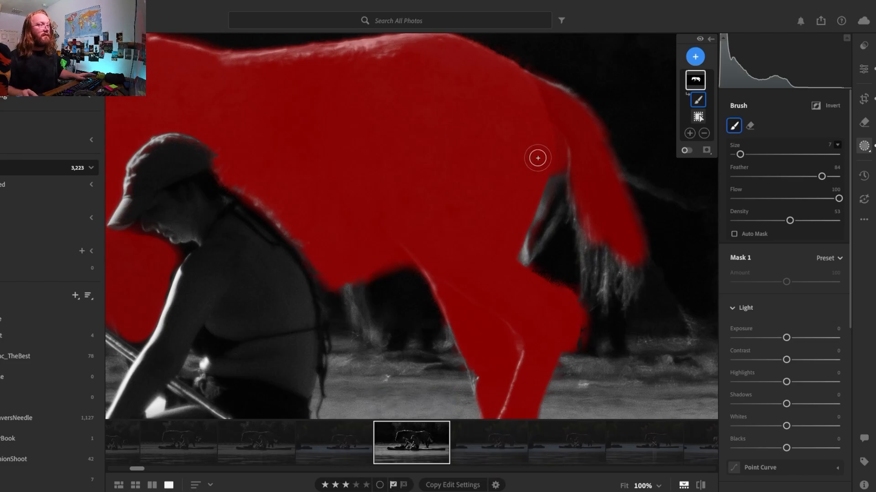
left_click_drag(552, 184, 525, 242)
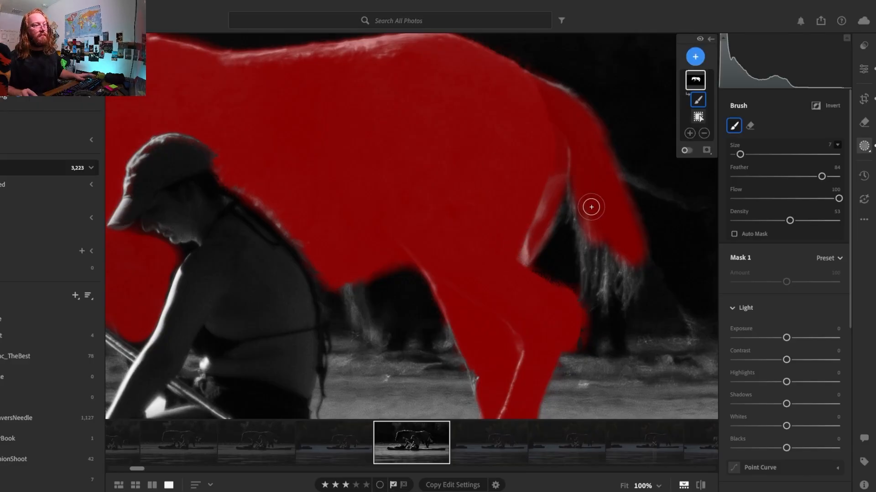
Set Mask 1's light adjustments to Contrast +9, Shadows +42 and Blacks -3 to subtly reveal the horse's body
left_click_drag(346, 150, 358, 173)
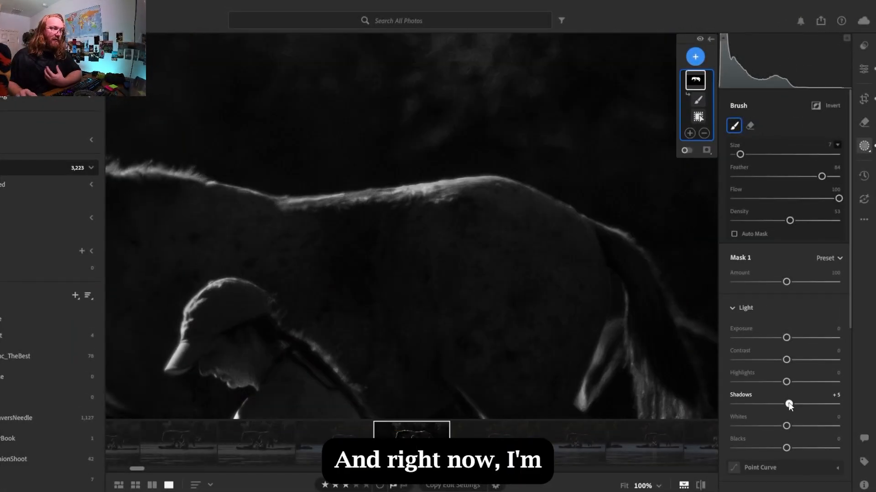
left_click_drag(789, 406, 816, 412)
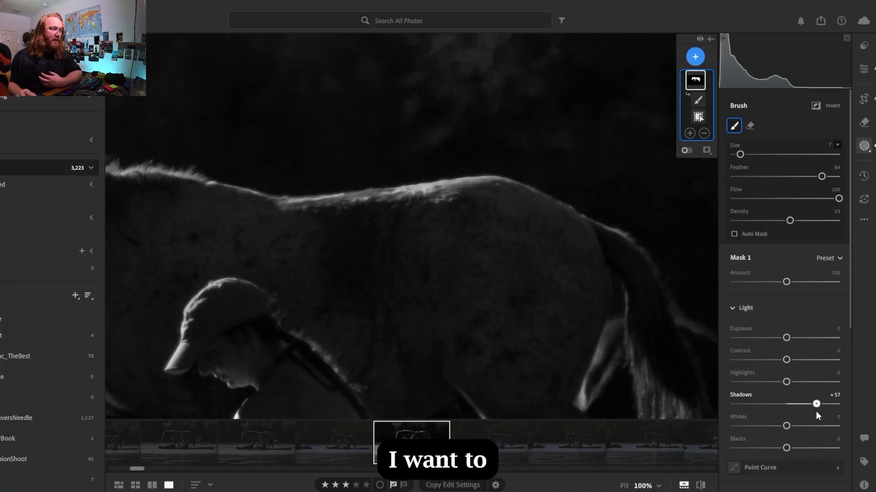
left_click(382, 258)
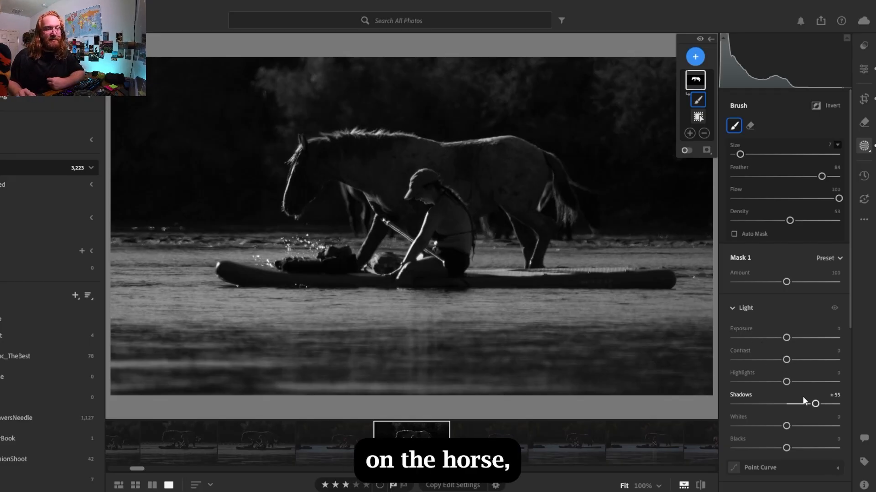
left_click_drag(814, 405, 817, 408)
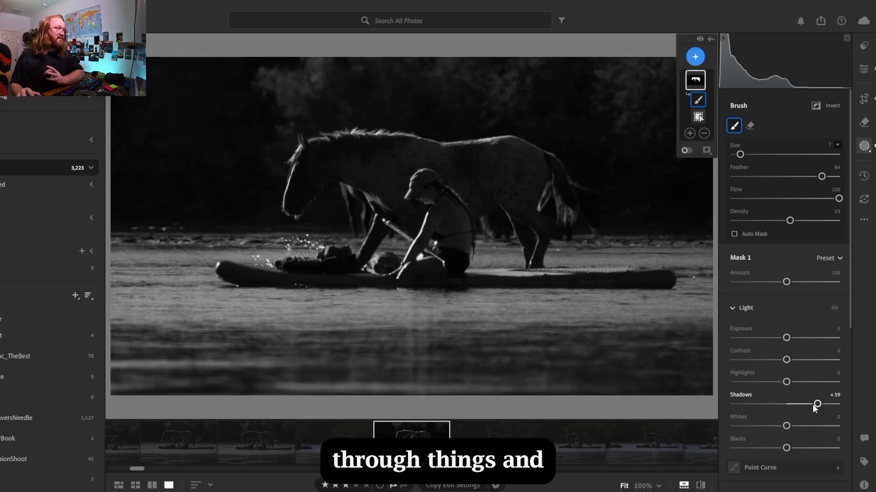
left_click_drag(817, 408, 811, 410)
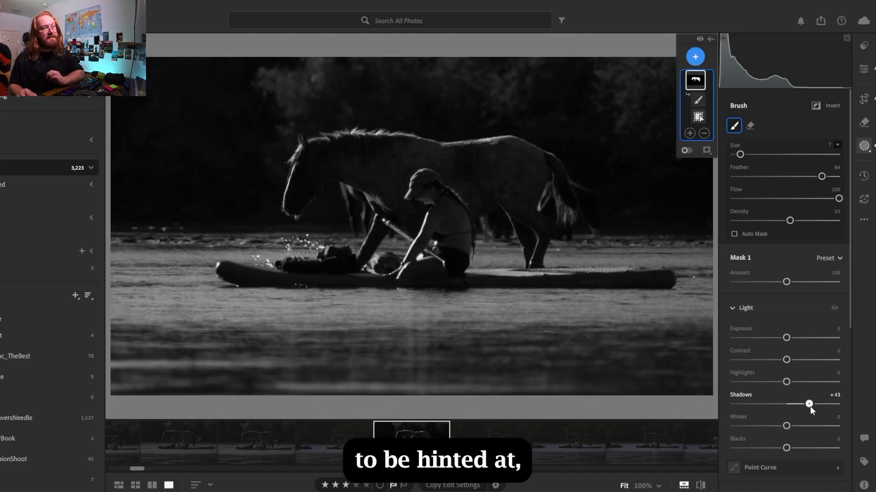
key("b")
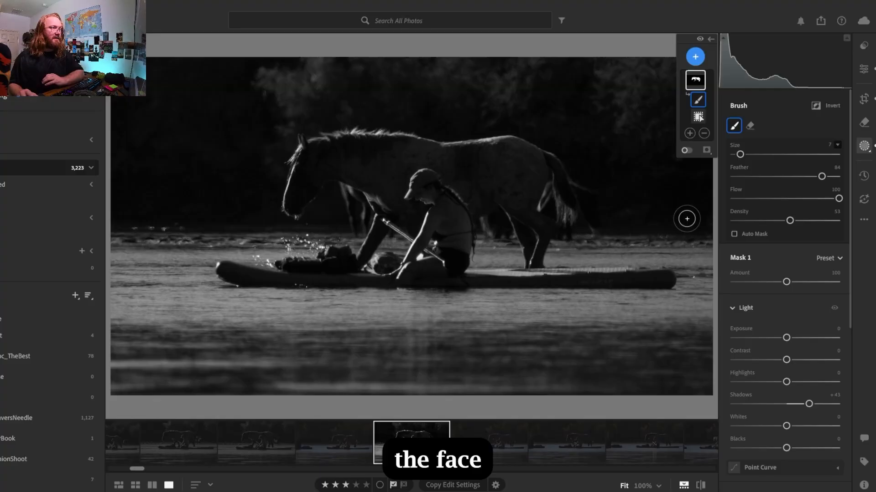
left_click_drag(809, 404, 802, 405)
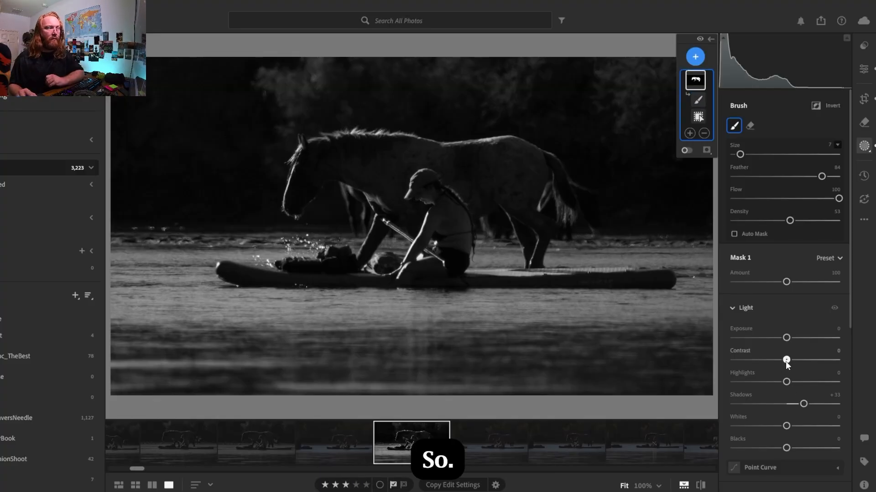
left_click_drag(787, 362, 790, 365)
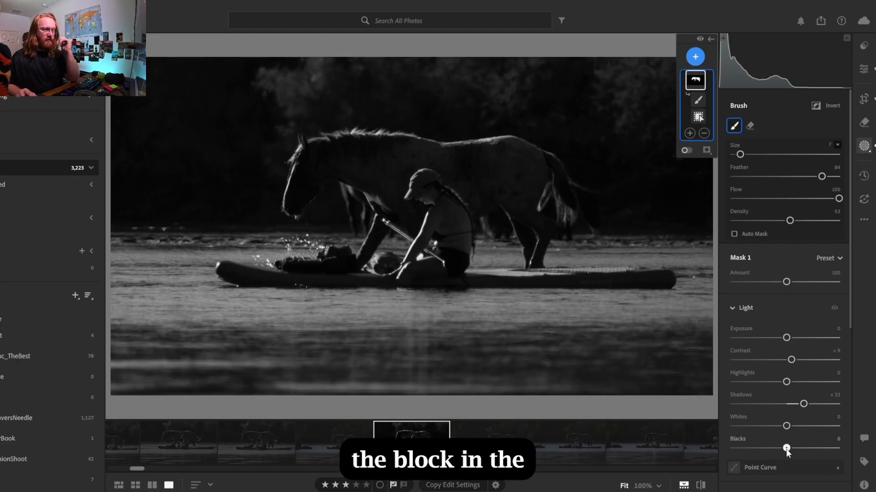
left_click_drag(786, 448, 784, 449)
left_click_drag(806, 409, 811, 408)
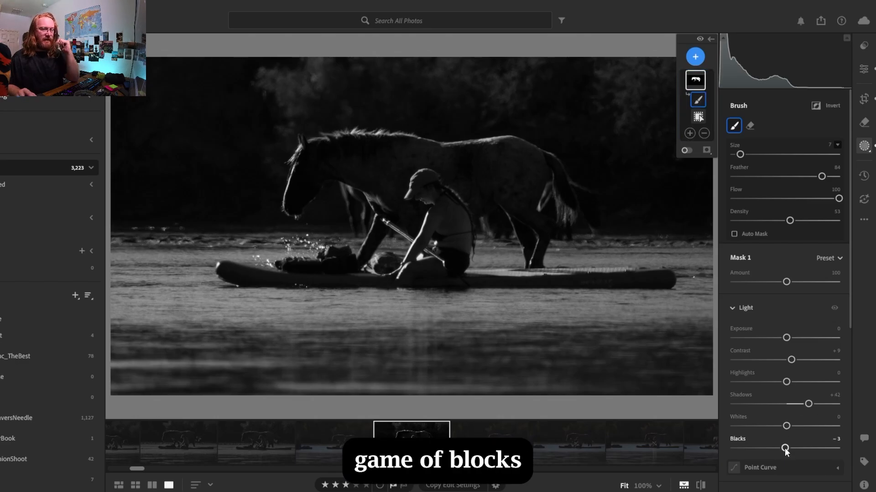
left_click_drag(784, 448, 786, 449)
left_click_drag(787, 451, 784, 448)
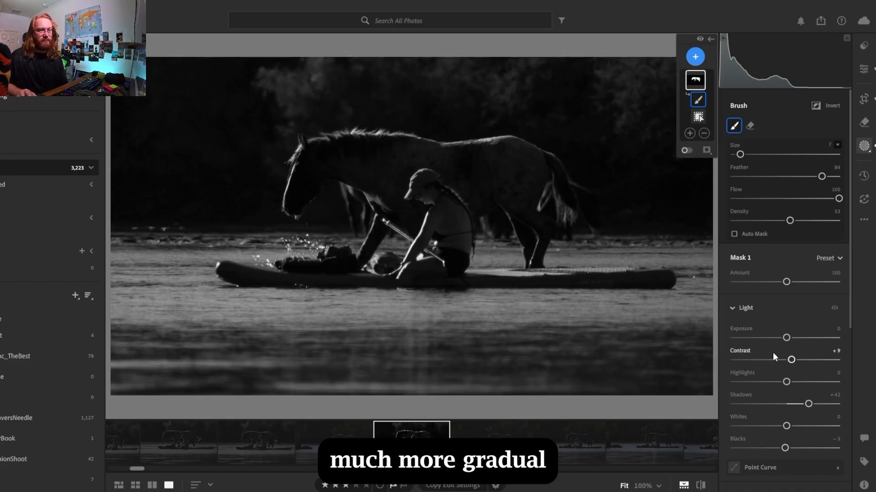
Set Mask 1's Clarity to +24 and Dehaze to -5 to bring out the horse's coat and legs
scroll(749, 430, "down", 3)
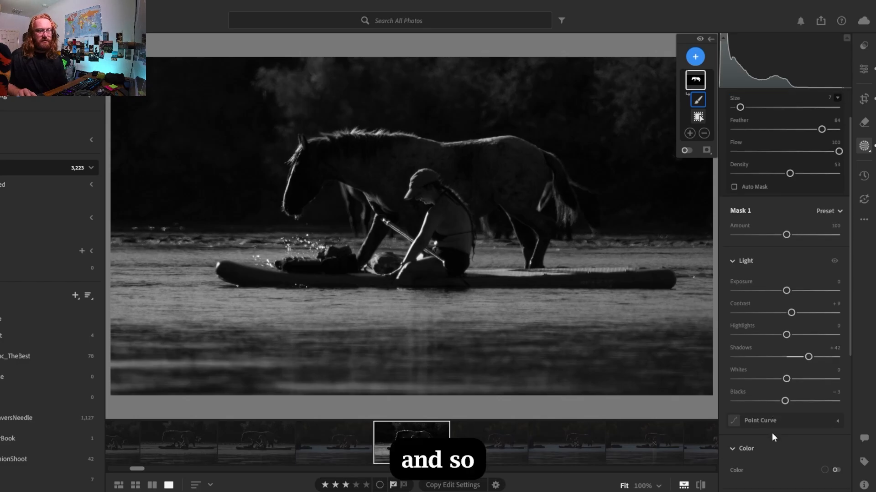
scroll(770, 437, "down", 4)
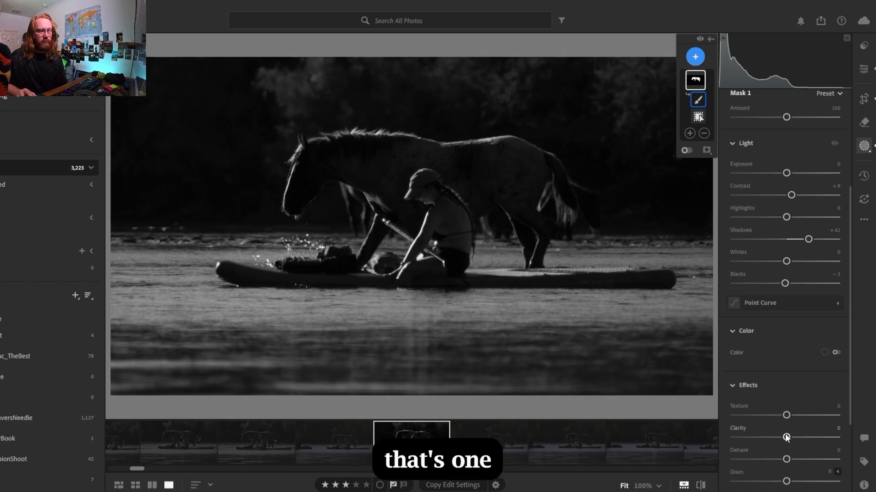
left_click_drag(786, 437, 799, 438)
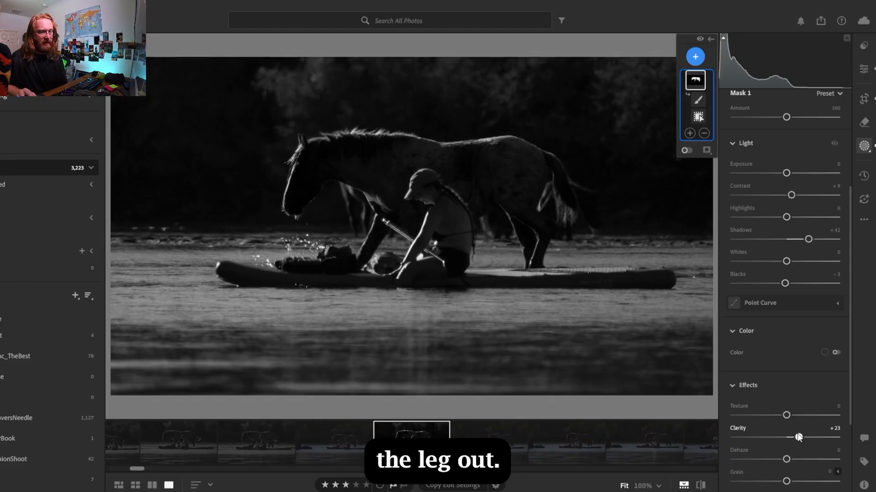
left_click(697, 100)
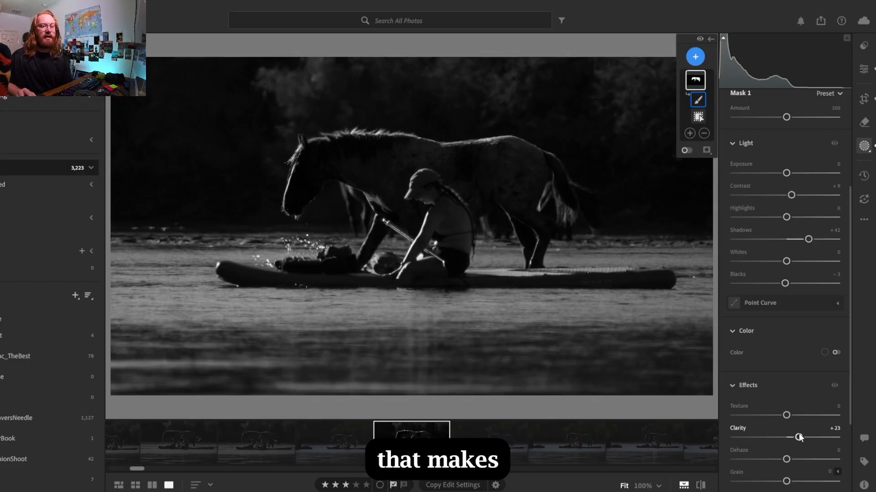
mouse_move(798, 433)
left_mouse_down()
mouse_move(790, 461)
mouse_move(815, 462)
mouse_move(808, 470)
mouse_move(743, 472)
mouse_move(785, 466)
left_mouse_up()
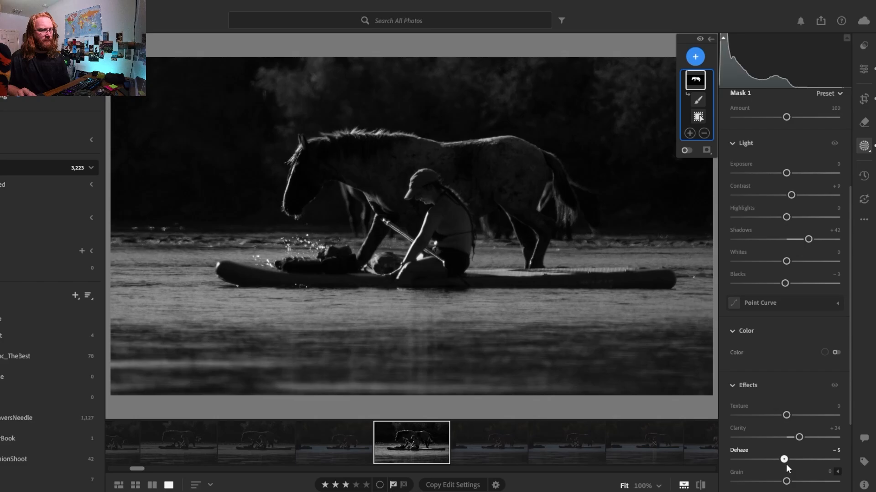
key("b")
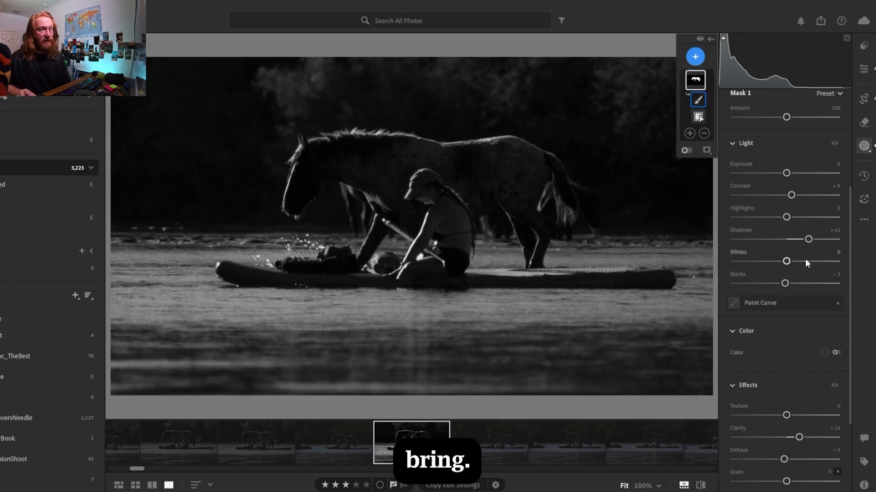
Lower Mask 1's Shadows to about +20 and its Dehaze to about -10
left_click_drag(811, 243, 800, 248)
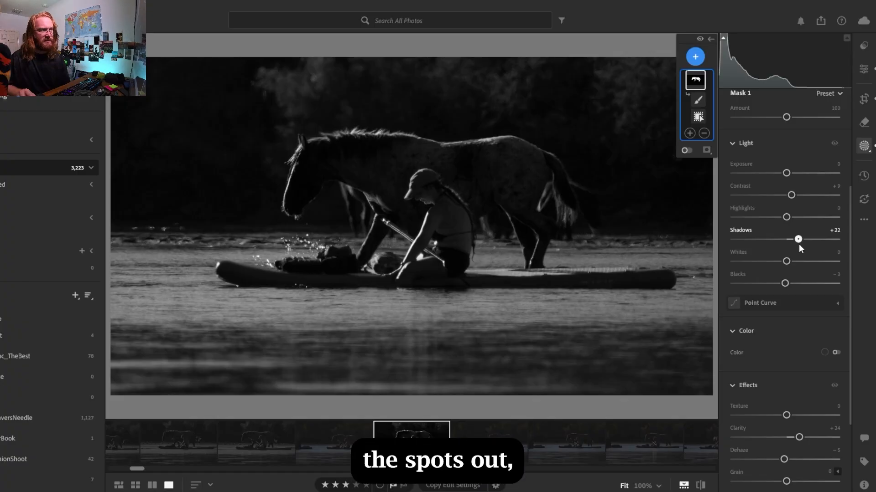
key("b")
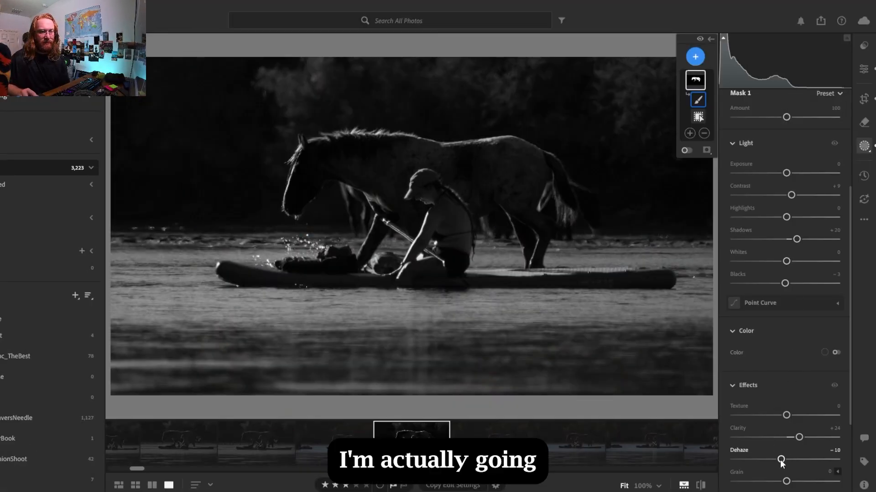
left_click_drag(780, 460, 783, 460)
left_click_drag(797, 239, 798, 240)
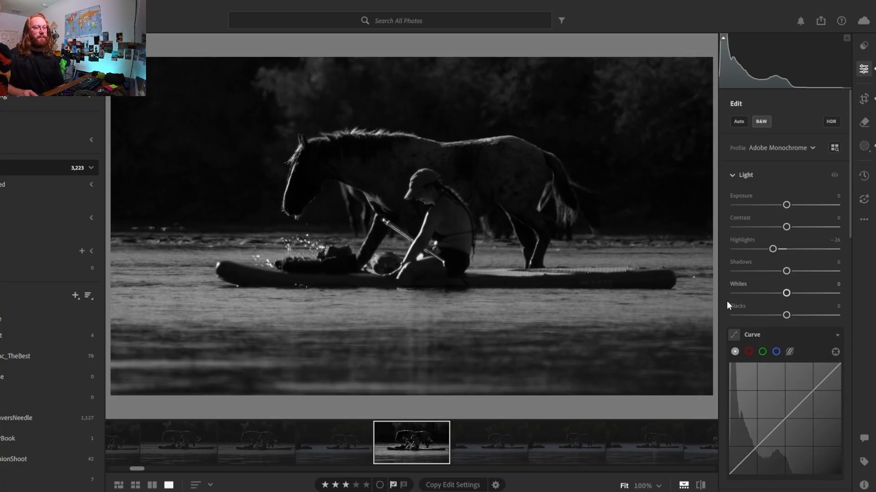
Add shadow, midtone and highlight points to the global curve and lift the shadow point slightly
scroll(719, 327, "down", 3)
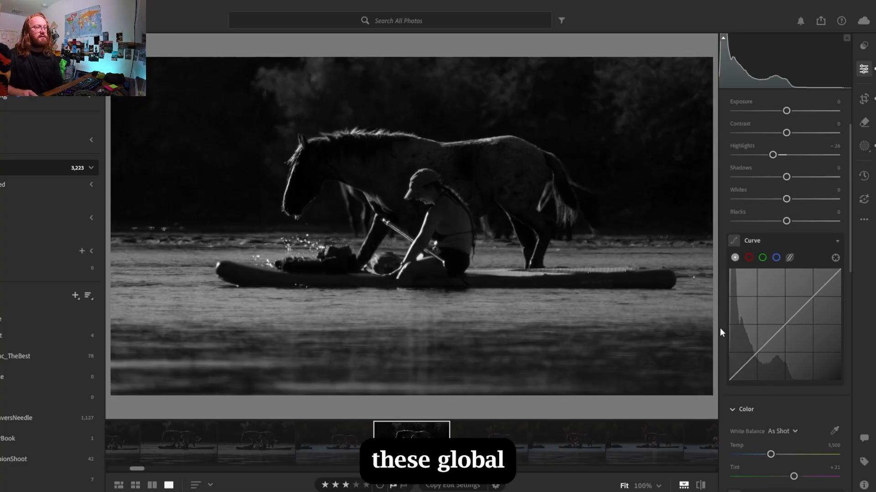
left_click_drag(757, 329, 758, 330)
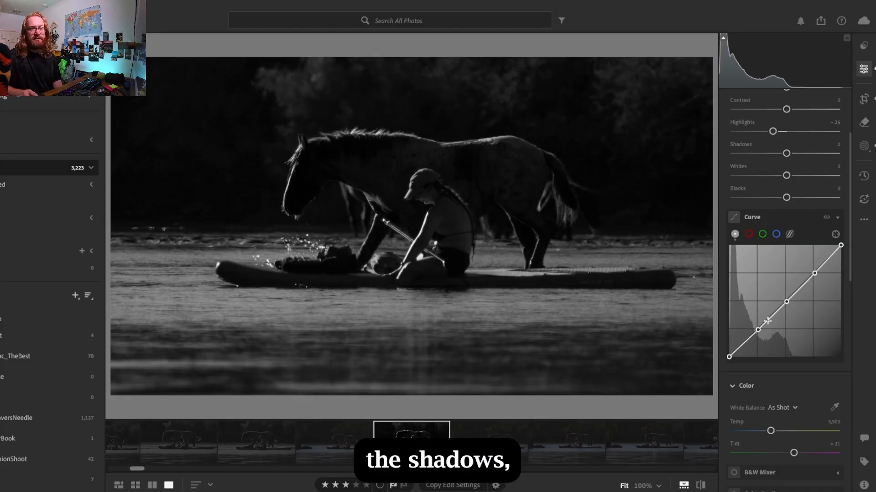
mouse_move(787, 302)
left_mouse_down()
mouse_move(781, 293)
mouse_move(784, 301)
left_mouse_up()
double_click(784, 302)
left_click(784, 302)
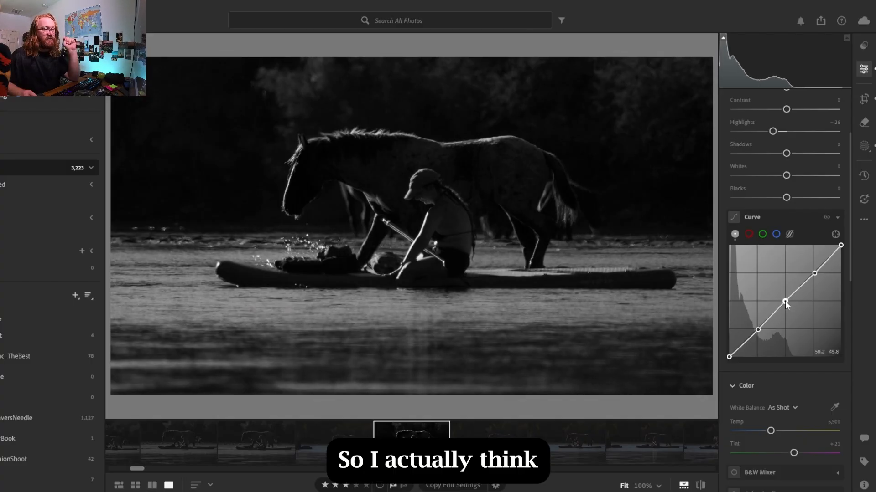
left_click(757, 331)
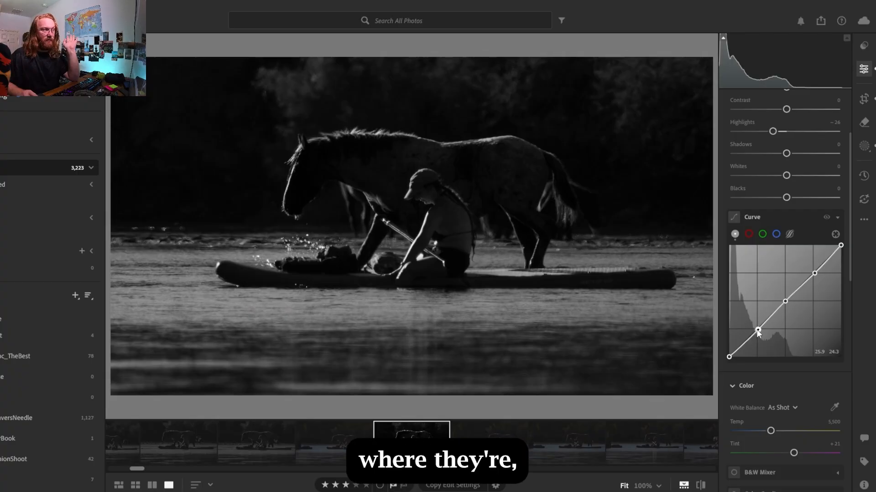
left_click_drag(758, 330, 757, 327)
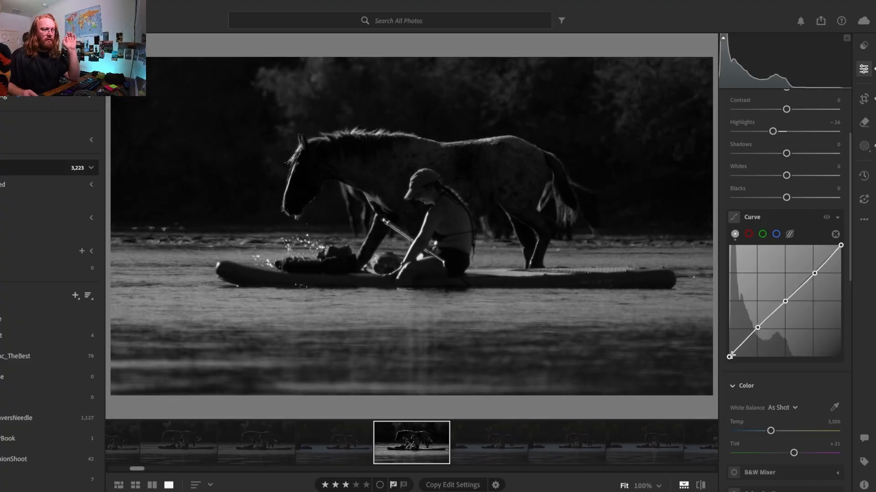
Check the horse's coat up close, try the curve's shadow point at 24.7 / 23.1, and remove that point
scroll(765, 330, "up", 1)
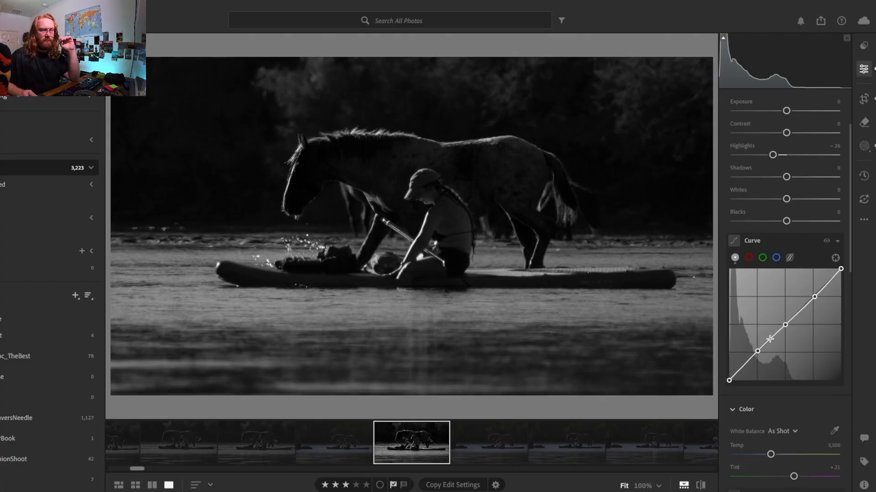
scroll(770, 340, "down", 1)
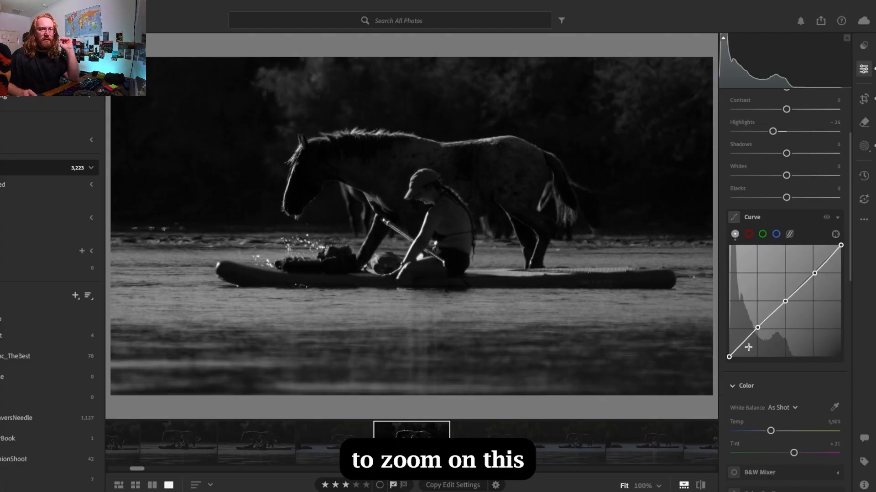
key("z")
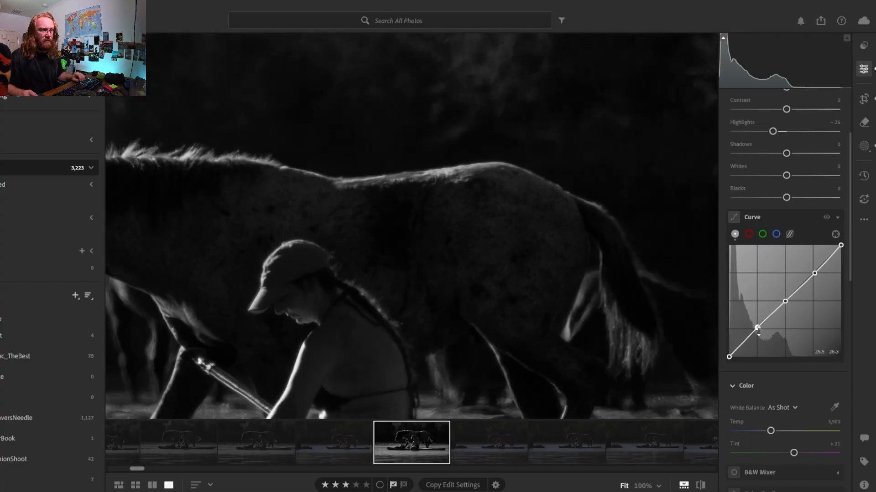
key("z")
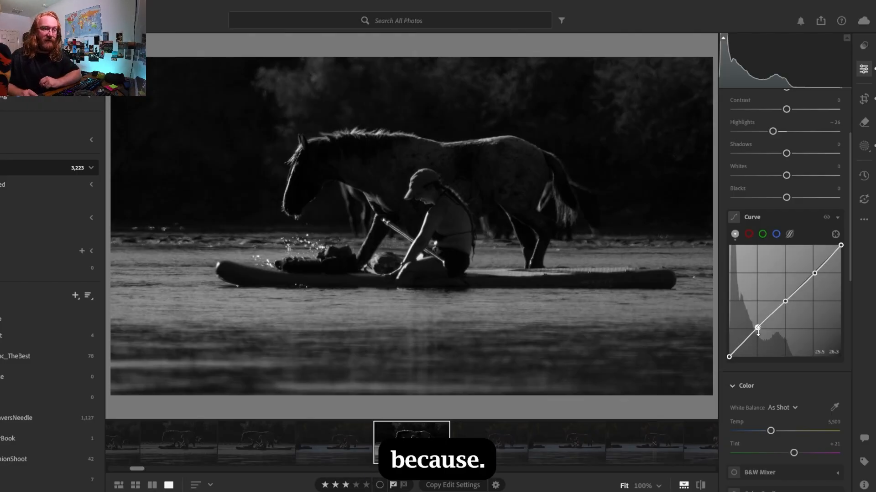
left_click_drag(758, 328, 756, 331)
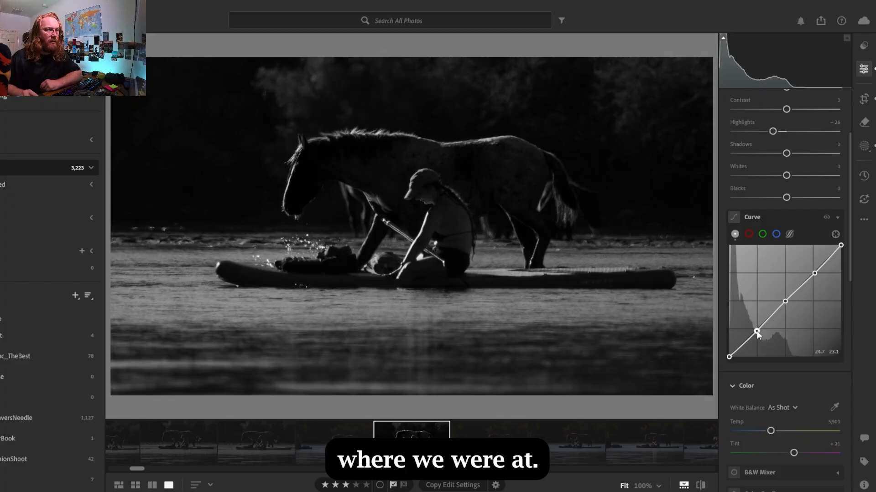
double_click(756, 330)
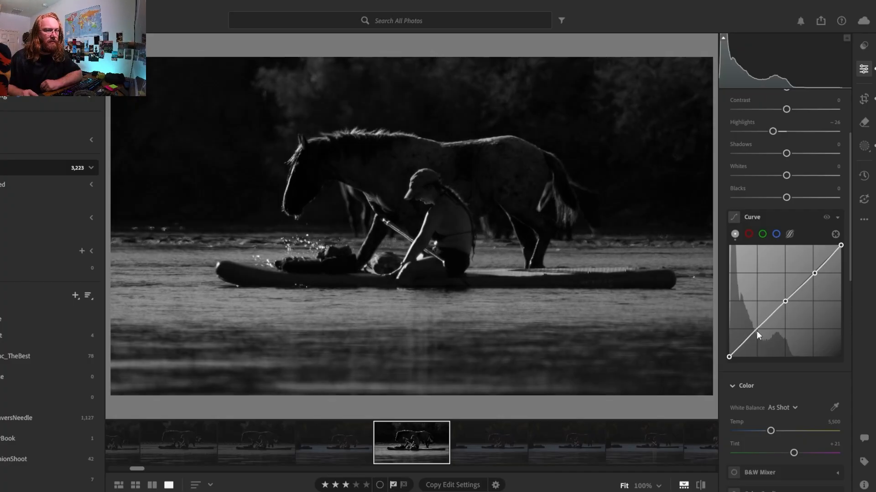
Add a new shadow point to the global curve and settle it at about 24.7 / 25.5
left_click(758, 329)
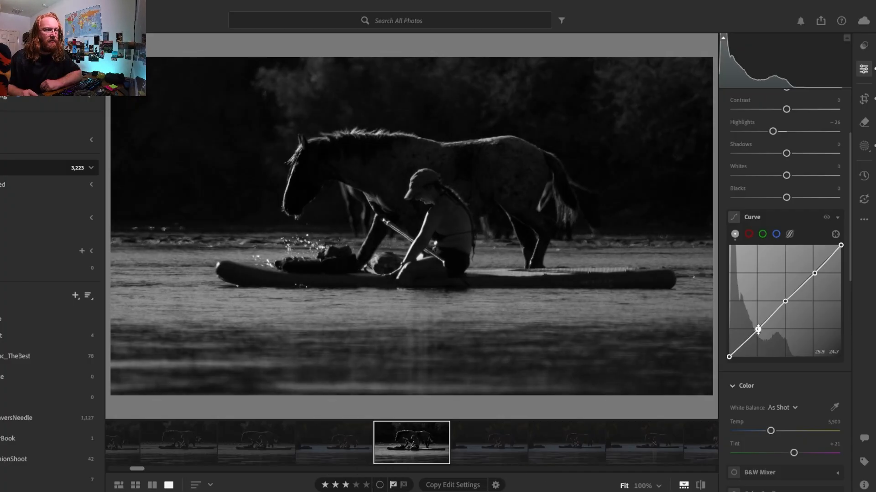
left_click_drag(758, 329, 758, 327)
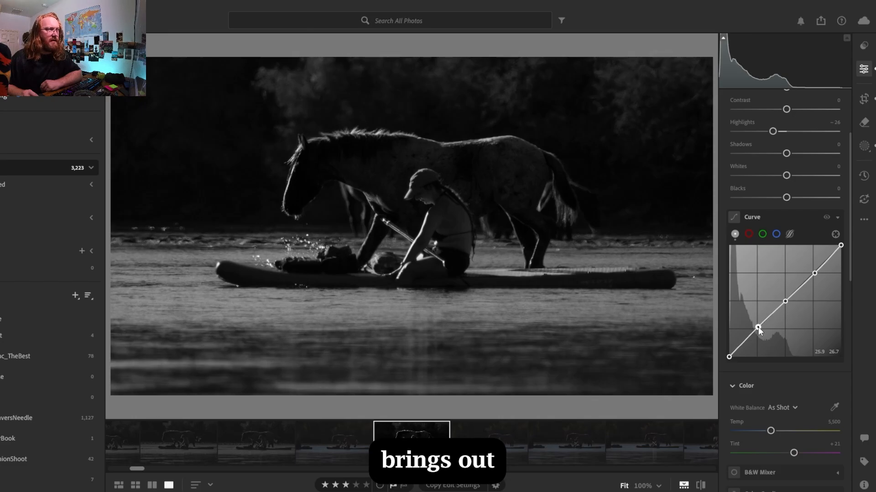
left_click_drag(758, 327, 759, 327)
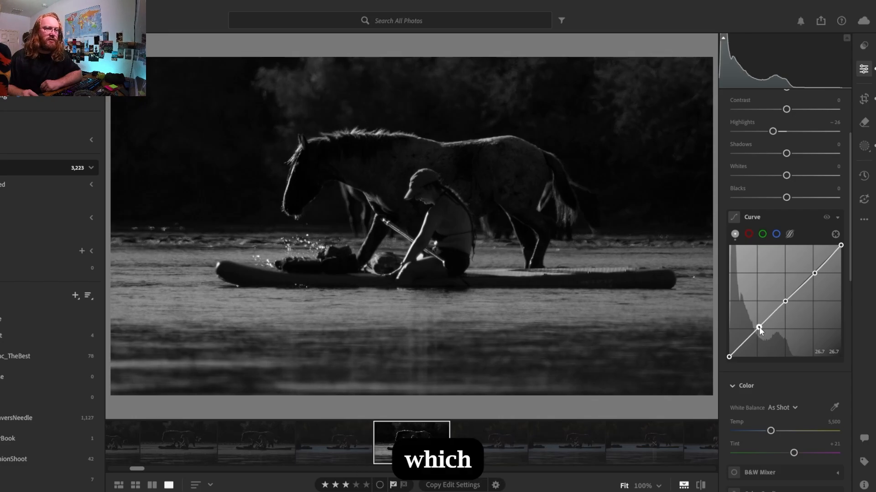
left_click_drag(758, 329, 757, 329)
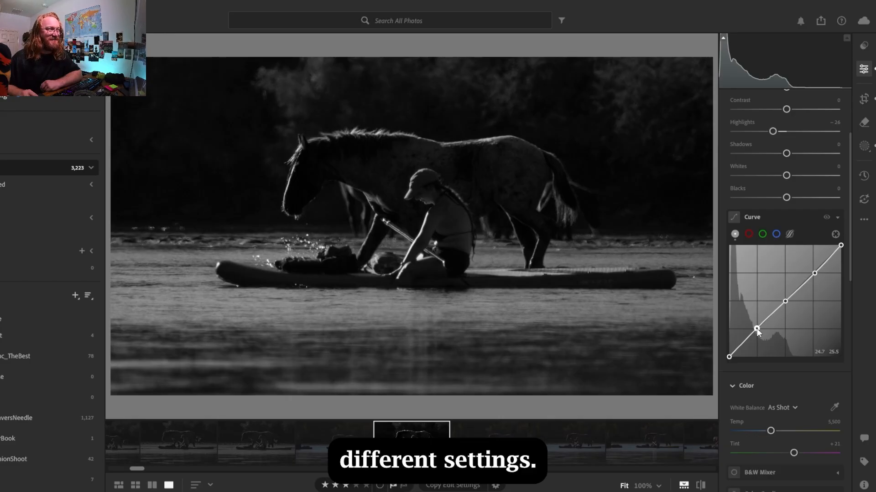
Try lowering the curve's white endpoint to an output of 91.0 and undo the change
mouse_move(729, 357)
left_mouse_down()
mouse_move(737, 357)
mouse_move(729, 360)
left_mouse_up()
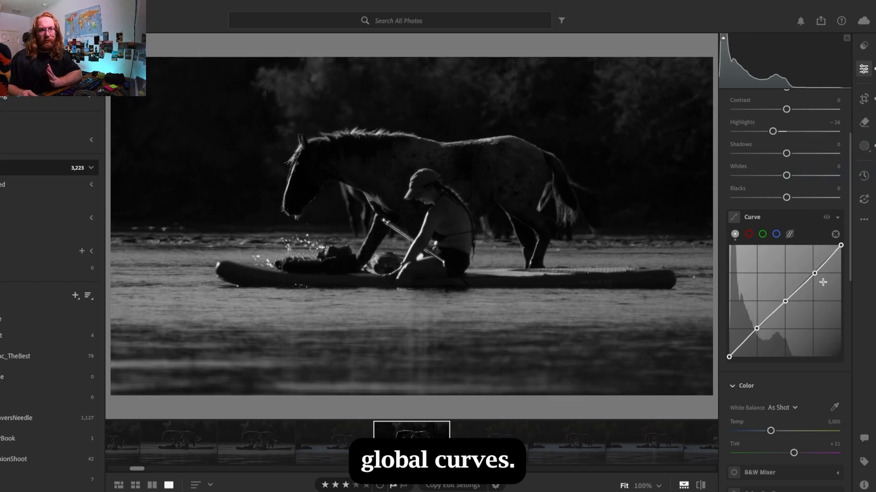
left_click_drag(842, 247, 843, 255)
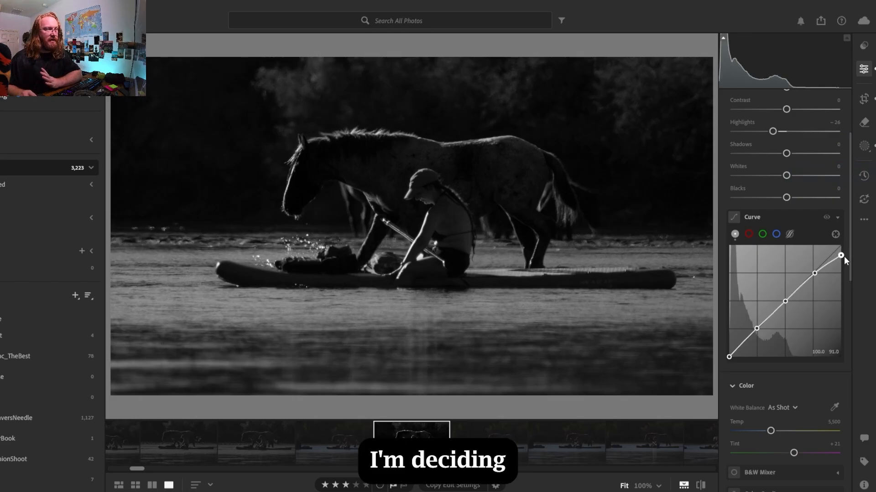
key("ctrl+z")
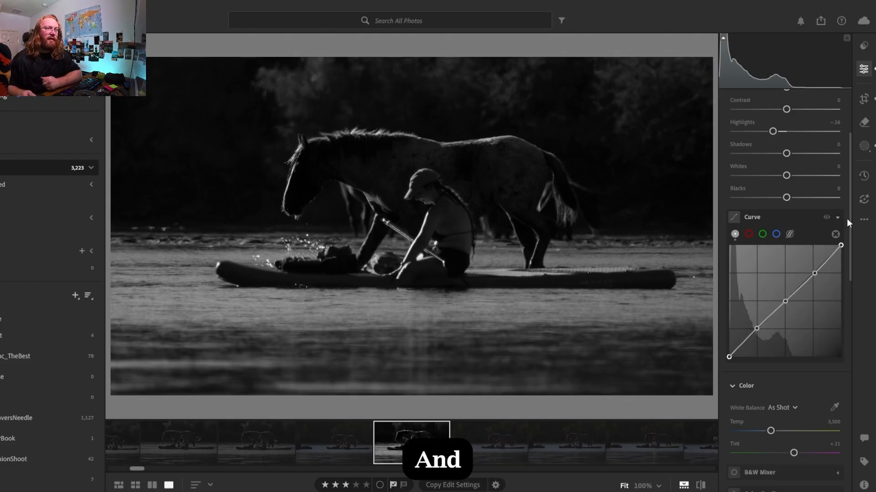
Set the photo's global Clarity to +10 and Dehaze to -2
left_click_drag(850, 195, 853, 286)
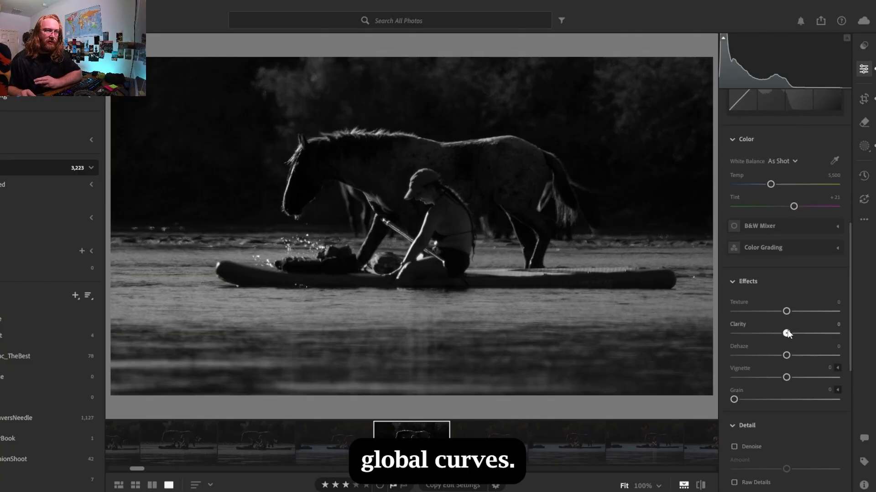
left_click_drag(786, 334, 788, 360)
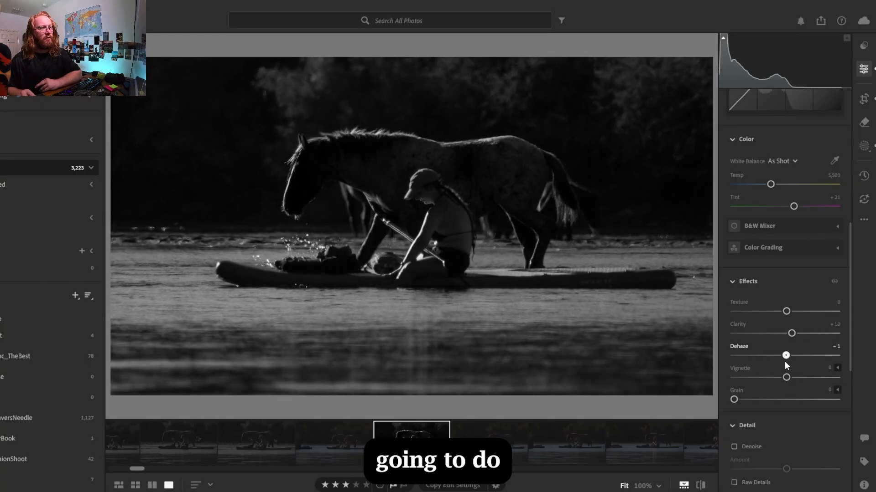
key("Left")
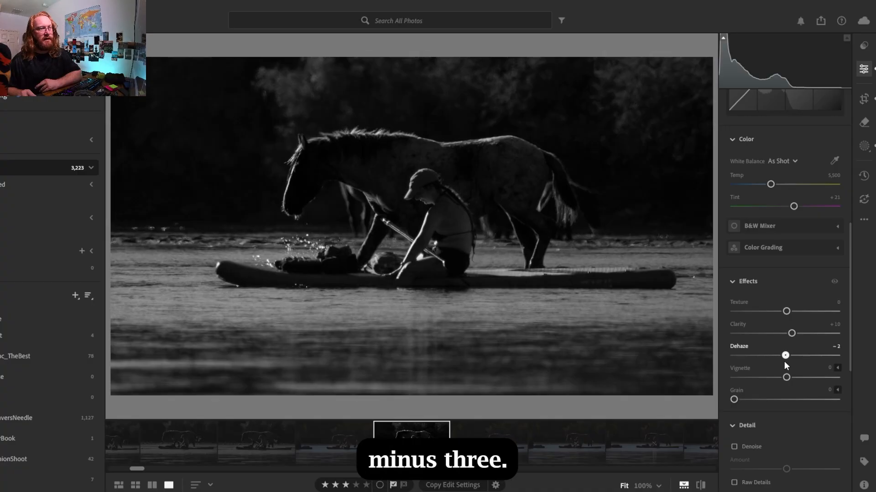
left_click_drag(784, 362, 785, 362)
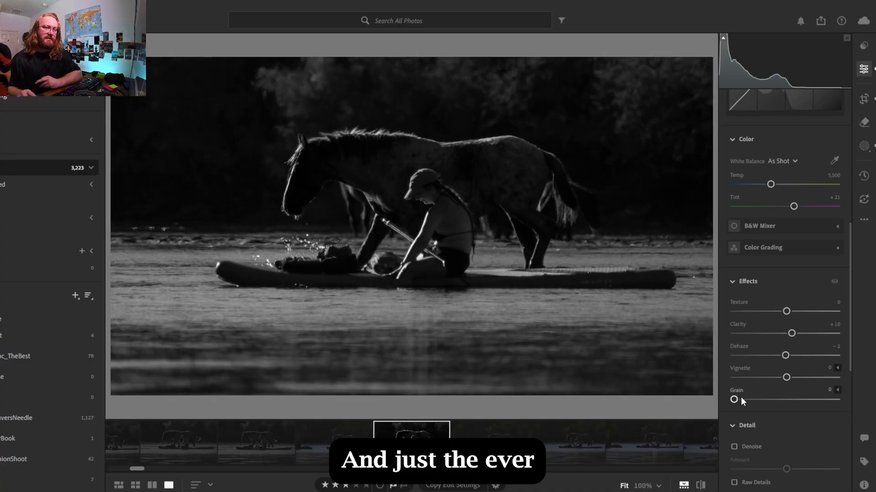
Add a subtle Vignette of -7 and film Grain of 14 to the photo
left_click_drag(786, 378, 784, 379)
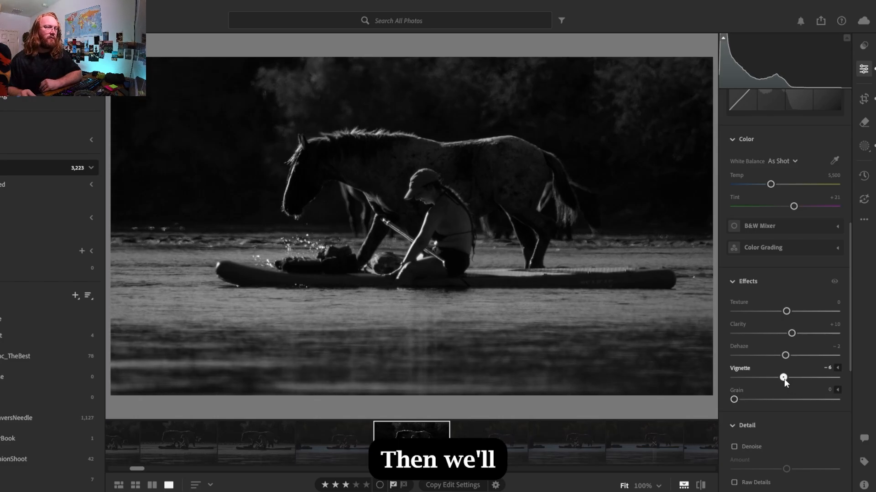
left_click_drag(784, 379, 784, 382)
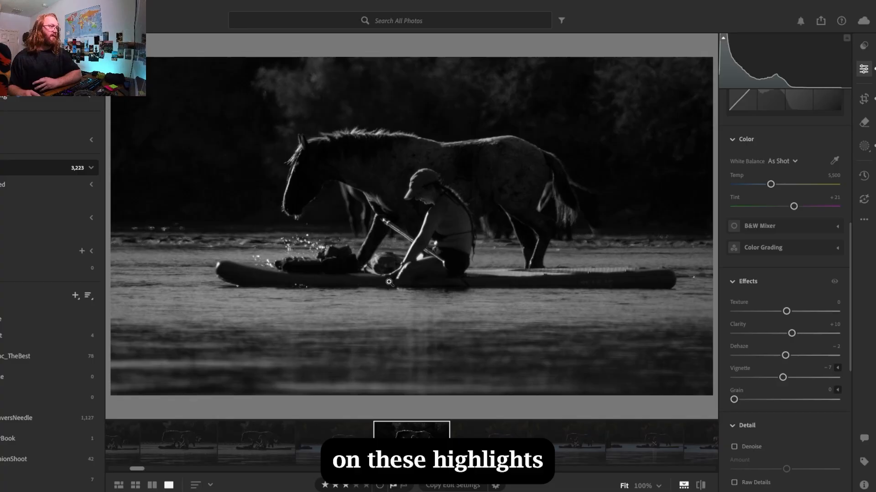
left_click_drag(743, 401, 748, 400)
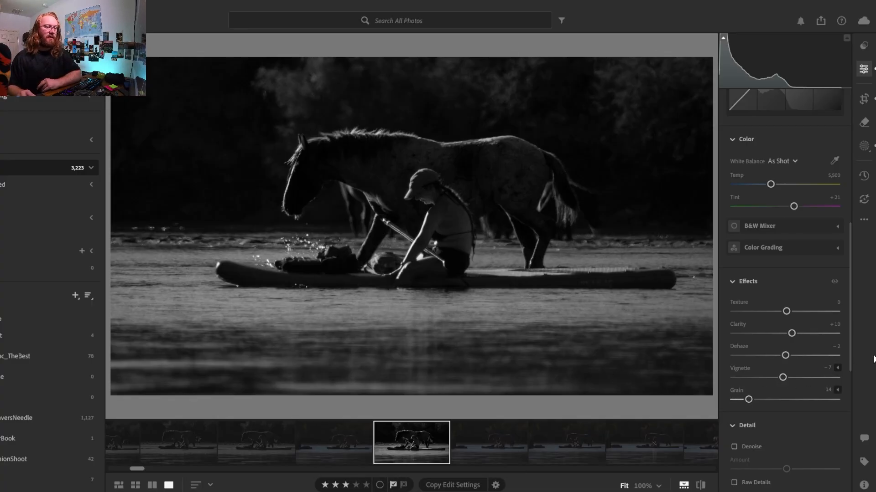
Enable Denoise for the photo and inspect the water and splashes near the board's front end at 100%
left_click(735, 448)
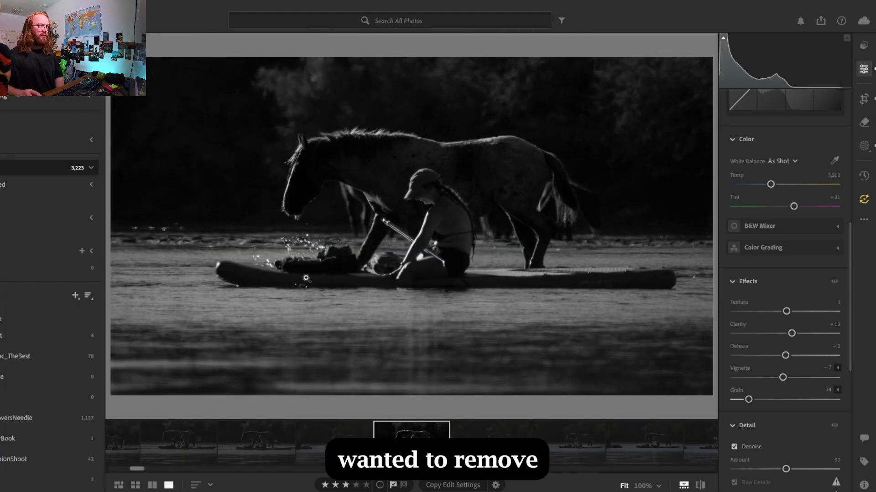
left_click(183, 246)
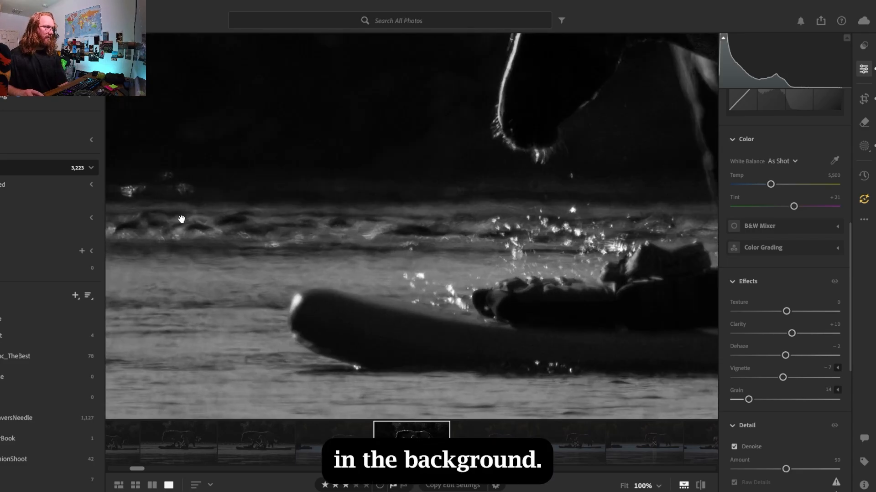
left_click(200, 234)
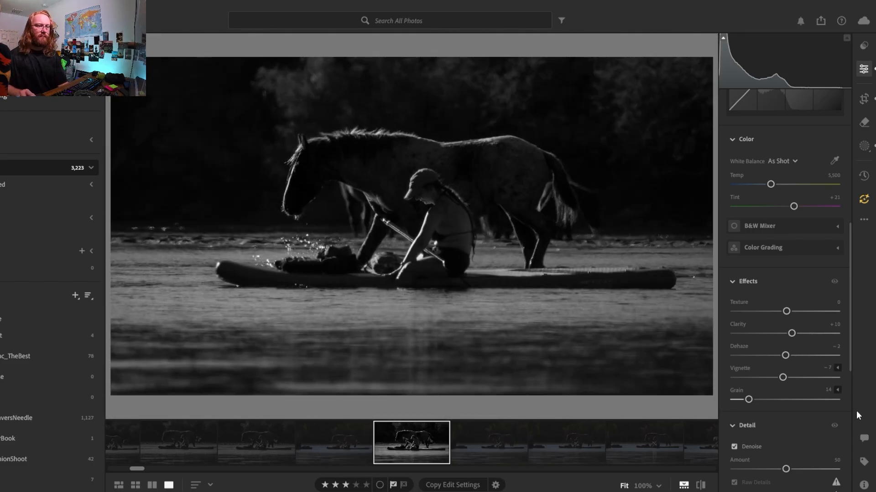
Set the photo's Sharpening to 62 and its sharpening Masking to about 32
left_click_drag(850, 358, 859, 417)
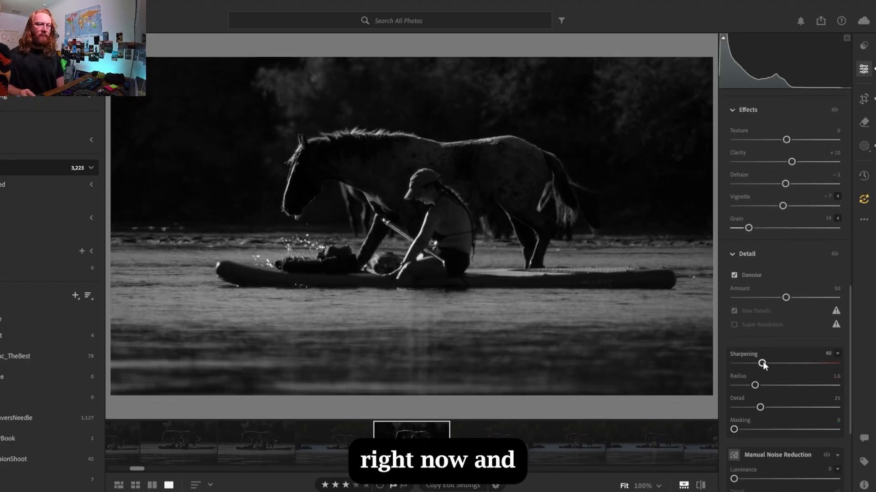
left_click_drag(763, 365, 779, 369)
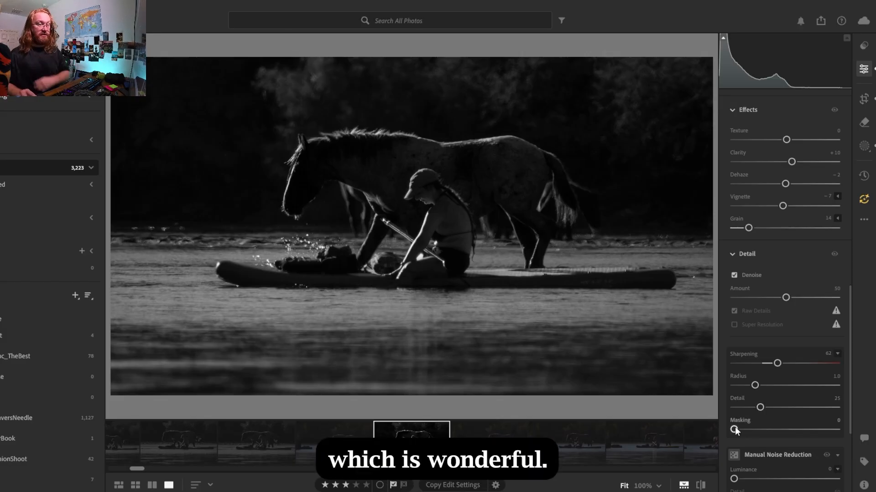
left_click_drag(735, 430, 768, 443)
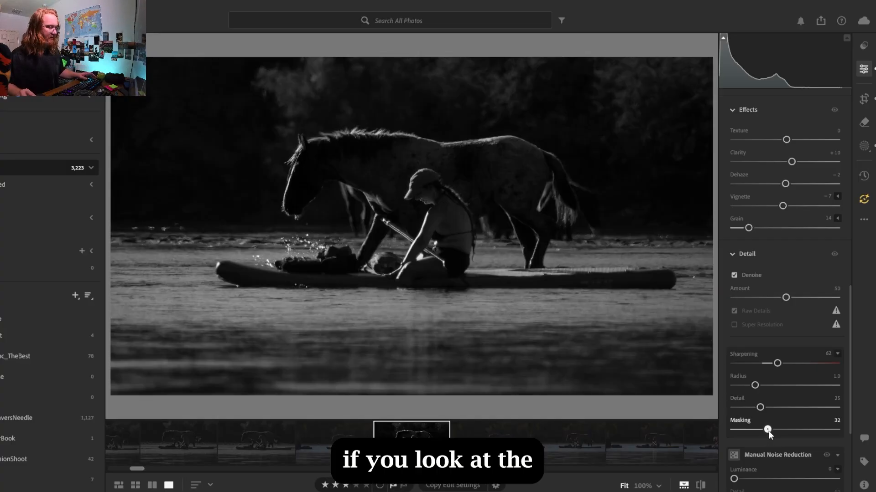
left_click_drag(768, 434, 770, 434)
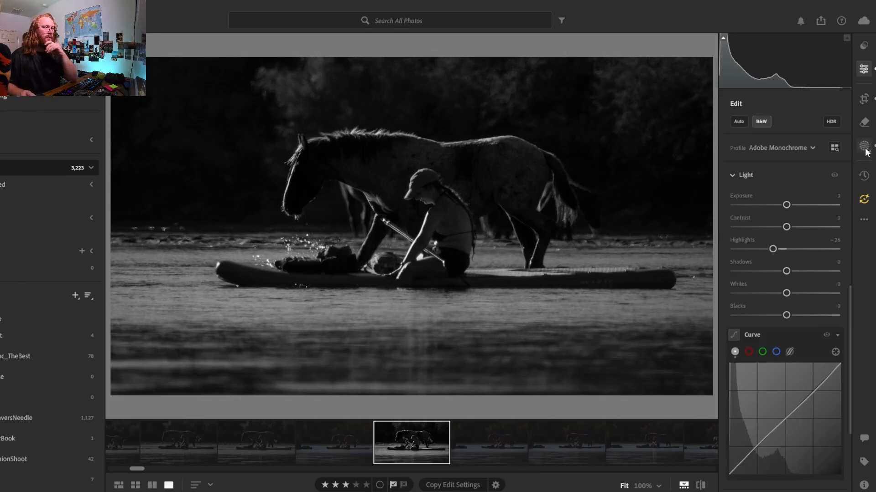
Create a new mask that automatically selects the photo's background
left_click(863, 146)
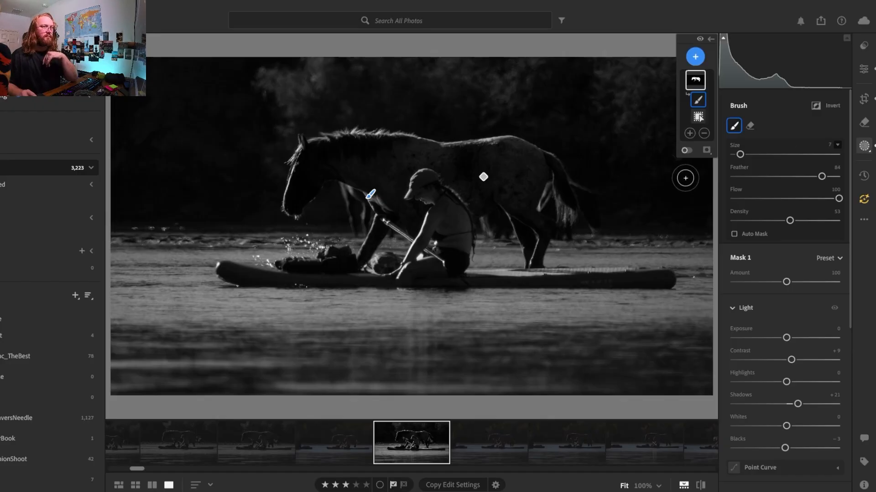
left_click(695, 56)
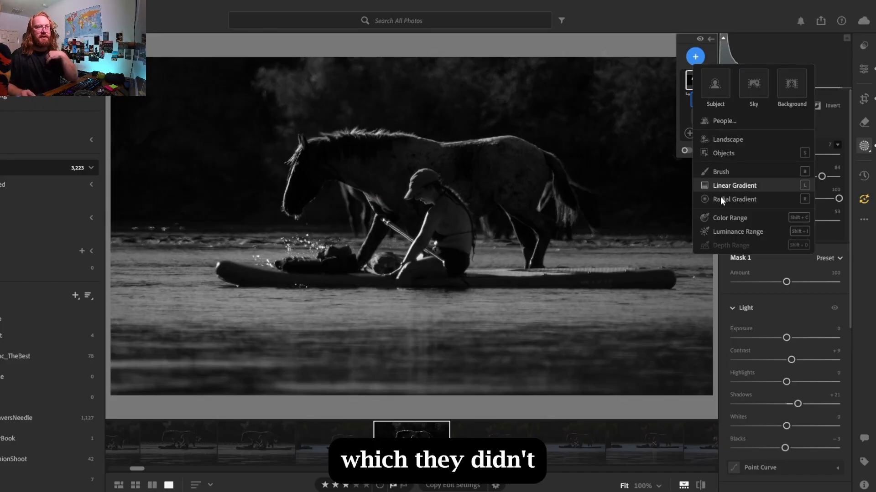
left_click(784, 89)
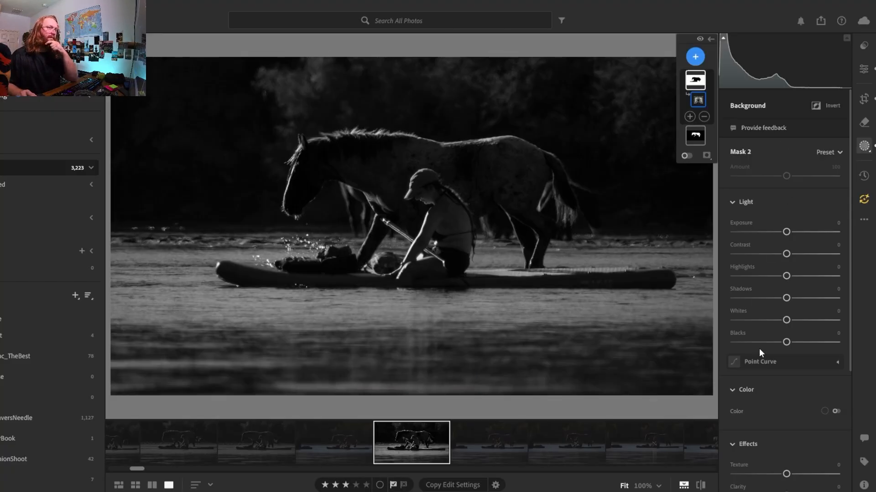
left_click(693, 78)
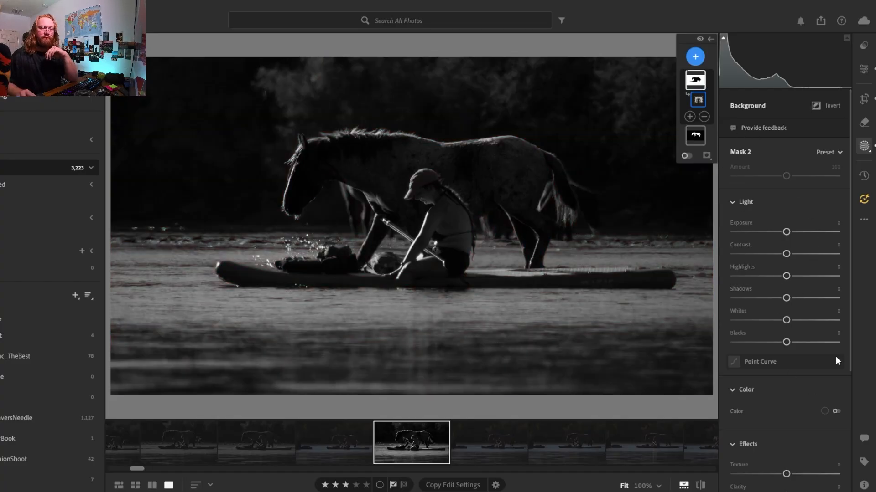
left_click_drag(847, 345, 851, 439)
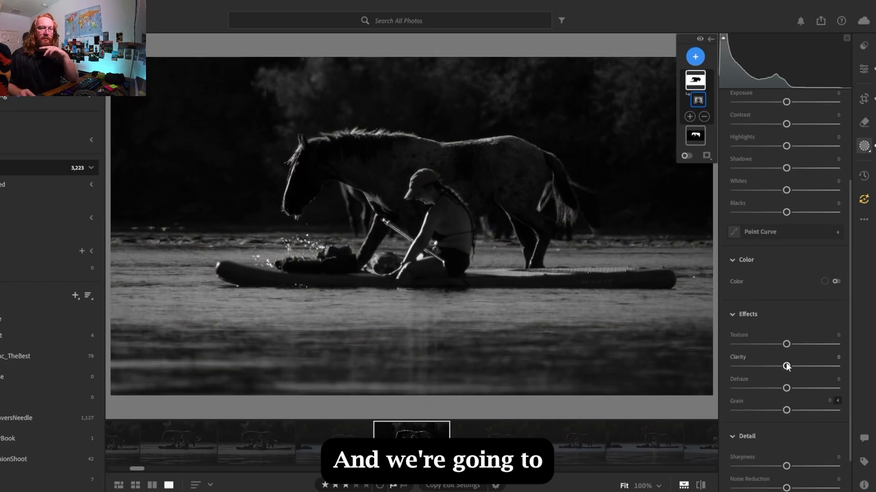
mouse_move(785, 367)
left_mouse_down()
mouse_move(778, 367)
mouse_move(788, 368)
left_mouse_up()
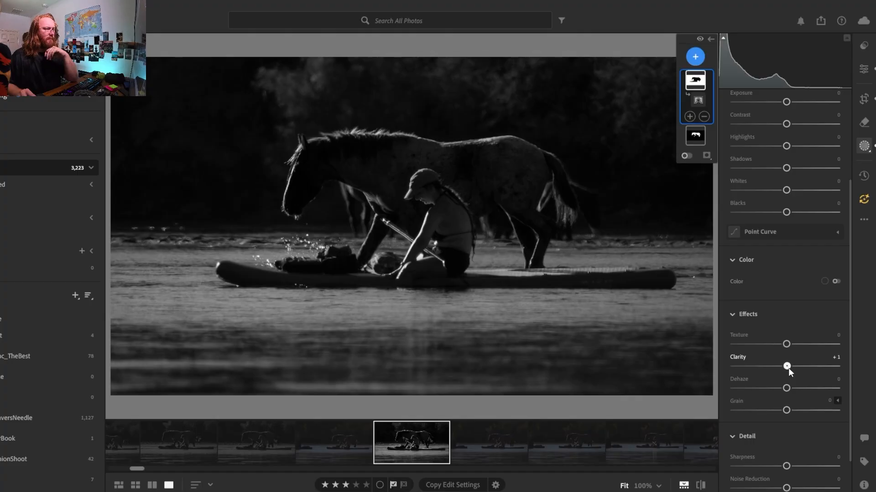
double_click(788, 368)
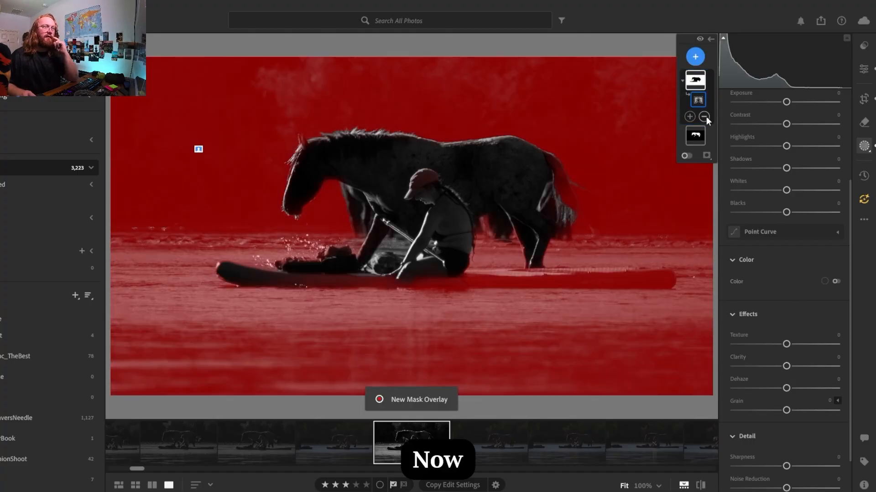
Try to erase the water near the photo's lower edge from the background mask with brush strokes
left_click(705, 117)
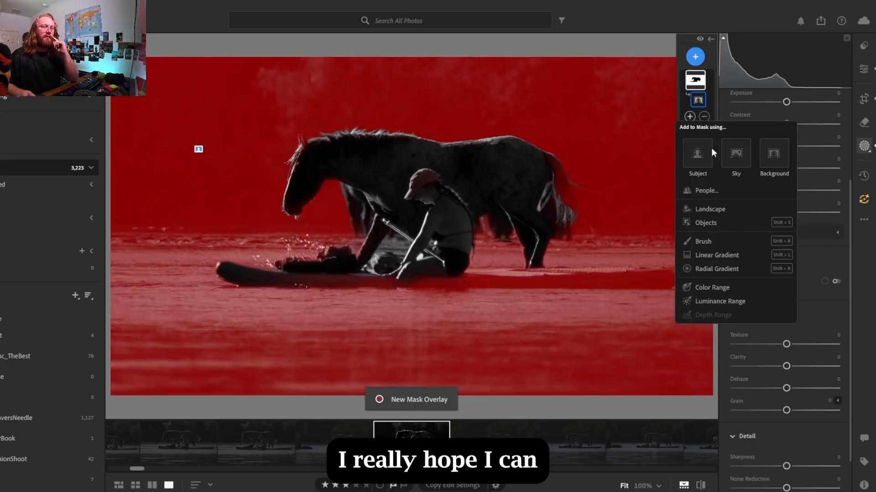
left_click(702, 241)
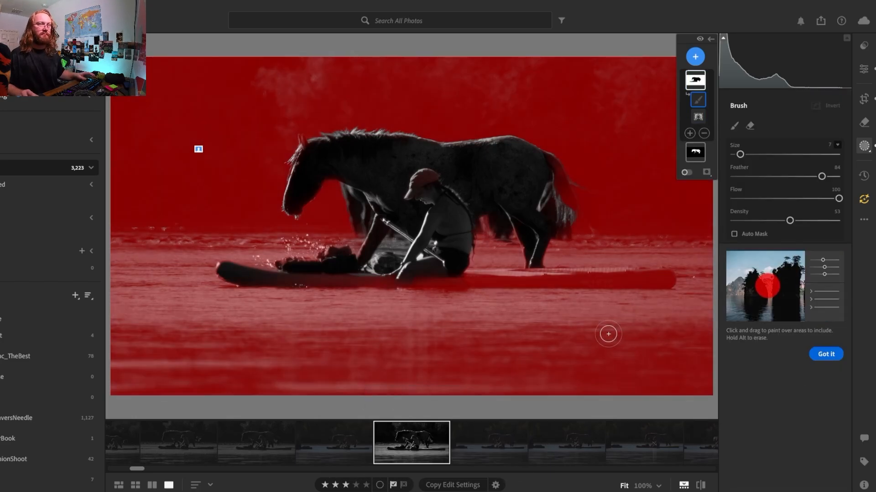
left_click(749, 122)
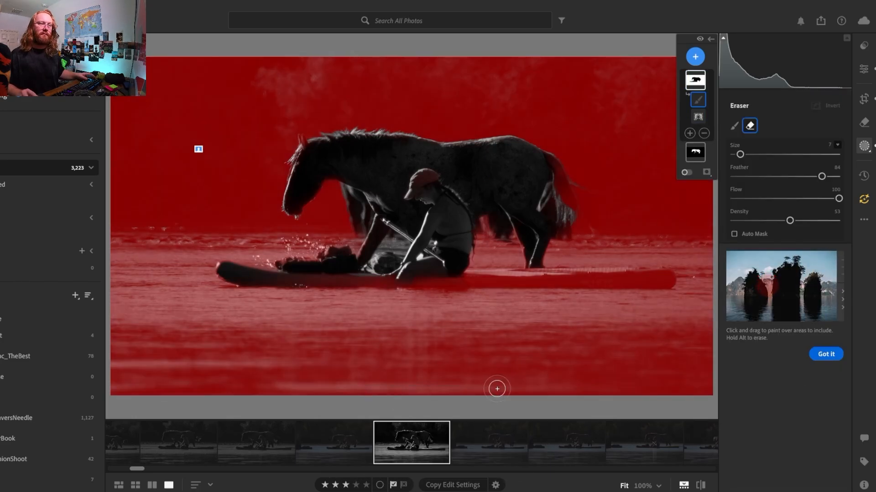
key("alt")
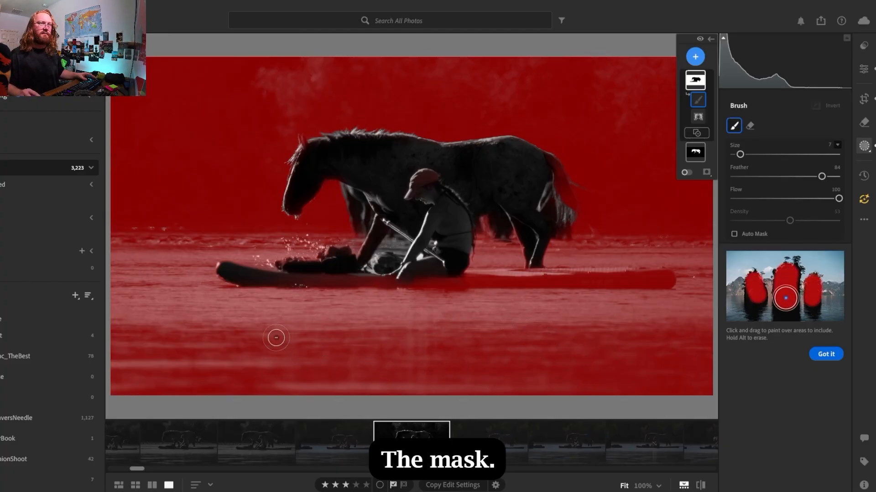
mouse_move(617, 361)
left_mouse_down()
mouse_move(656, 367)
mouse_move(576, 351)
mouse_move(448, 348)
left_mouse_up()
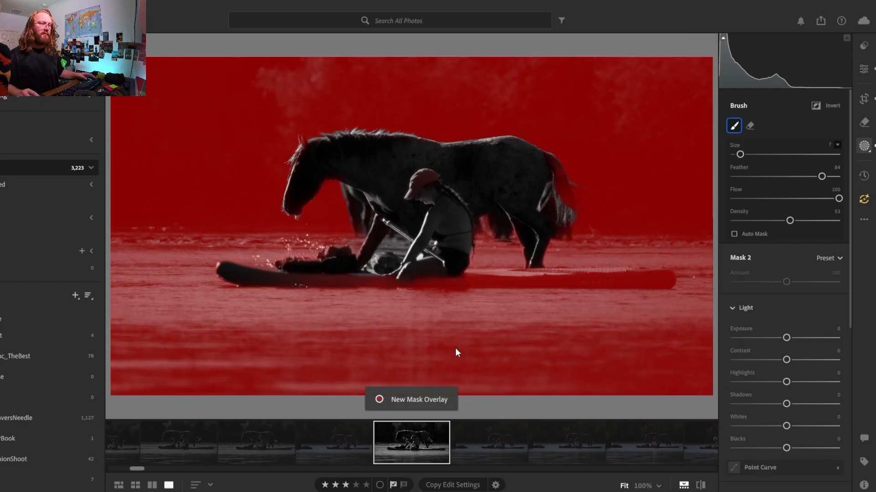
Delete the Brush 1 component from the background mask
mouse_move(715, 104)
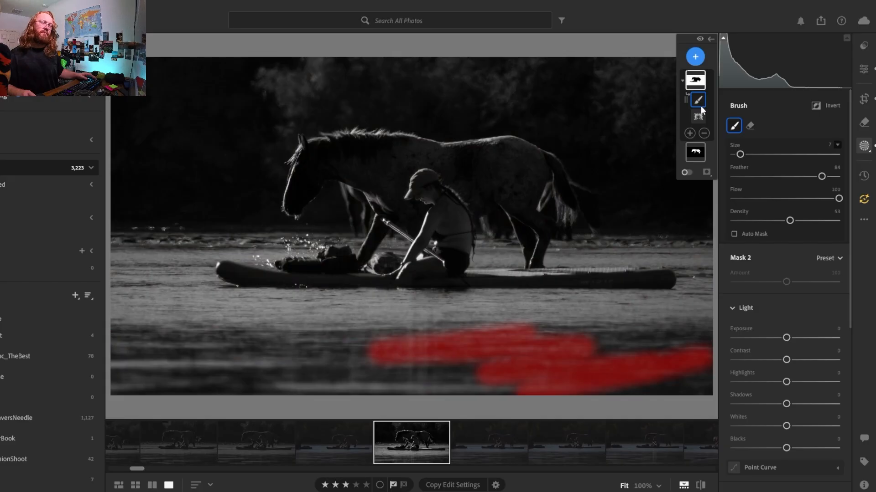
right_click(700, 108)
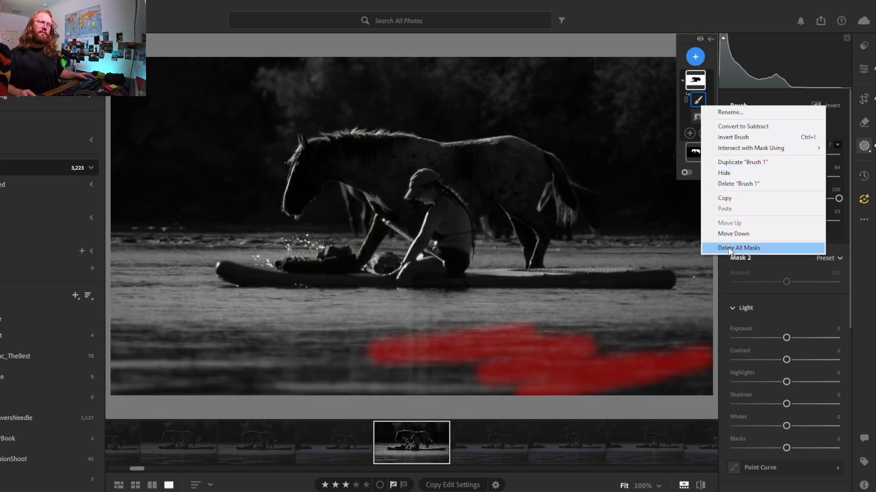
left_click(728, 182)
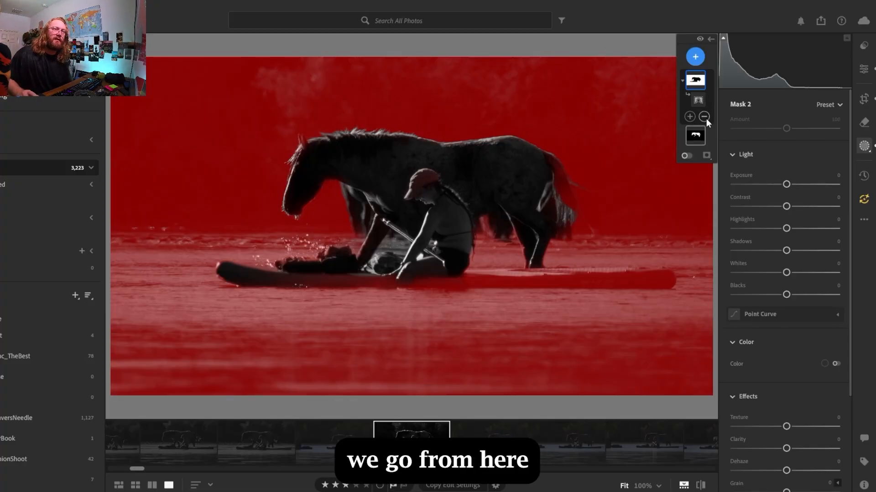
Subtract the water below the shoreline from the background mask with a linear gradient, and undo the stray second gradient
left_click(706, 118)
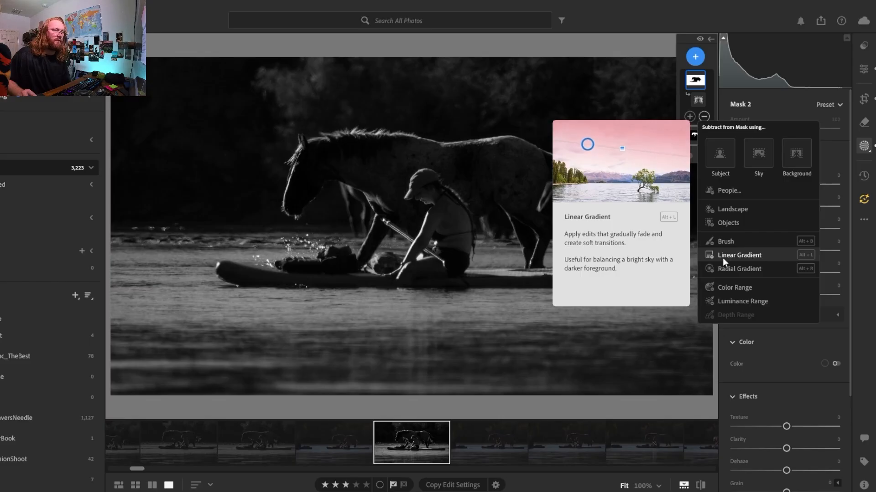
left_click(723, 258)
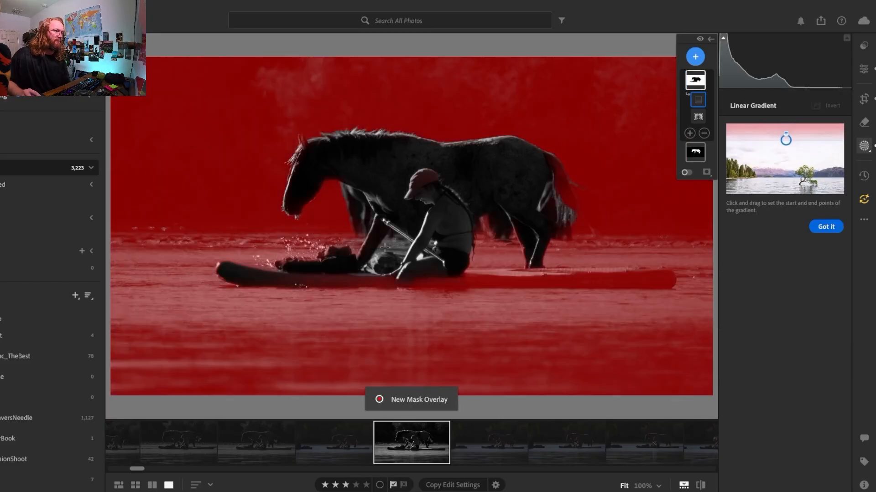
mouse_move(385, 247)
left_mouse_down()
mouse_move(393, 286)
mouse_move(338, 273)
mouse_move(335, 215)
mouse_move(399, 195)
mouse_move(403, 227)
left_mouse_up()
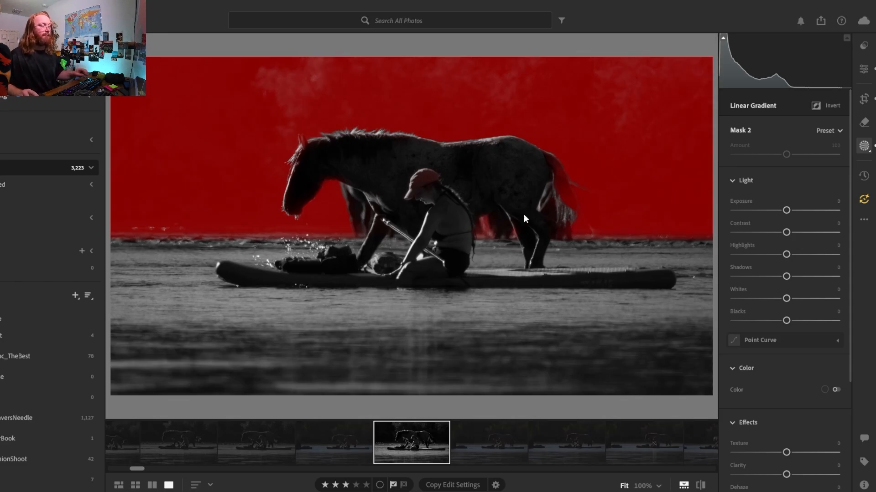
key("ctrl+z")
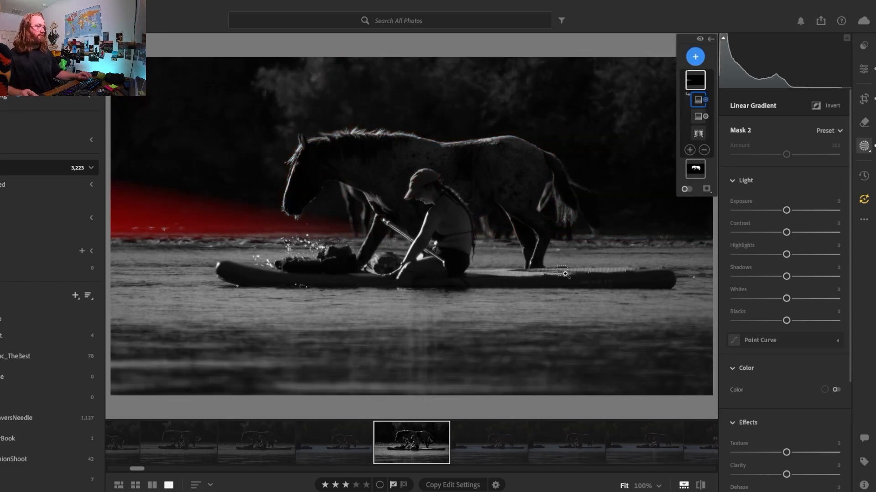
key("ctrl+z")
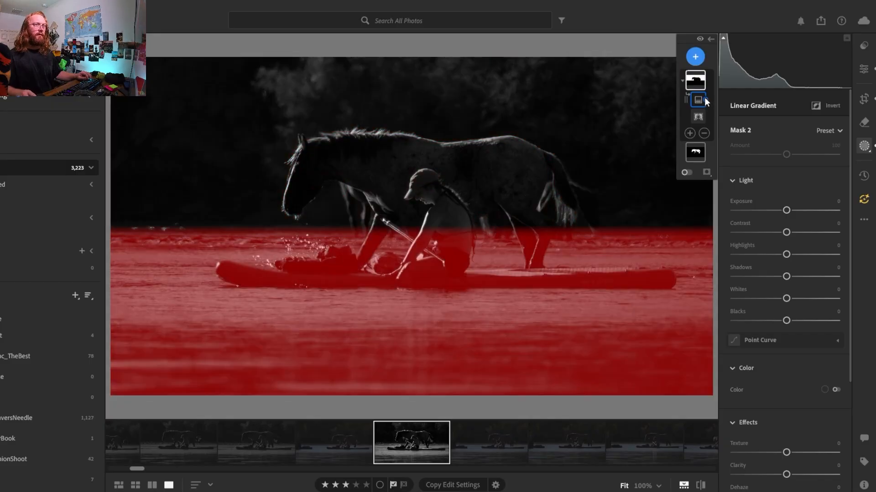
Examine the coverage of the linear gradient and of Mask 2, and turn off the mask overlay
left_click(698, 99)
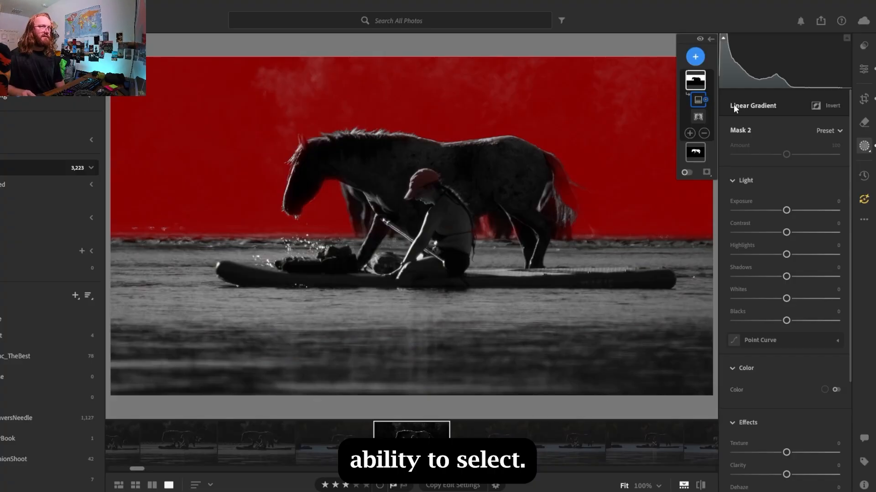
left_click(695, 80)
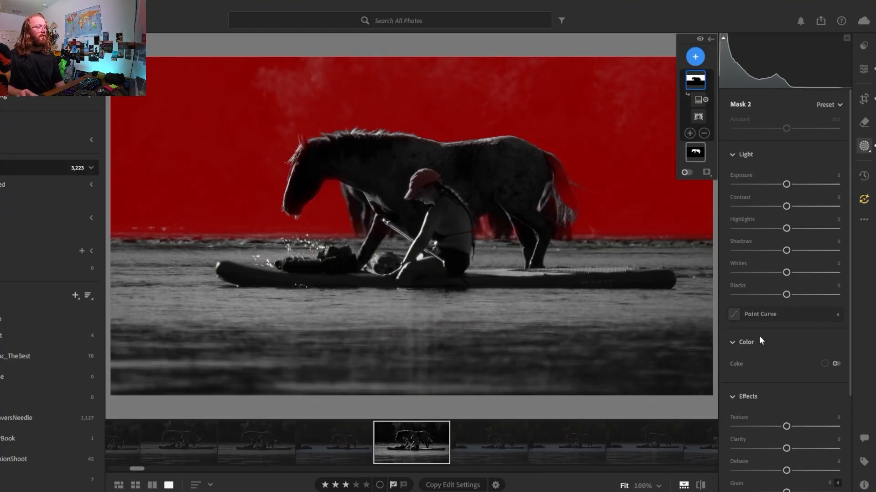
key("y")
key("y")
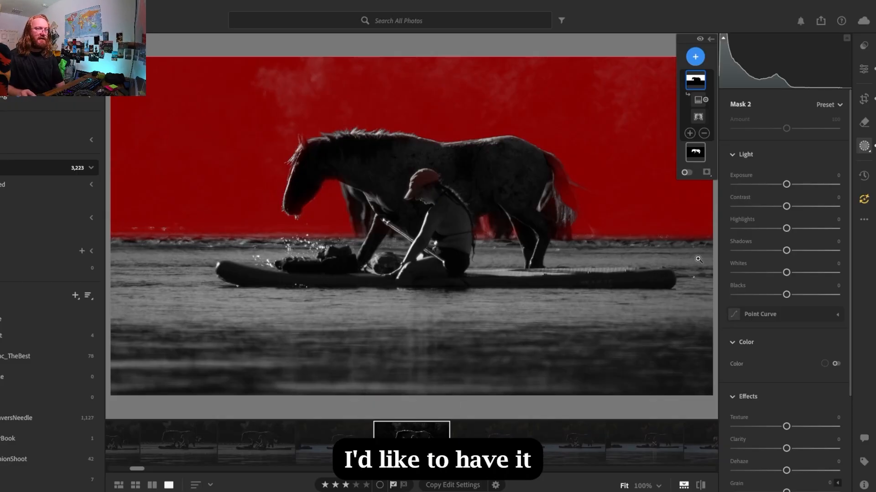
key("y")
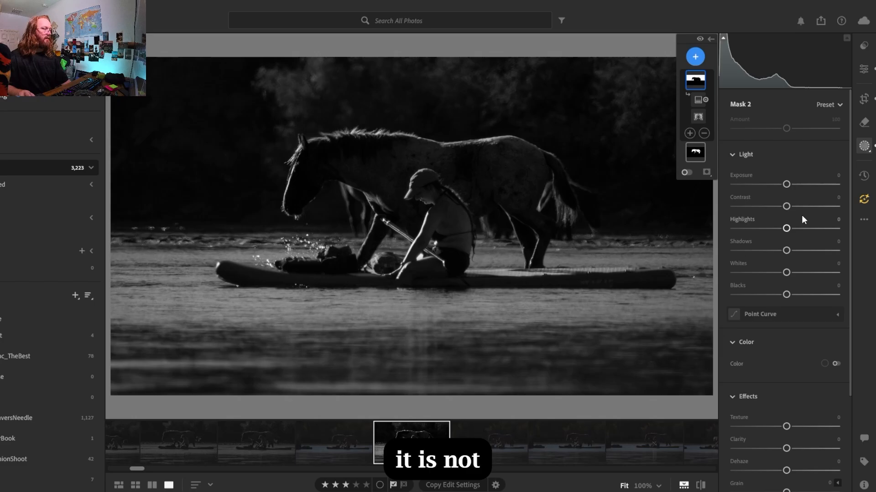
Soften the masked background by setting Mask 2's Texture to -13, Clarity to -18 and Sharpness to -76
left_click(784, 450)
left_click_drag(782, 451, 781, 430)
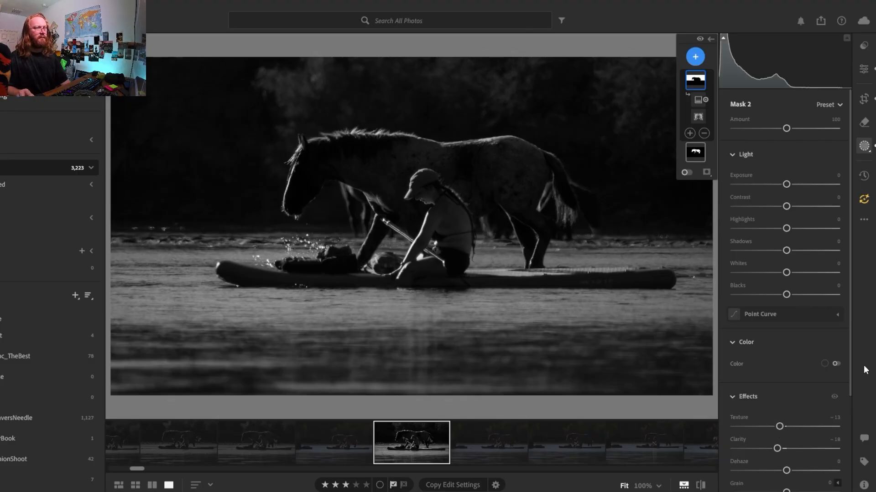
left_click_drag(848, 319, 852, 429)
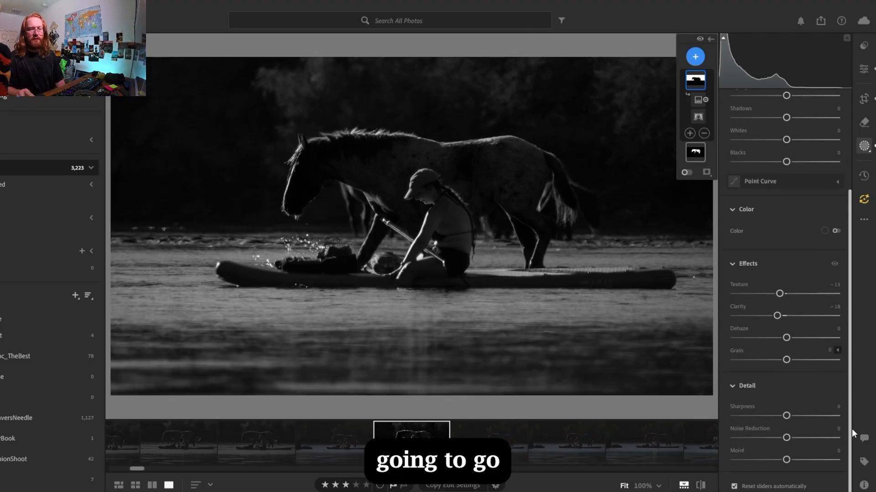
left_click_drag(785, 416, 760, 422)
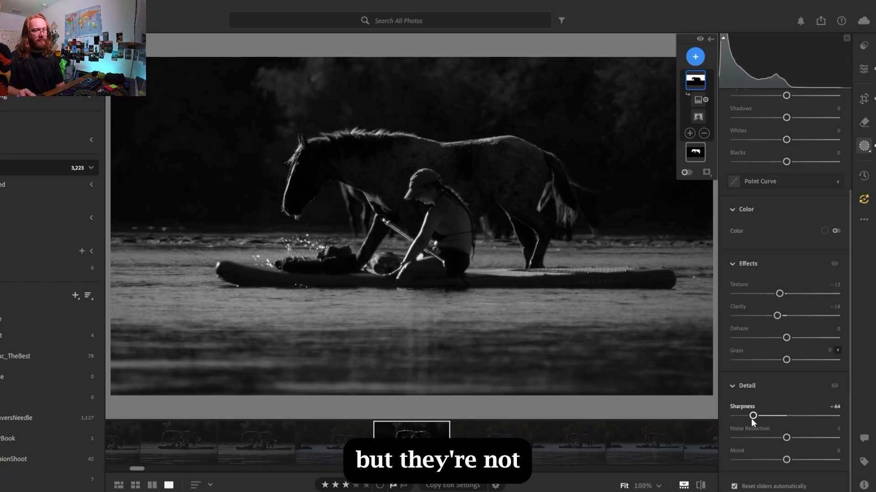
left_click_drag(750, 419, 750, 420)
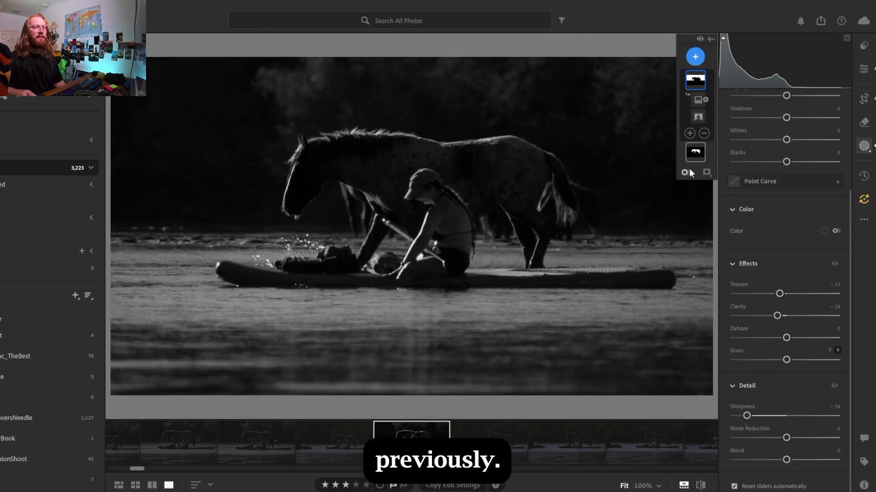
Compare the overlays of the background mask and the horse mask
mouse_move(697, 83)
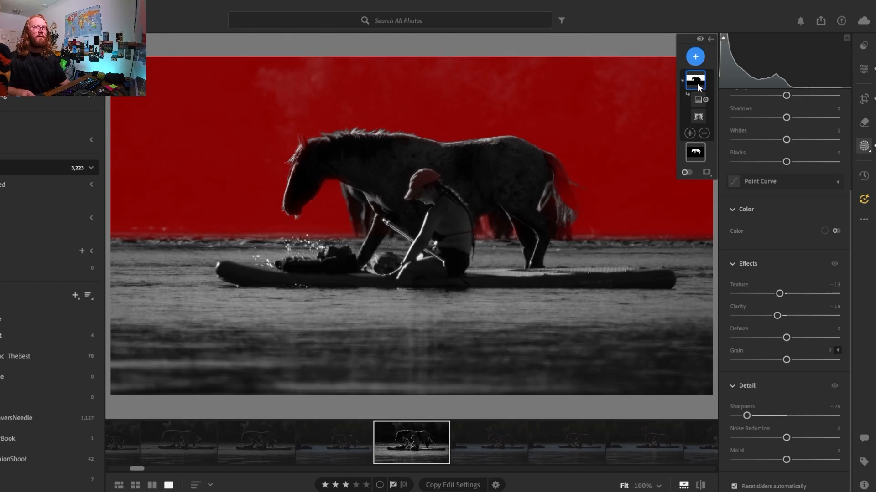
left_click(697, 83)
mouse_move(702, 107)
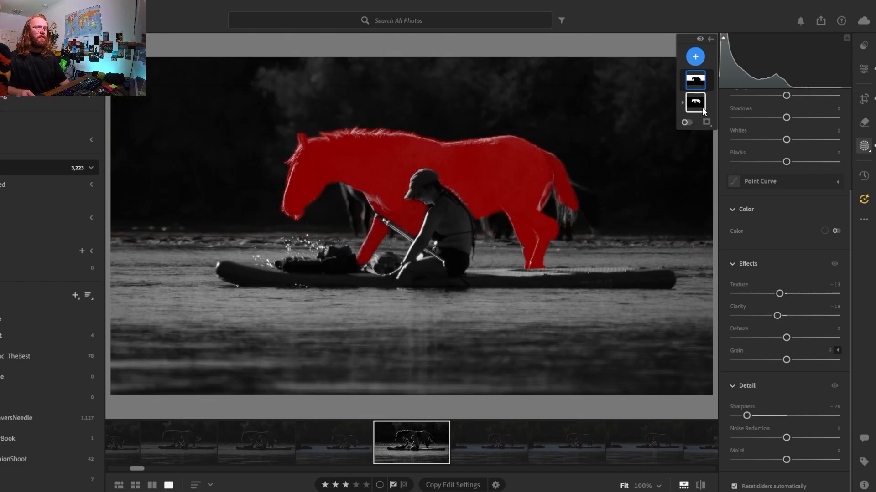
left_click(682, 79)
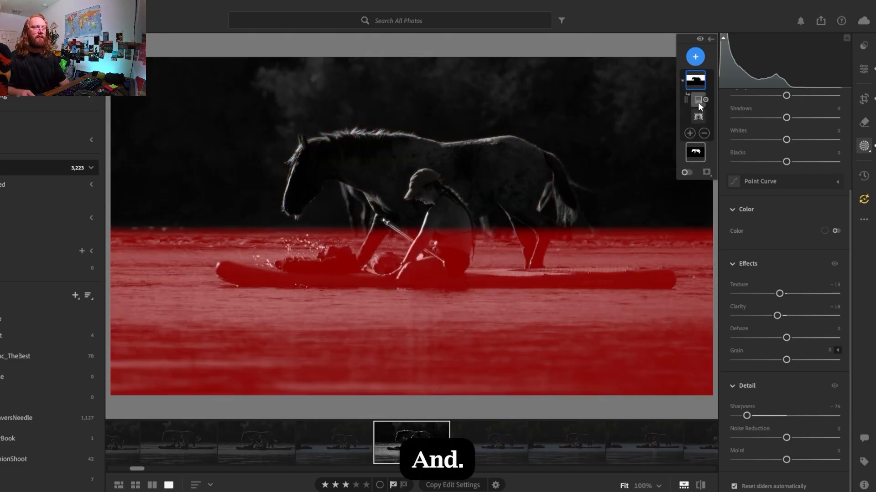
Replace the gradient that subtracts the water from Mask 2 with a softer linear gradient subtracting the area above the waterline
right_click(697, 102)
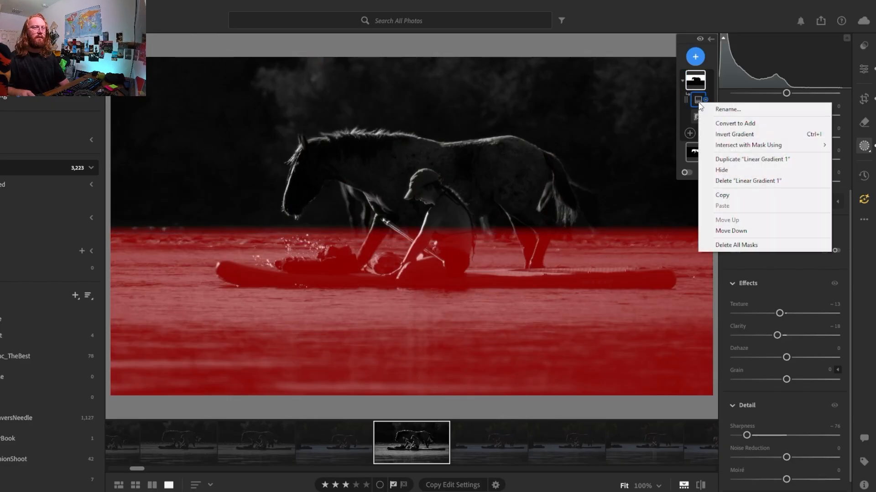
key("Escape")
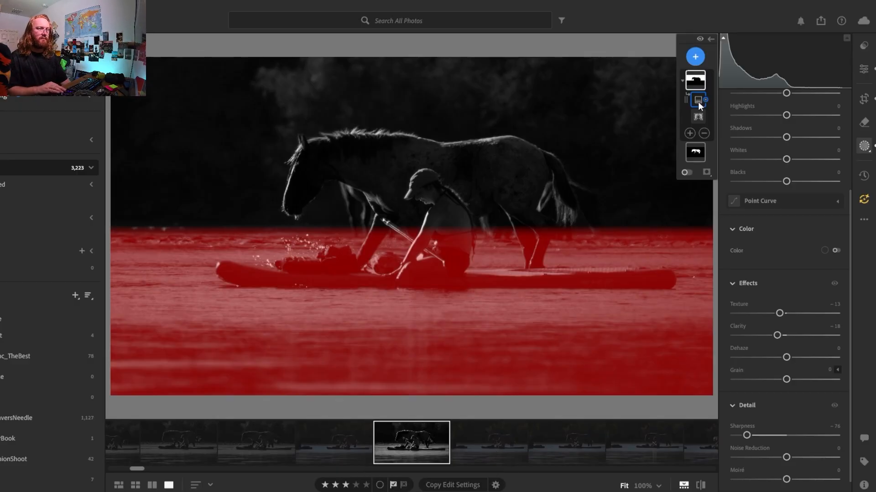
left_click(415, 245)
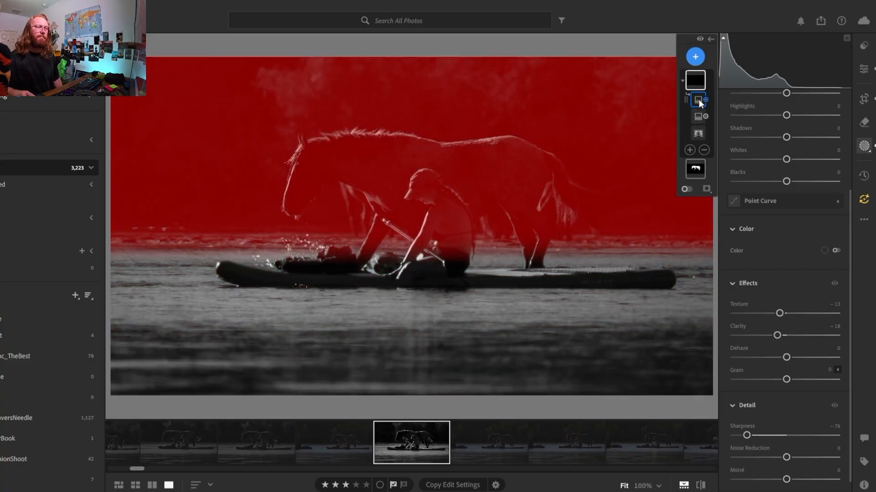
left_click(701, 117)
right_click(701, 117)
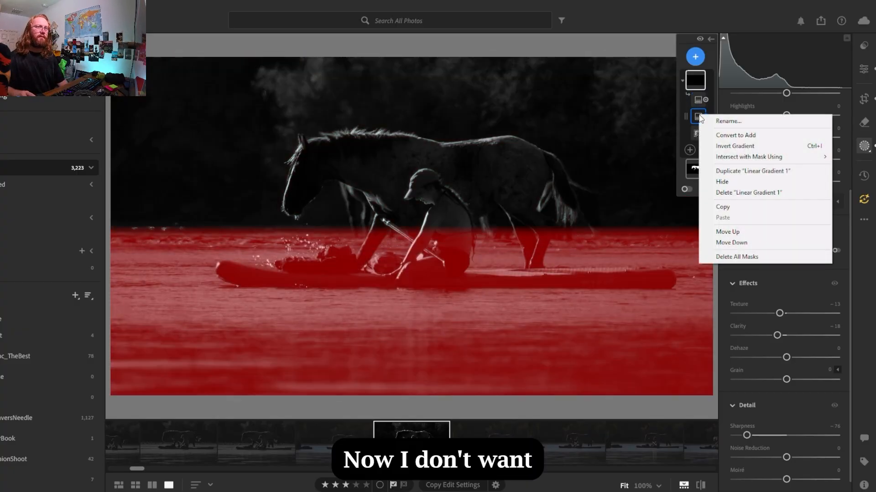
left_click(720, 194)
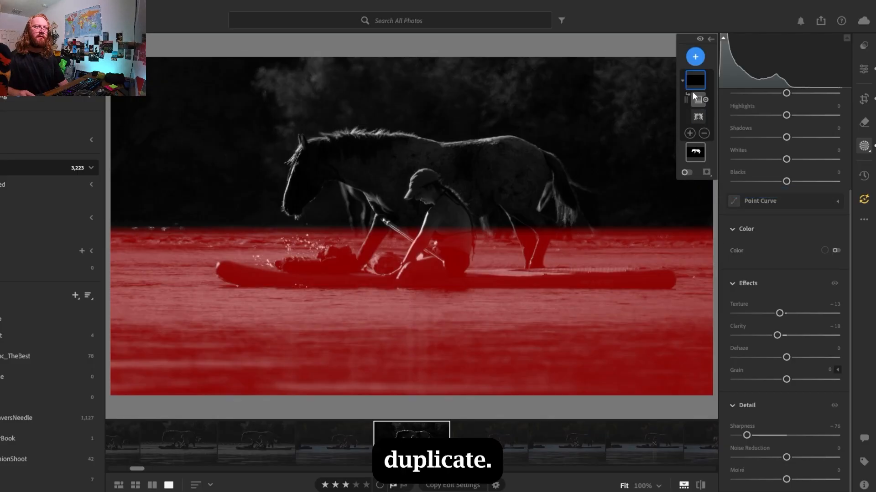
Inspect the coverage of Mask 2's subtracting linear gradient and its background component
left_click(697, 101)
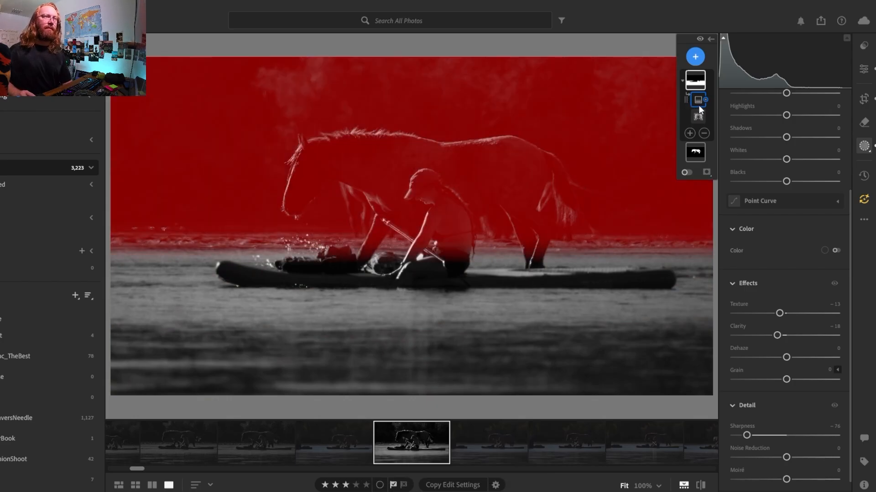
right_click(698, 104)
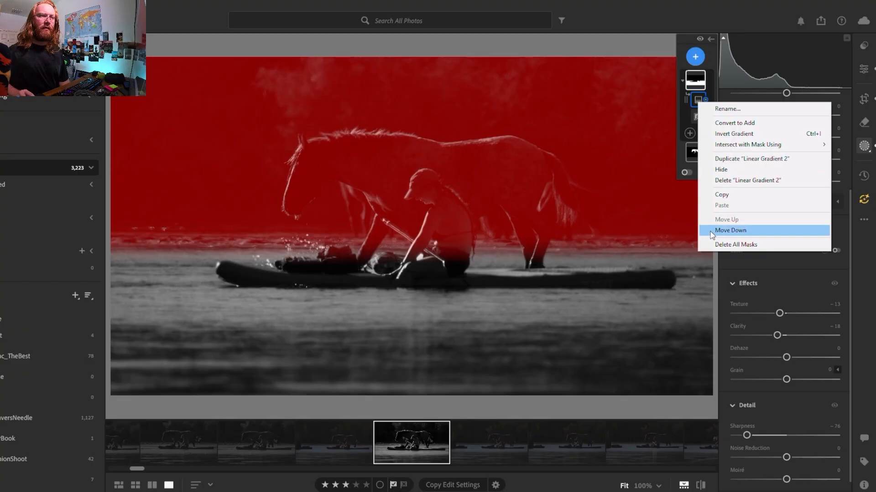
left_click(684, 115)
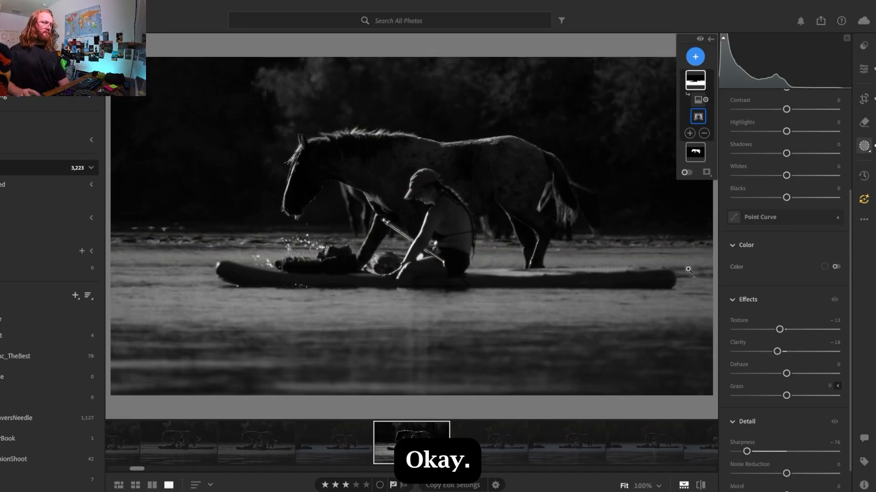
Create a new linear gradient mask that covers the foreground water and fades out below the paddleboard
left_click(699, 58)
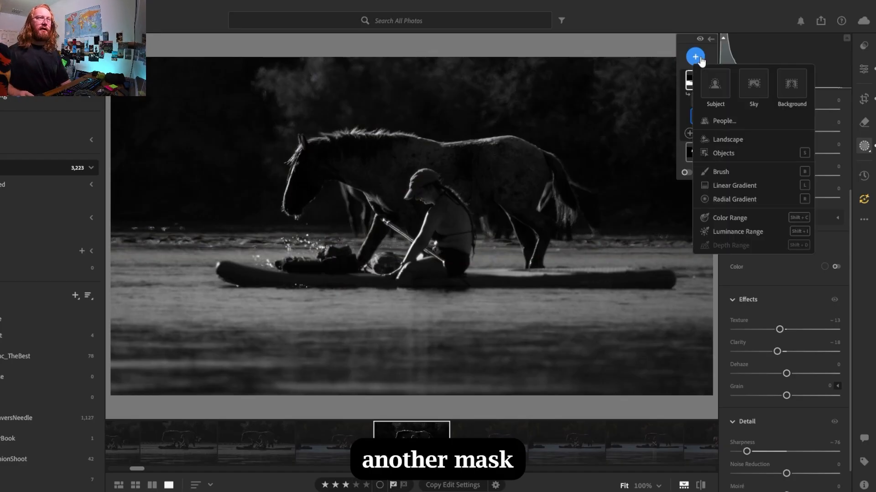
left_click(717, 186)
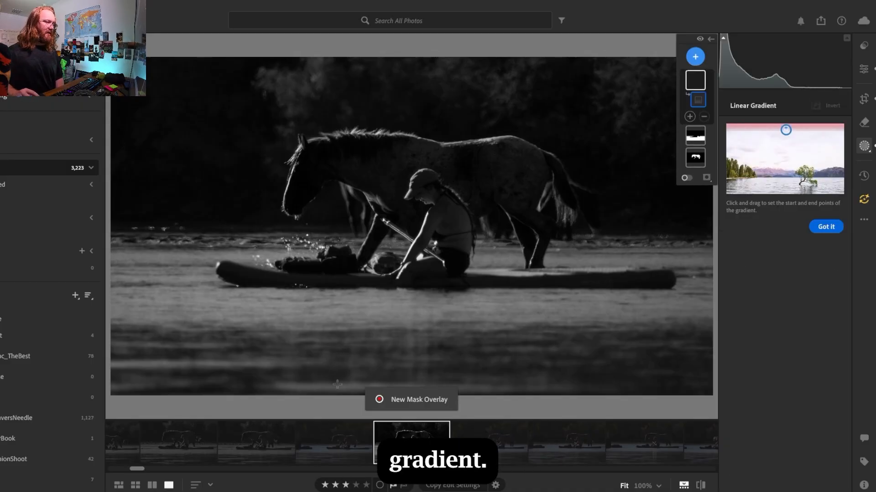
left_click_drag(335, 385, 338, 295)
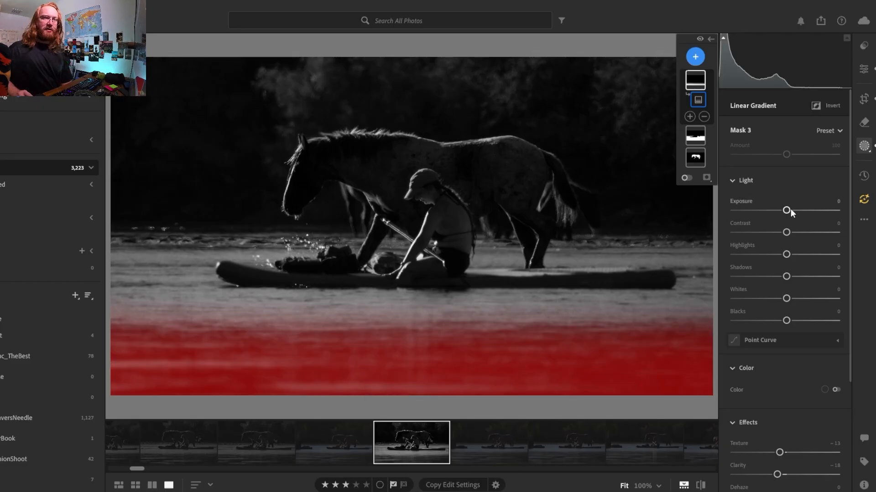
Set the foreground water mask's Exposure to -0.20, Texture to +10 and Clarity to +19
left_click_drag(786, 210, 784, 210)
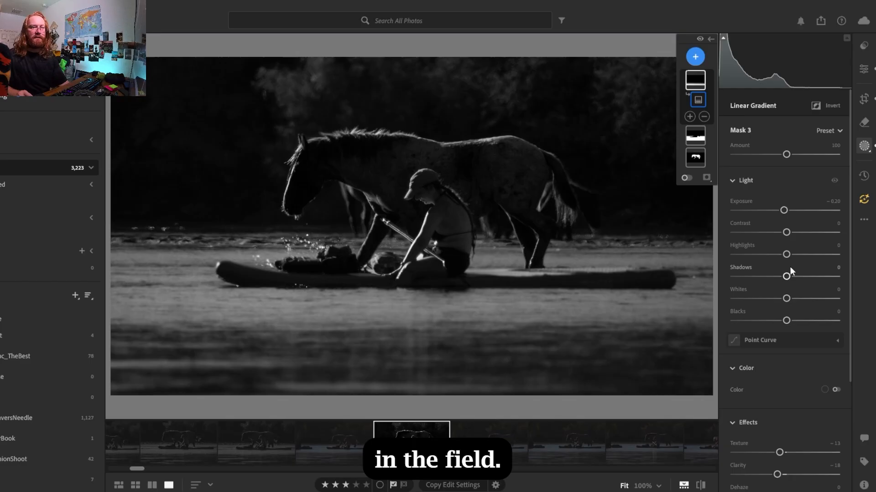
left_click_drag(777, 475, 794, 487)
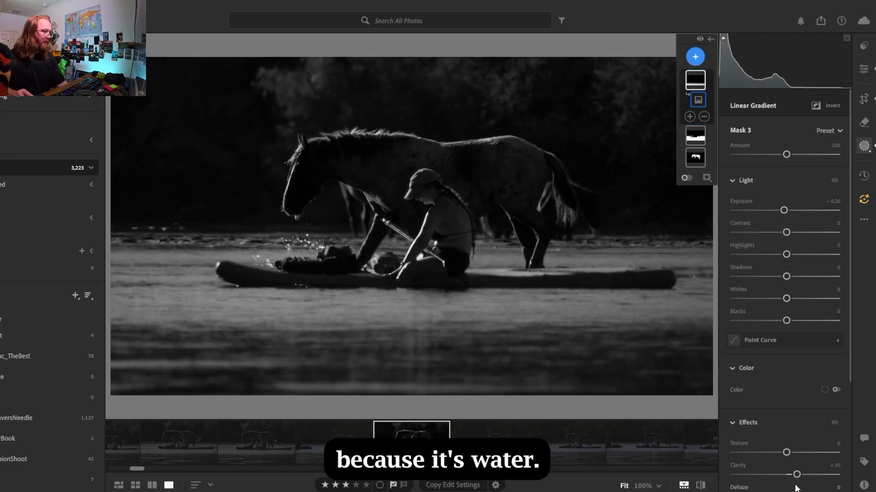
left_click_drag(787, 453, 796, 455)
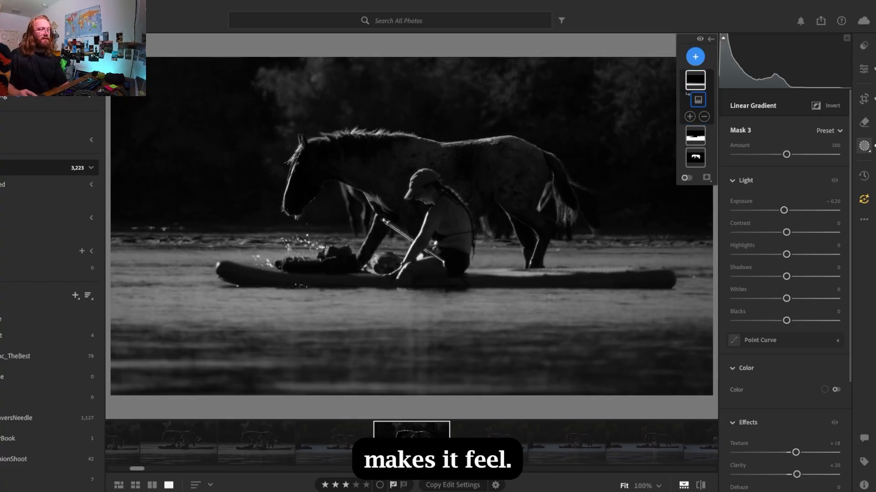
left_click_drag(798, 476, 792, 456)
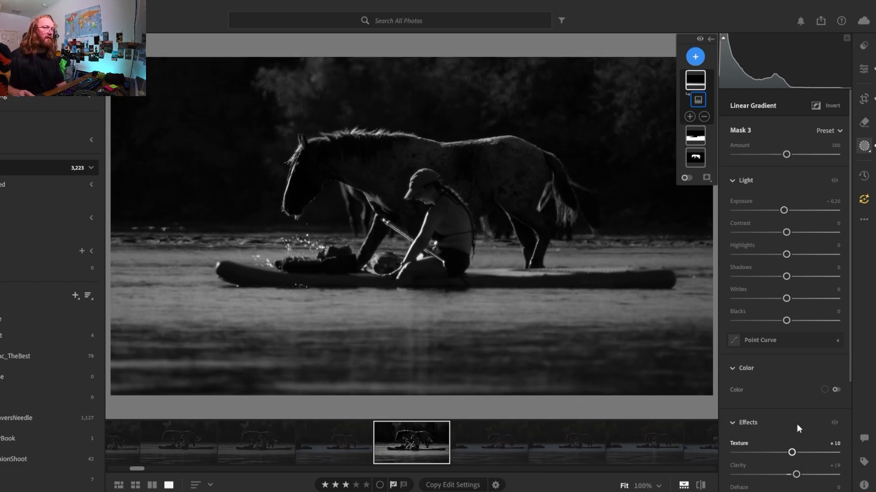
Examine which areas Mask 2 and its subtracting linear gradient cover, comparing them with the horse mask
left_click(692, 135)
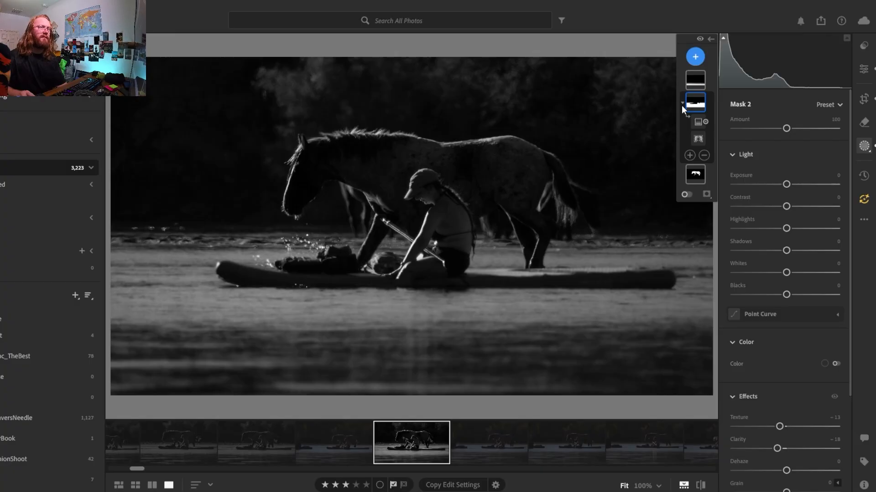
mouse_move(698, 104)
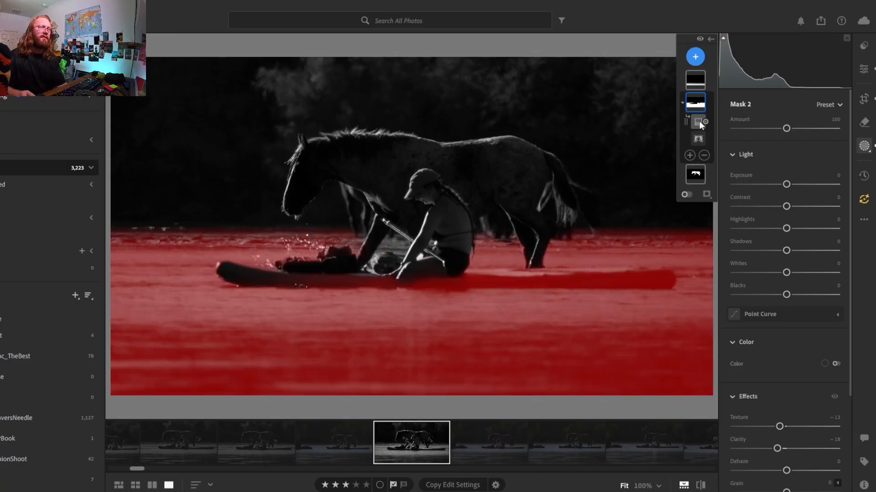
mouse_move(699, 121)
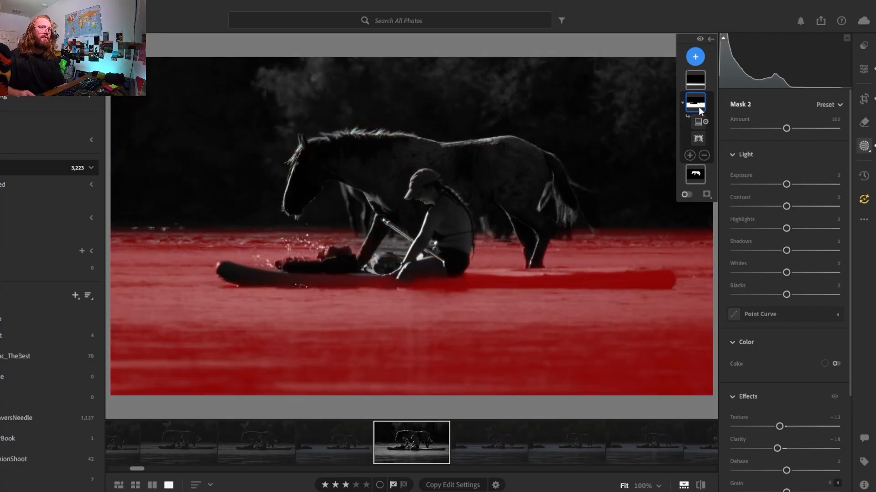
left_click(698, 106)
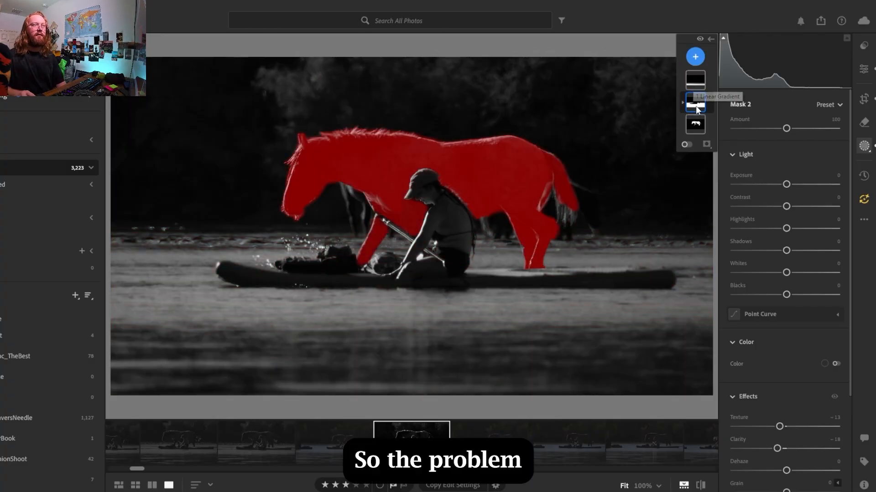
left_click(696, 105)
left_click(699, 122)
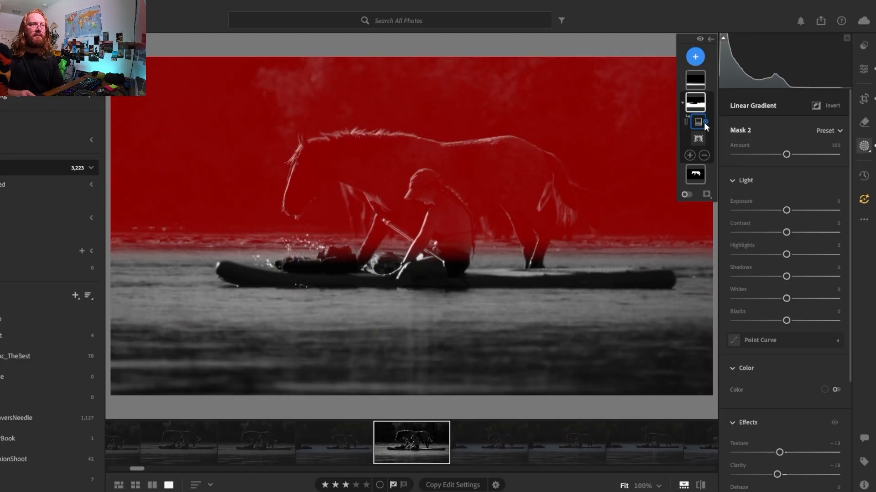
right_click(698, 123)
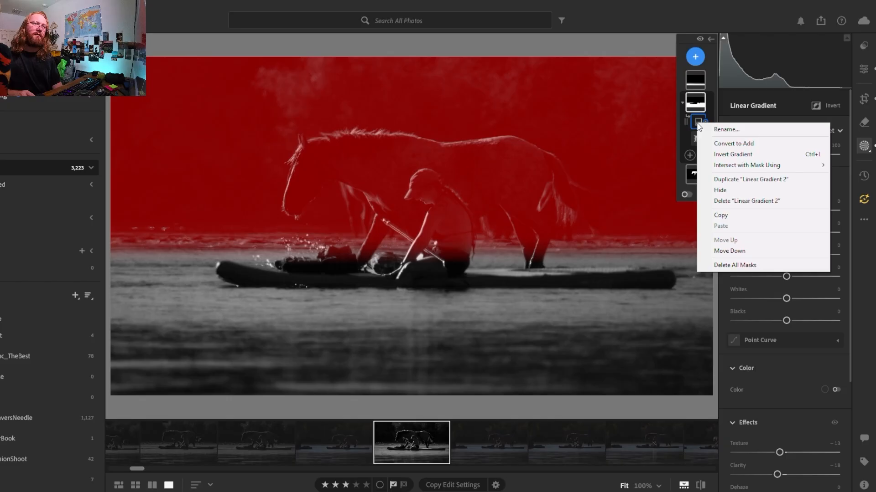
left_click(731, 144)
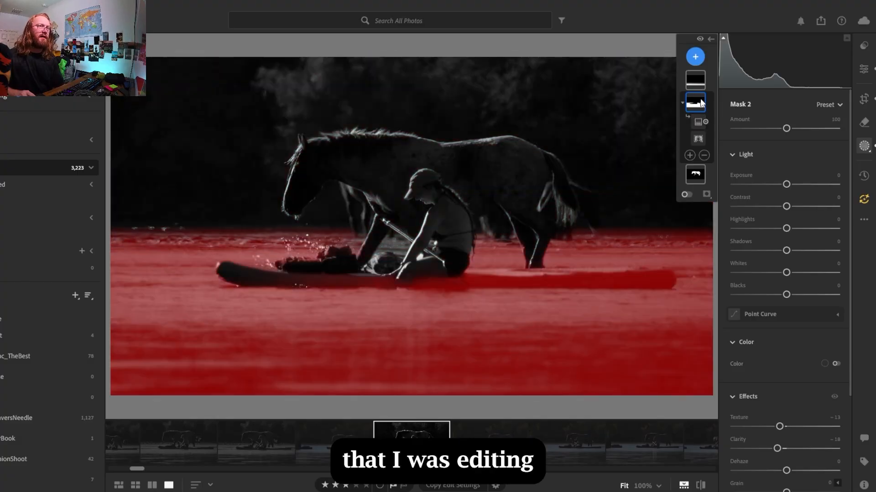
Delete Mask 2 and create a new mask that selects the background
left_click(700, 99)
right_click(701, 102)
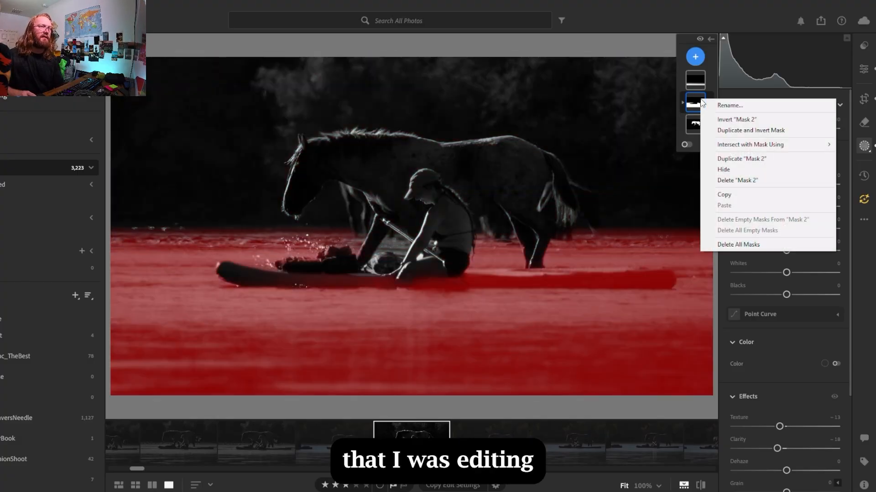
left_click(724, 182)
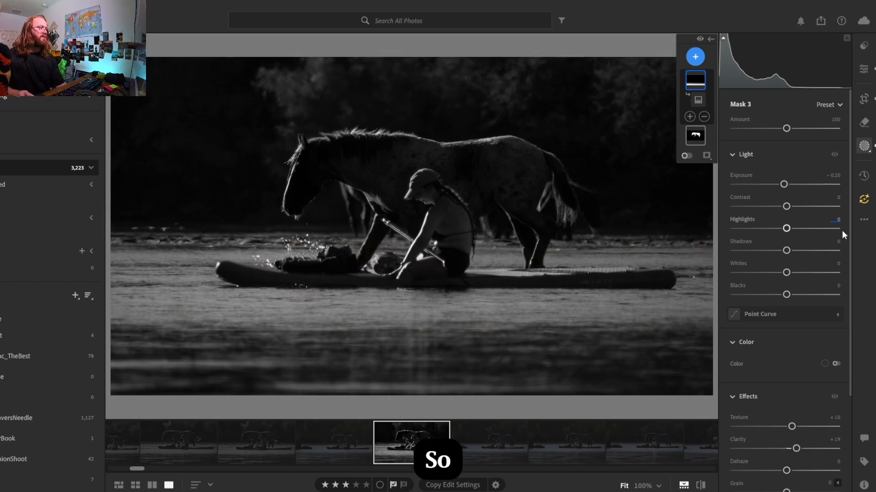
left_click(695, 56)
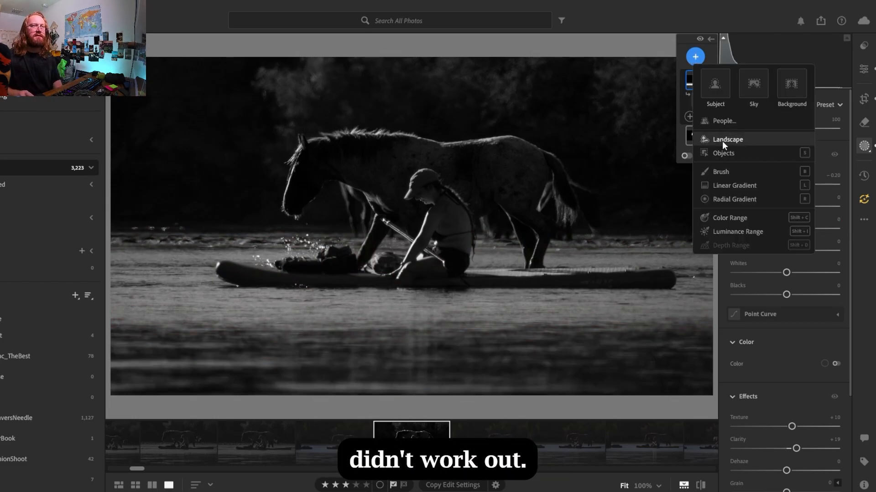
left_click(792, 86)
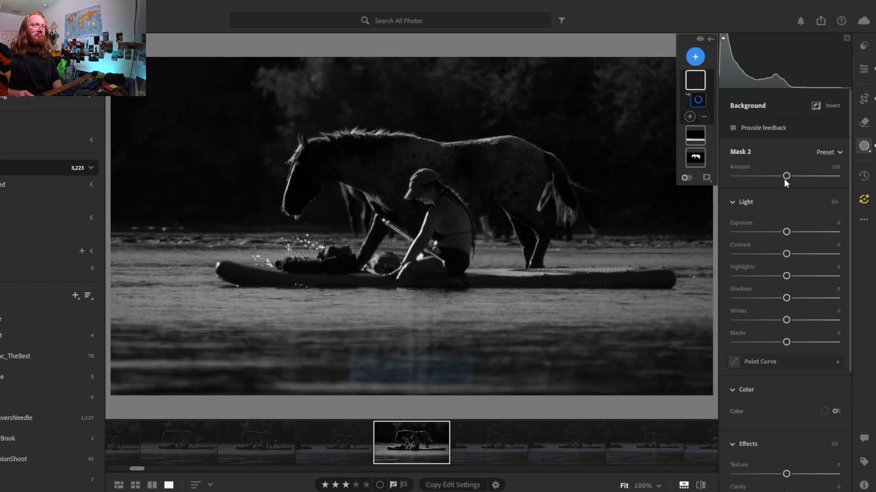
left_click(703, 117)
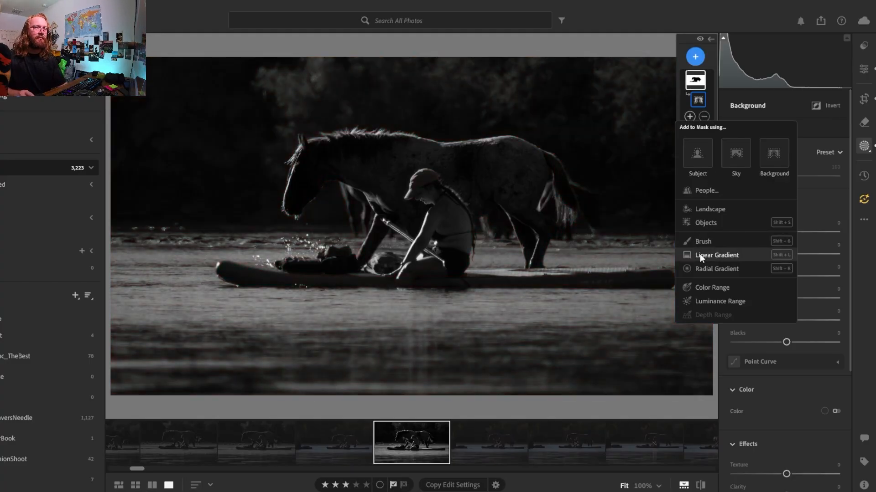
mouse_move(700, 254)
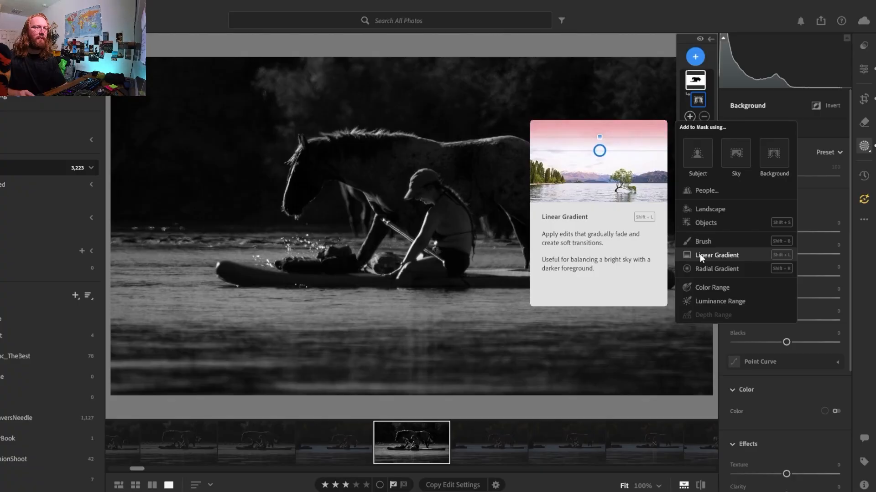
left_click(700, 253)
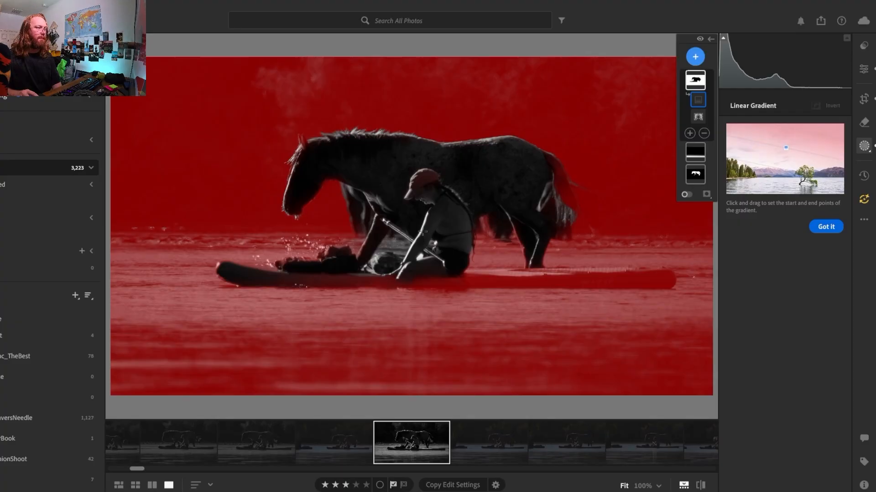
left_click_drag(423, 232, 428, 165)
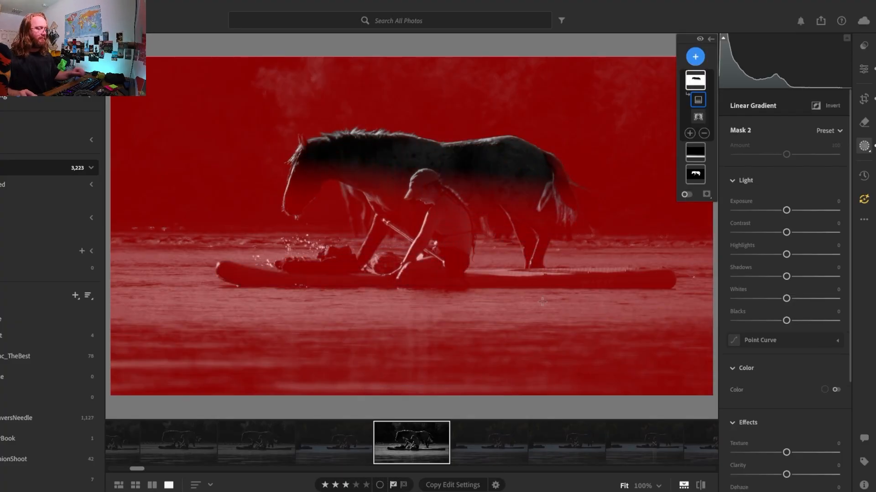
left_click(697, 117)
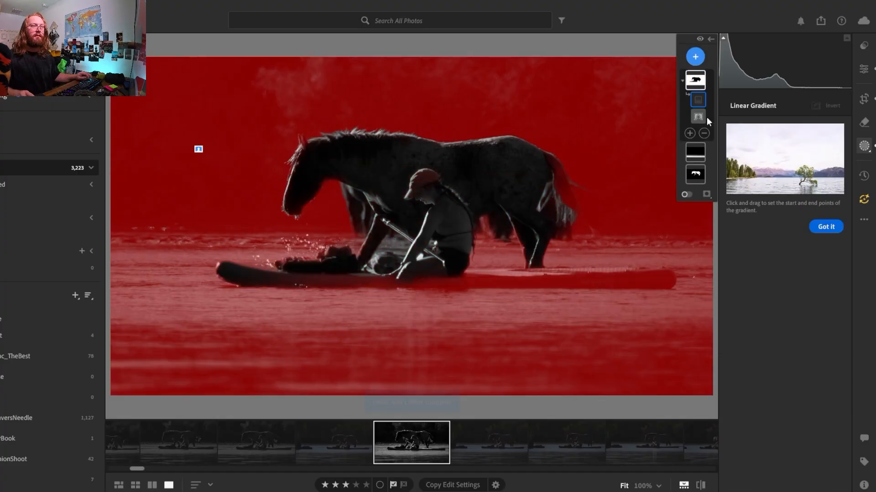
left_click(707, 117)
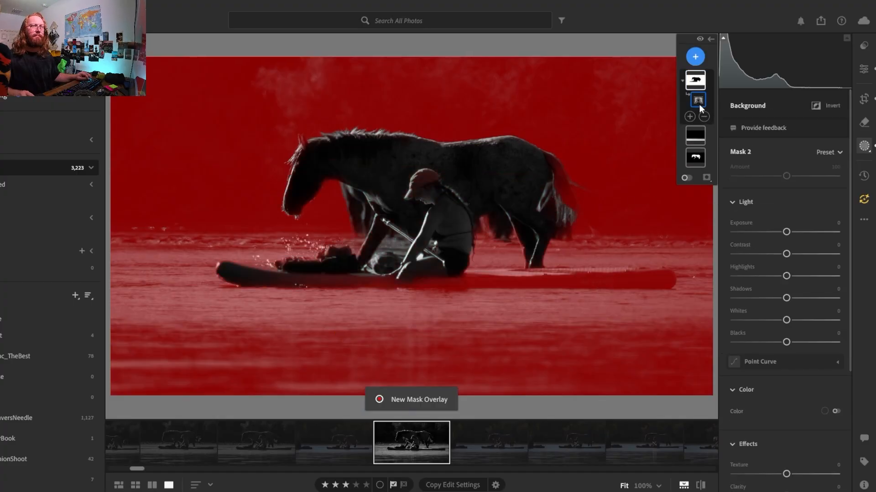
Subtract the water from the new background mask with a linear gradient rising from the foreground and fading at the waterline
left_click(703, 117)
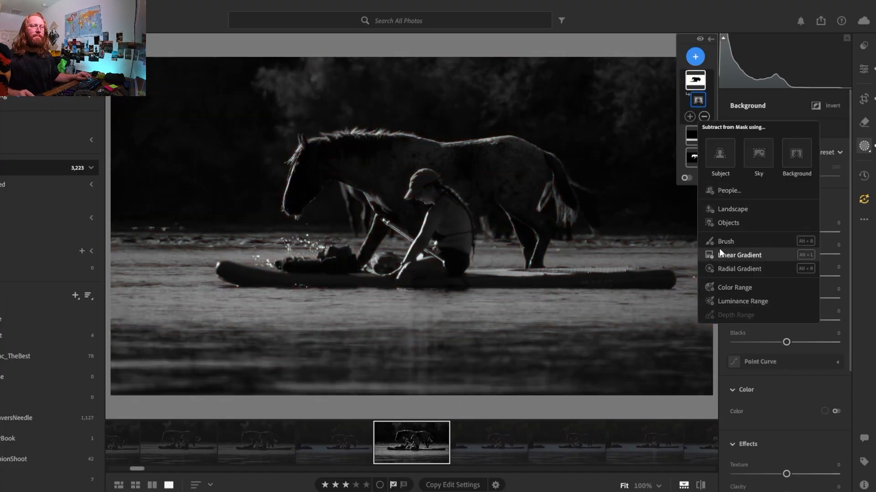
left_click(722, 255)
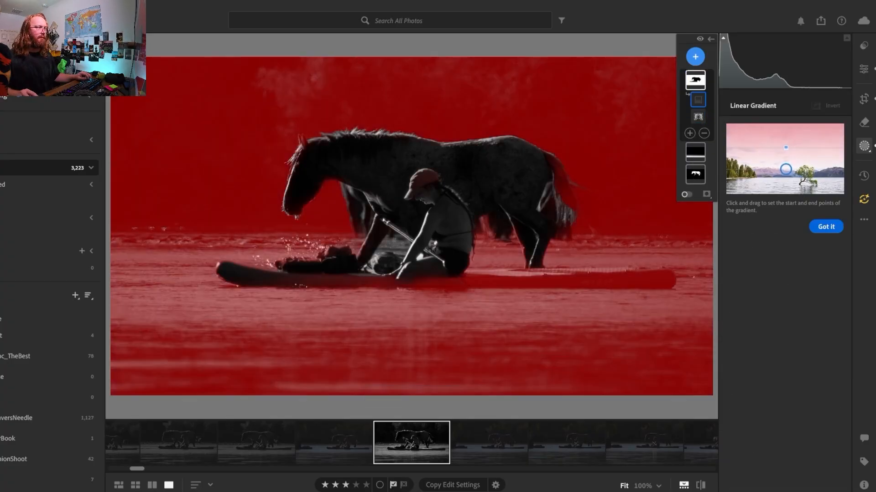
left_click_drag(428, 258, 427, 203)
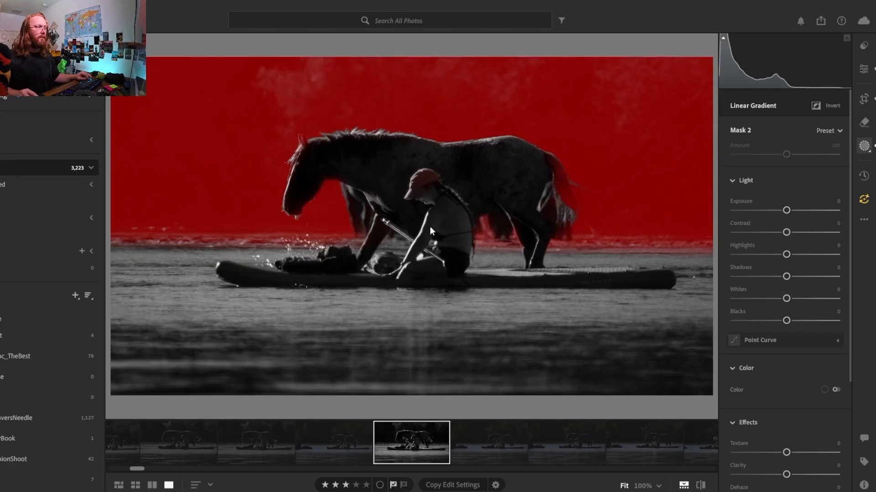
left_click_drag(430, 226, 429, 226)
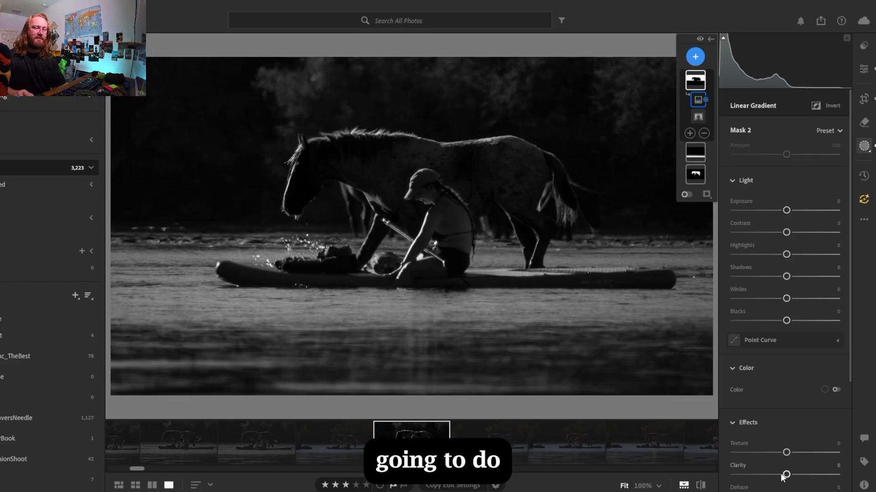
Soften the masked background by setting its Clarity to -40
left_click_drag(782, 475, 765, 475)
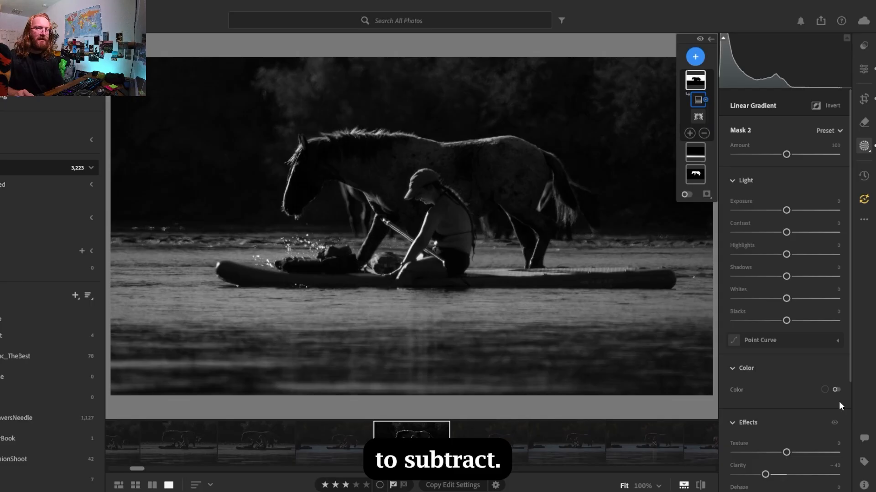
left_click_drag(850, 378, 848, 485)
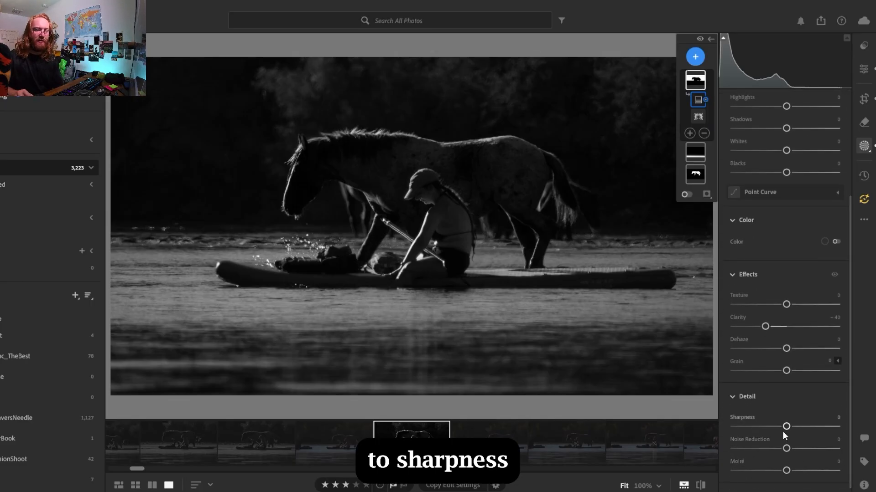
Set the background gradient mask's sharpness to −83 and noise reduction to +12, then select the water mask below it
left_click_drag(785, 427, 740, 436)
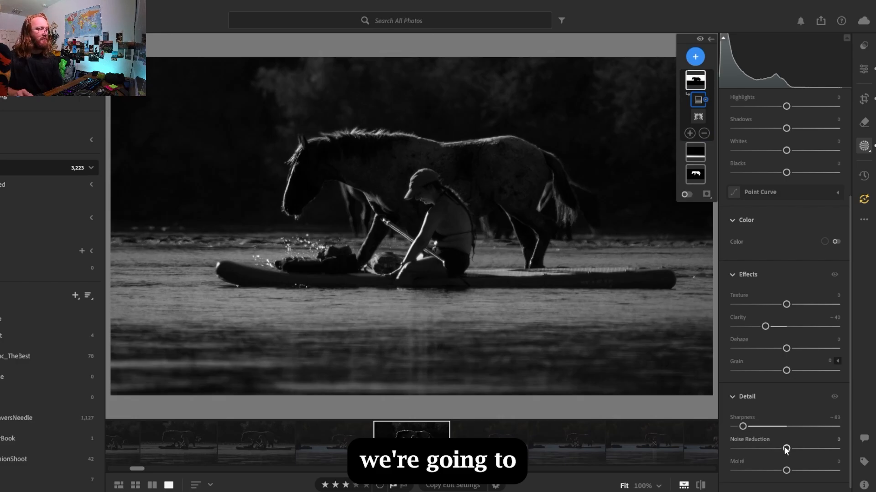
left_click_drag(785, 449, 793, 449)
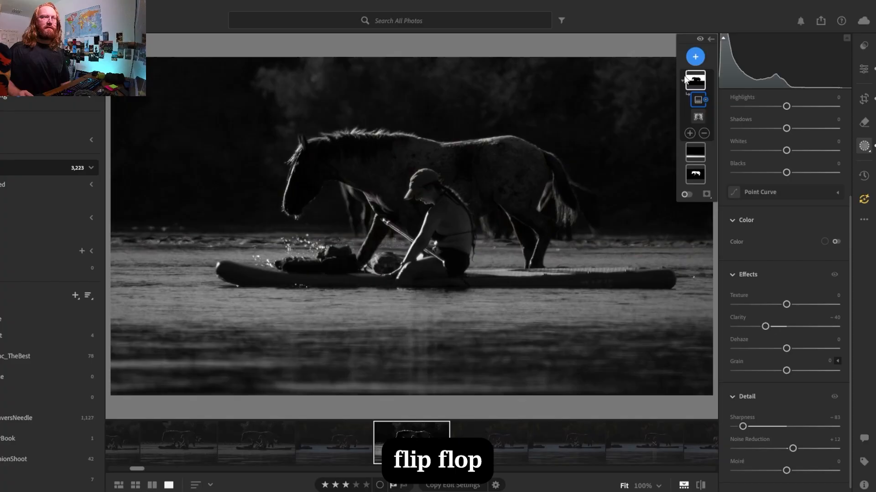
left_click(683, 80)
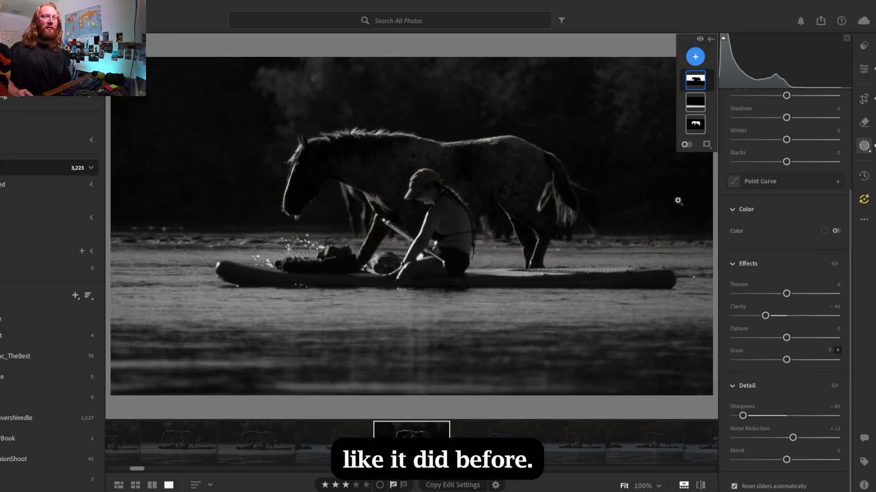
left_click(701, 103)
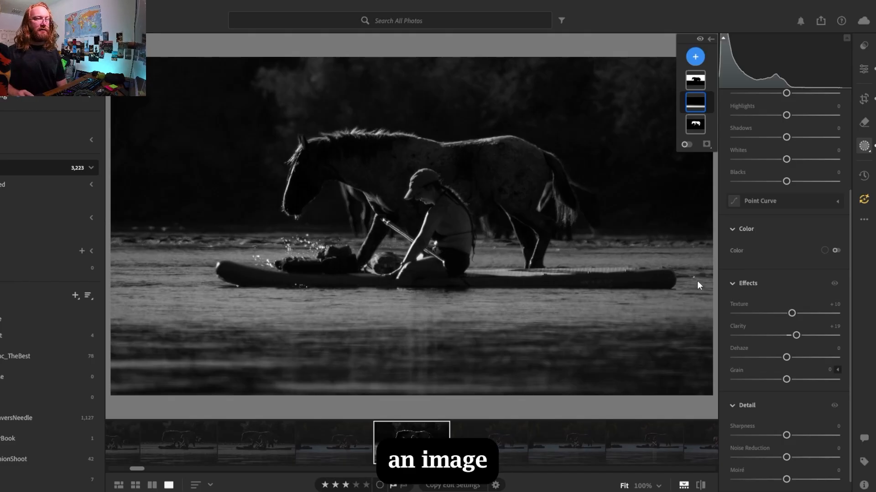
Heal the small bright speck on the water just beyond the rear end of the paddleboard, using a reduced brush size
left_click(863, 122)
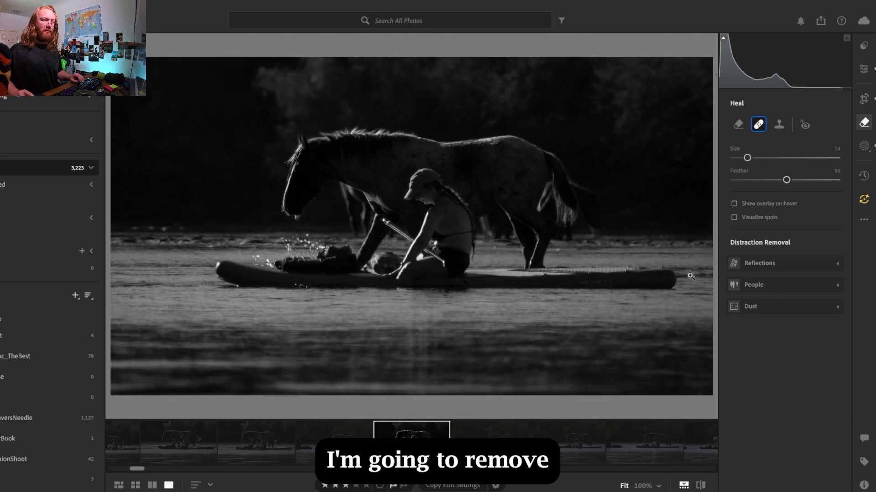
left_click(691, 276)
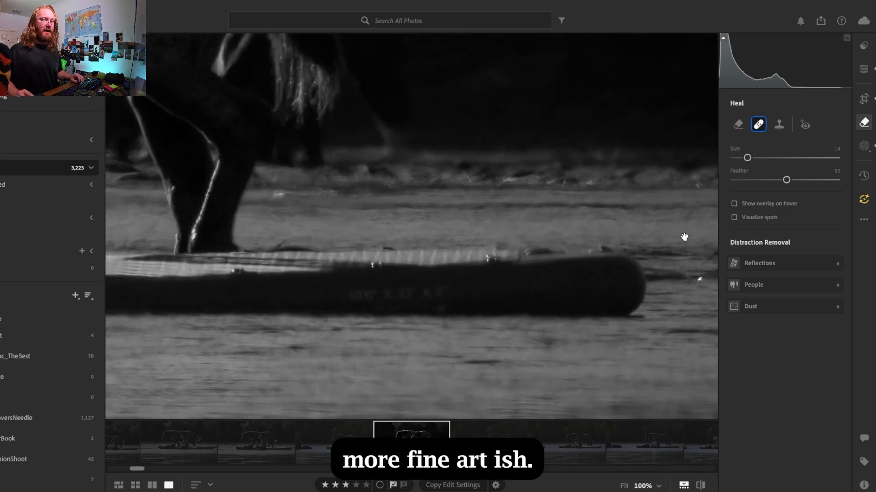
left_click_drag(684, 237, 539, 237)
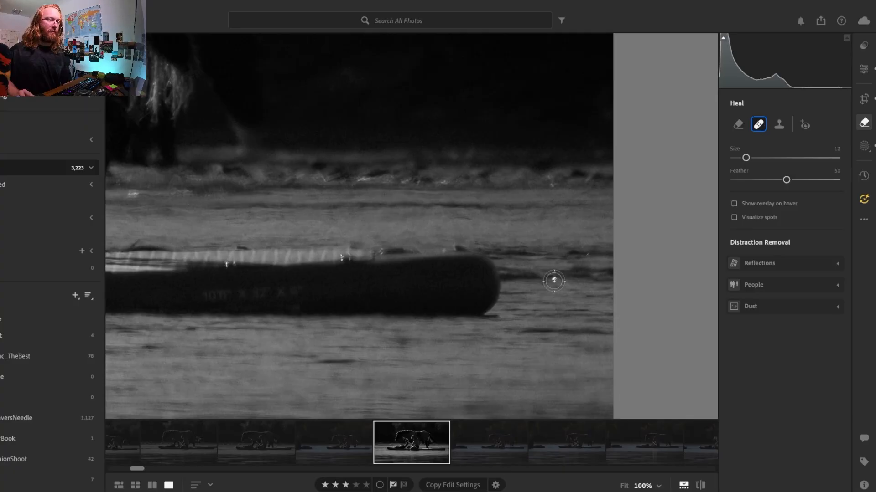
key("bracketleft")
key("bracketleft")
key("bracketleft")
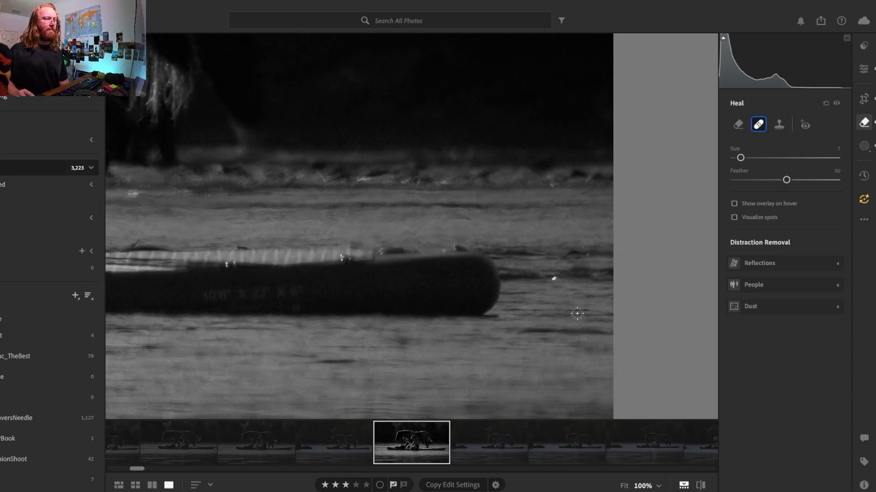
left_click(570, 217)
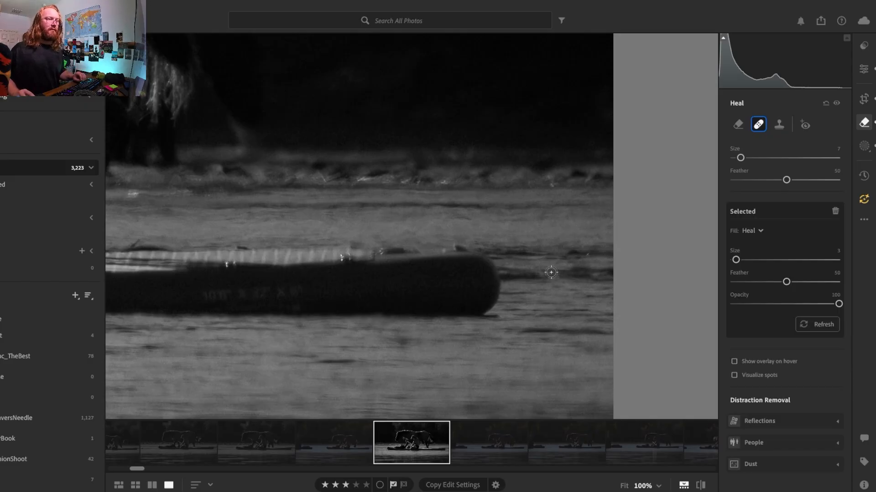
left_click_drag(480, 201, 639, 190)
left_click_drag(335, 223, 756, 153)
left_click_drag(482, 252, 846, 357)
left_click(407, 276)
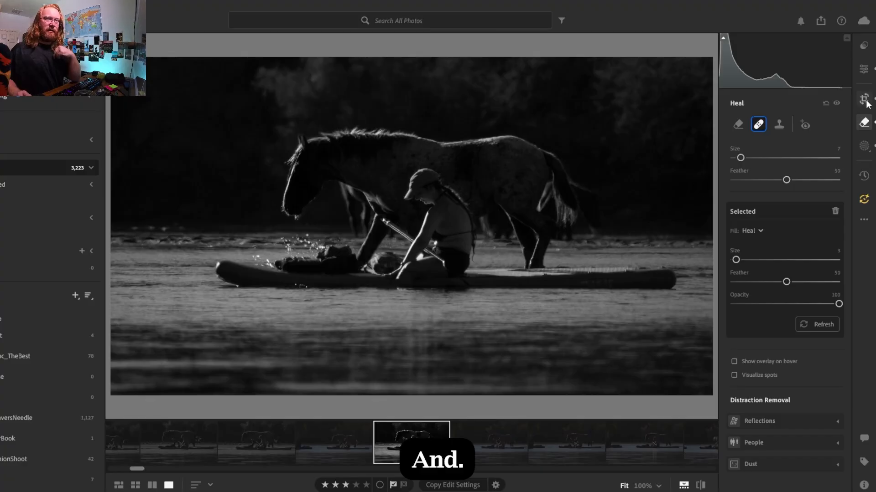
Set the whole photo's highlights to −20 in the global light adjustments
left_click(863, 69)
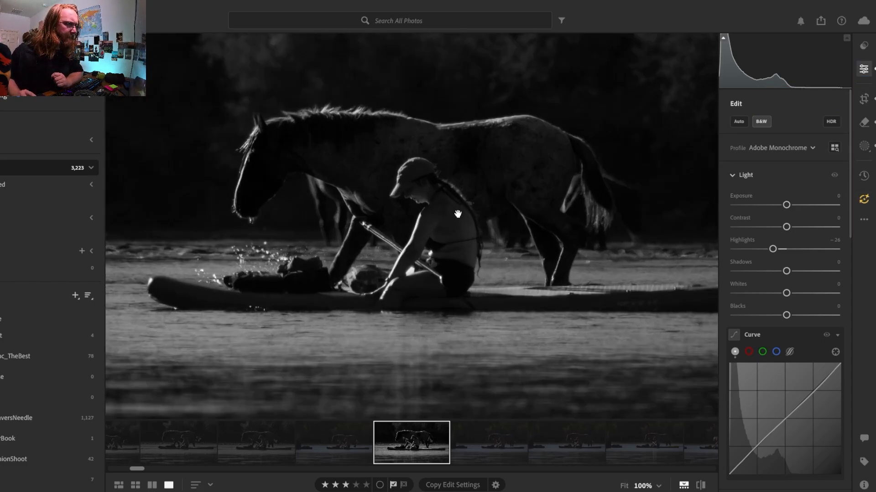
left_click(454, 209)
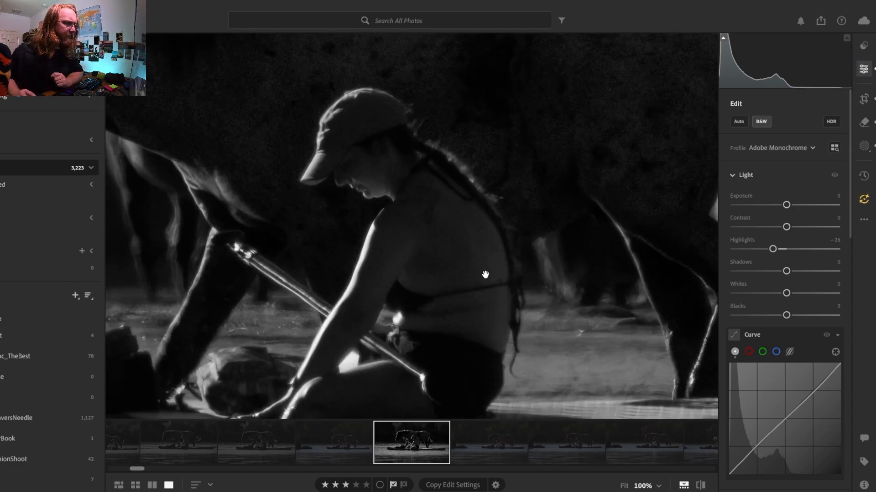
left_click(442, 215)
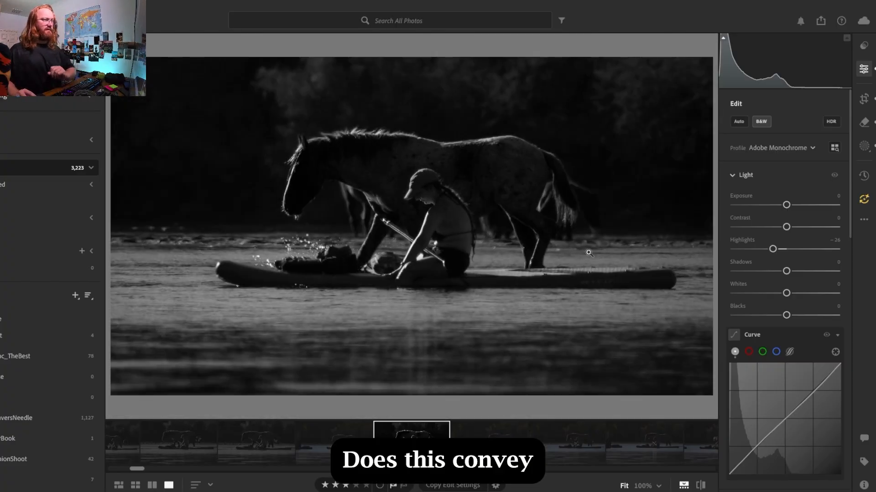
left_click_drag(772, 249, 781, 249)
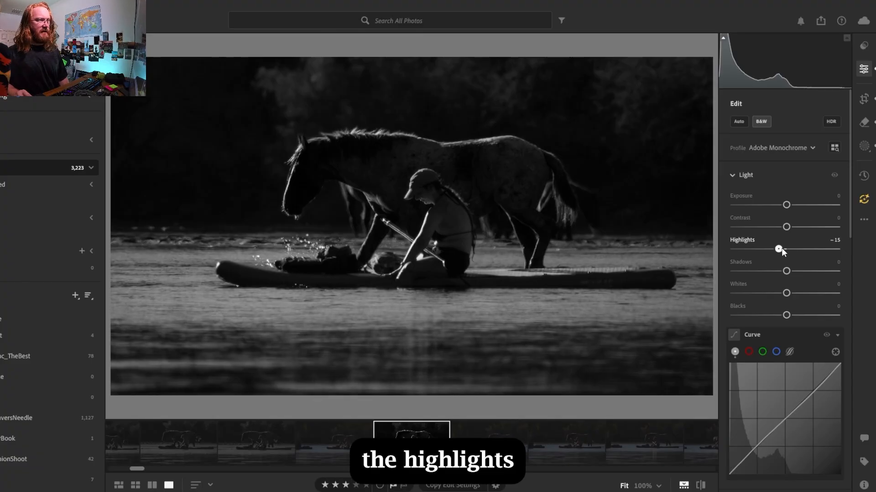
left_click_drag(778, 250, 777, 250)
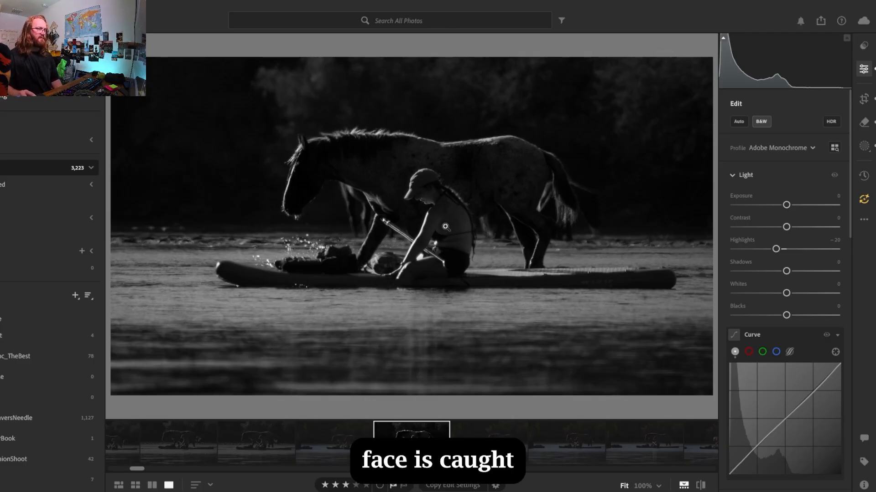
Add a brush mask over the rapids behind the rear end of the paddleboard and set its sharpness to −23
left_click(693, 247)
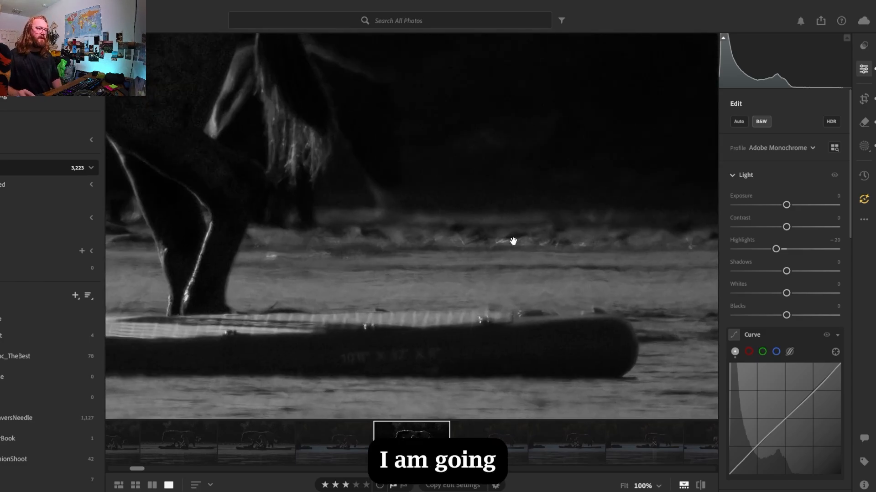
left_click(865, 149)
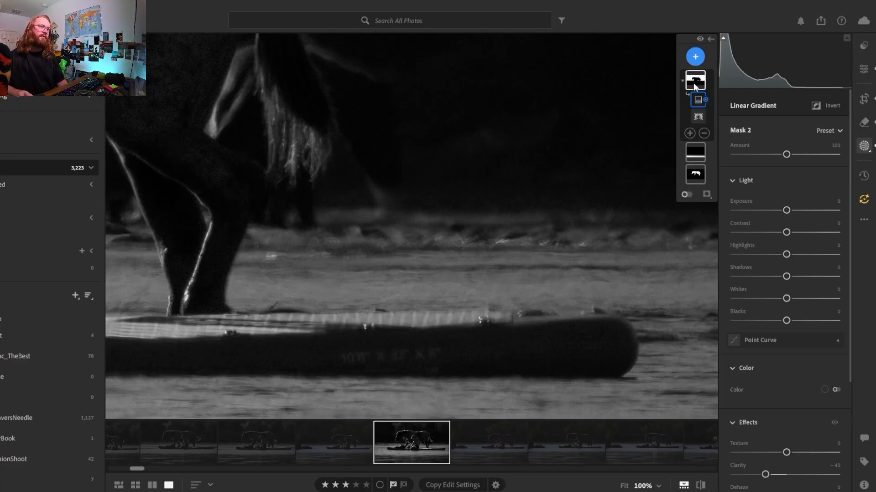
left_click(696, 52)
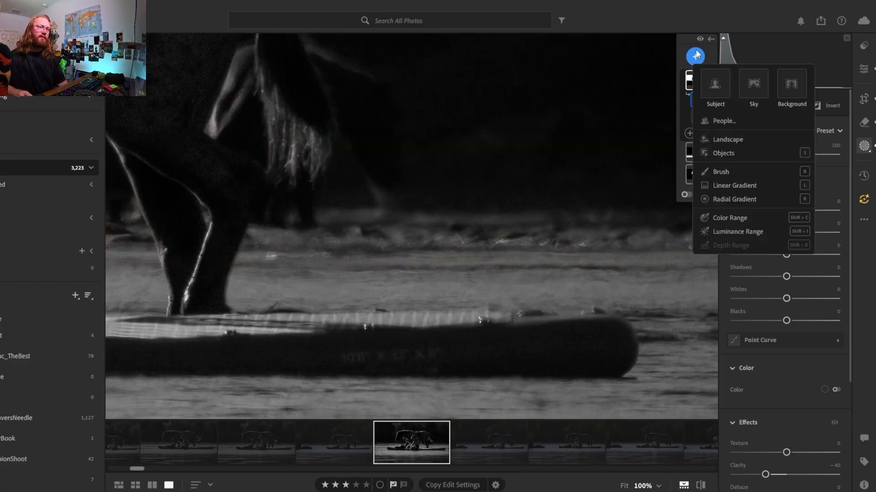
left_click(715, 171)
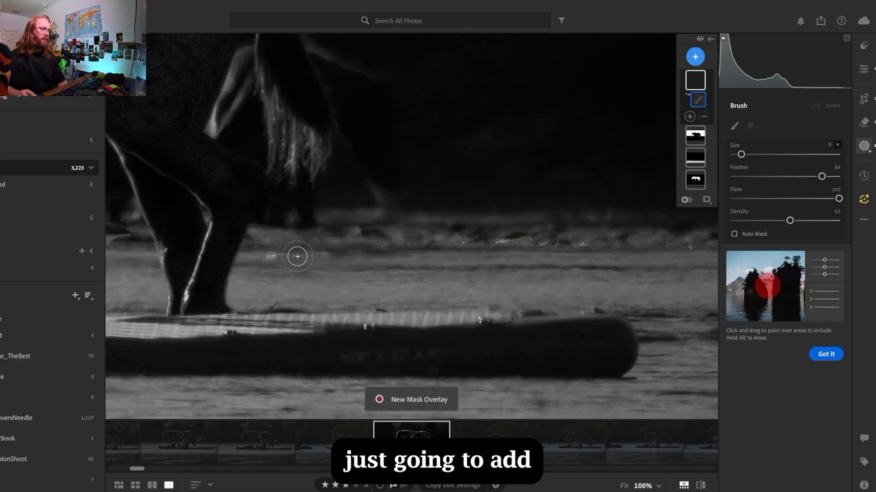
mouse_move(270, 253)
left_mouse_down()
mouse_move(465, 242)
mouse_move(700, 244)
left_mouse_up()
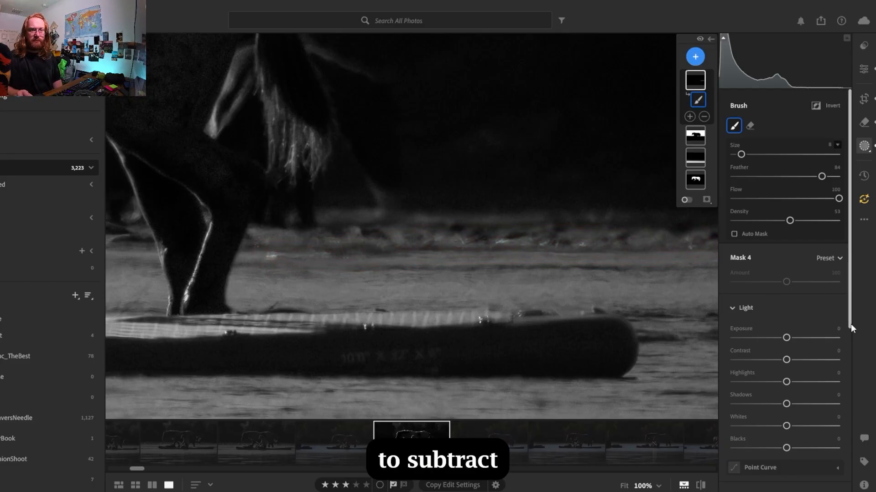
left_click_drag(850, 324, 855, 429)
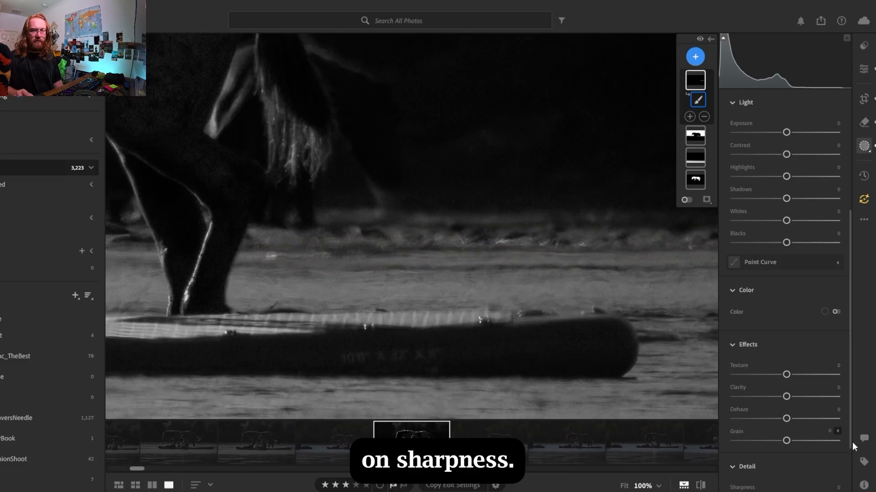
left_click_drag(849, 433, 851, 459)
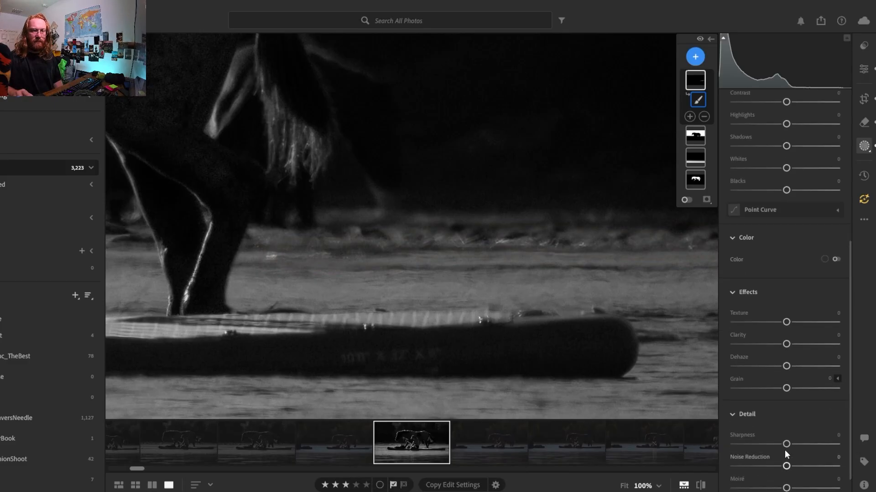
left_click_drag(787, 447, 771, 450)
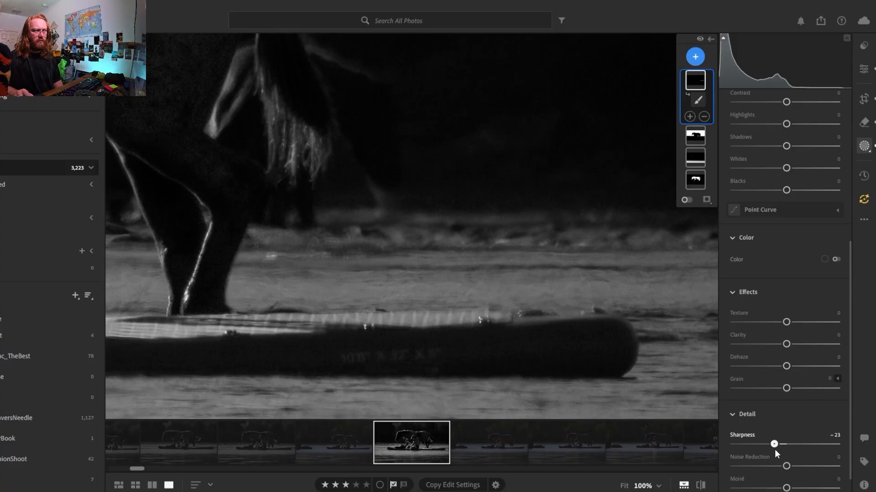
key("b")
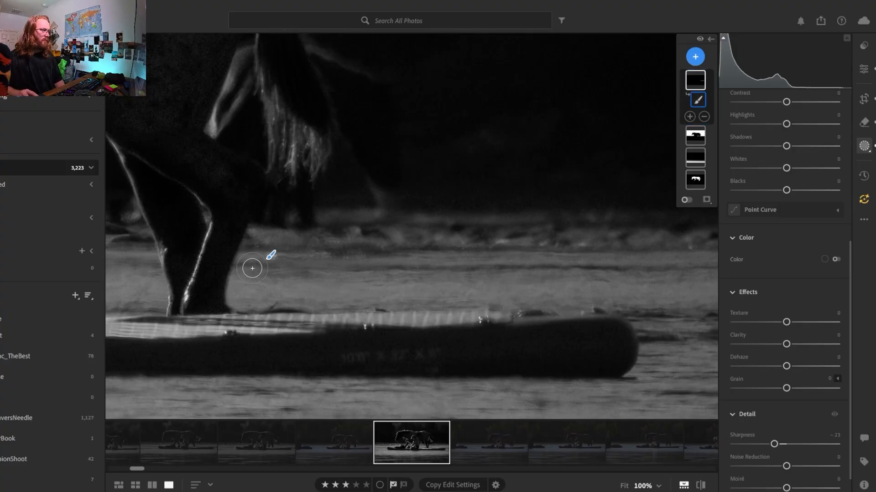
left_click(693, 84)
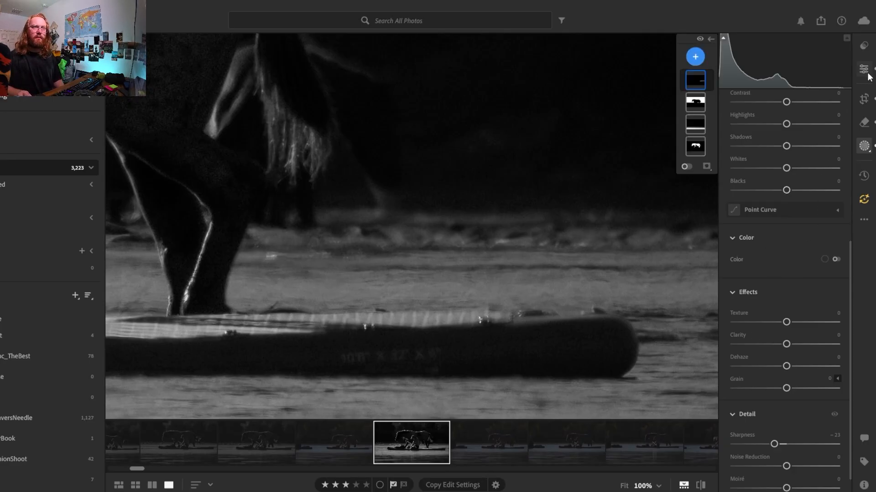
Extend the brush mask over the rapids beyond the front end of the paddleboard
key("z")
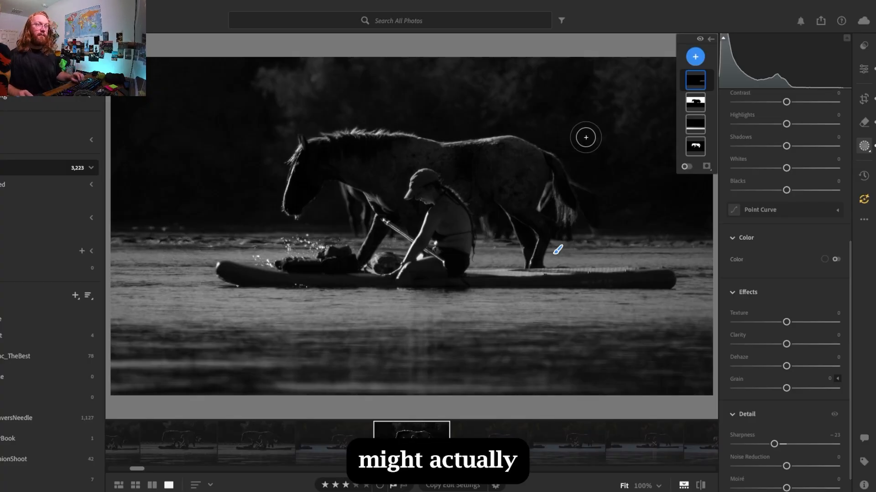
left_click(186, 248)
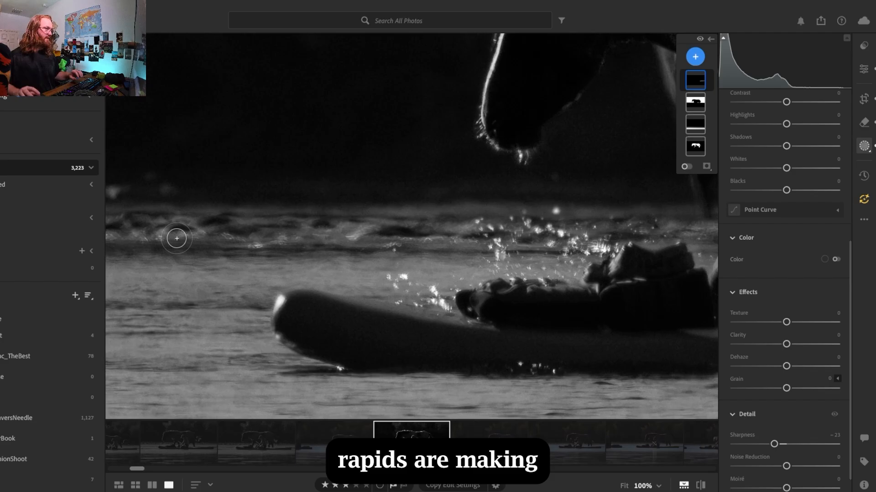
left_click_drag(177, 238, 236, 242)
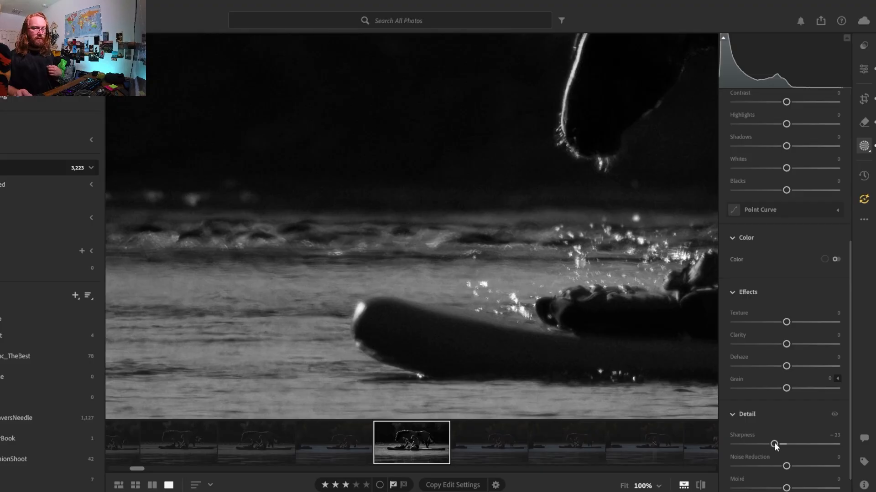
Set the brush mask's sharpness to −73, touch up the painted rapids and check the coverage with the mask overlay
left_click_drag(774, 444, 725, 453)
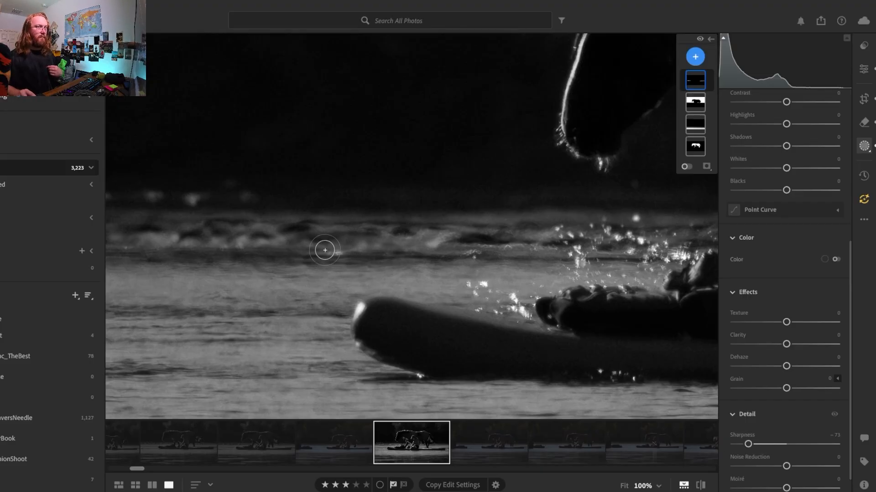
left_click_drag(334, 250, 306, 250)
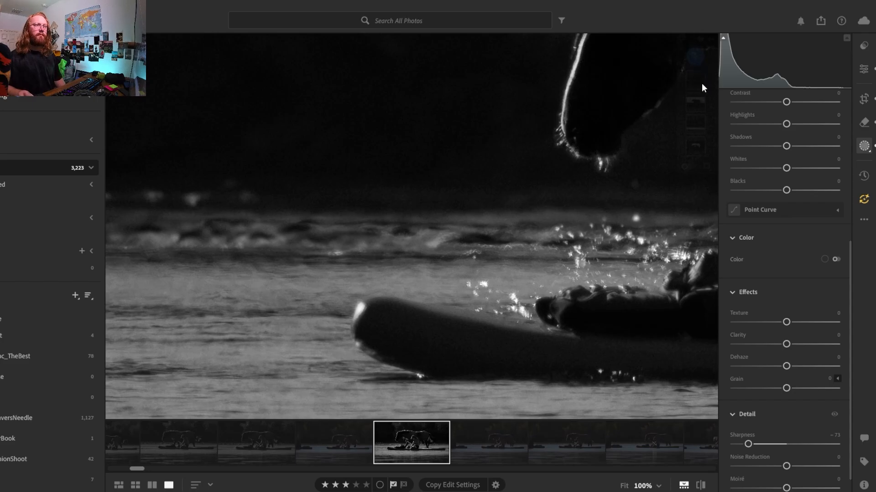
mouse_move(691, 96)
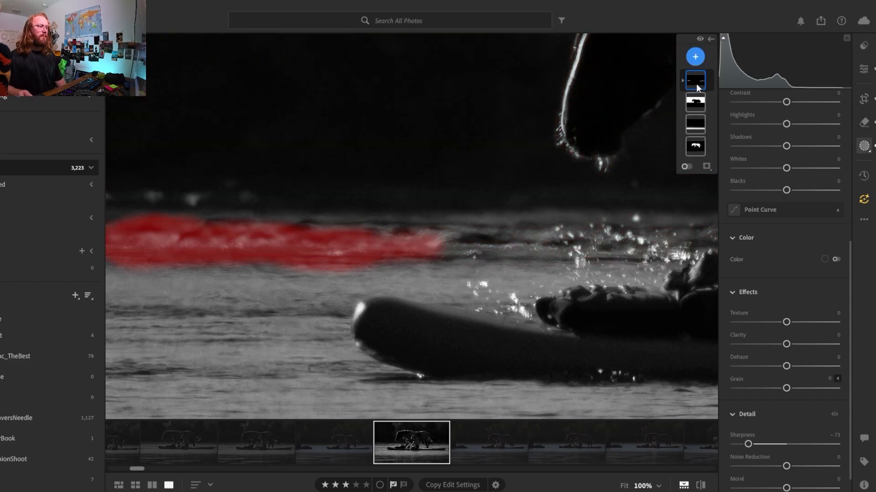
mouse_move(116, 244)
left_mouse_down()
mouse_move(529, 232)
mouse_move(131, 231)
mouse_move(484, 211)
mouse_move(137, 205)
mouse_move(133, 352)
left_mouse_up()
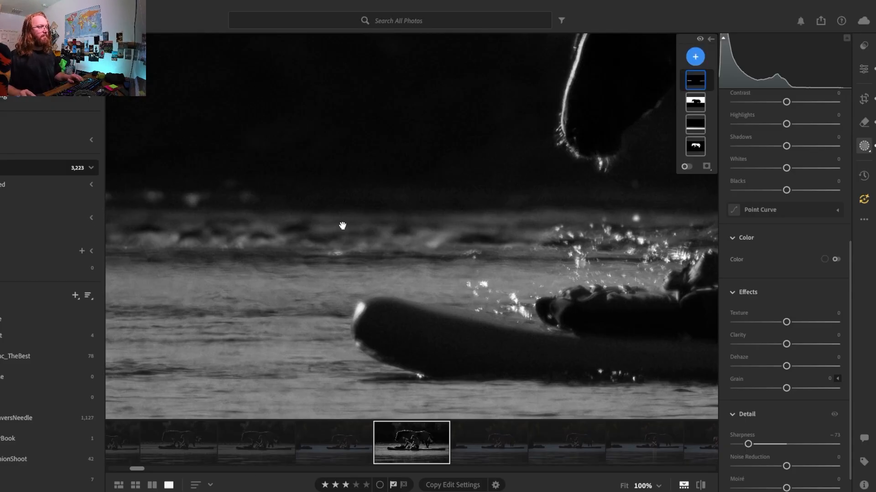
Paint the brush mask over the rapids between the woman's back and the horse's hind legs
key("z")
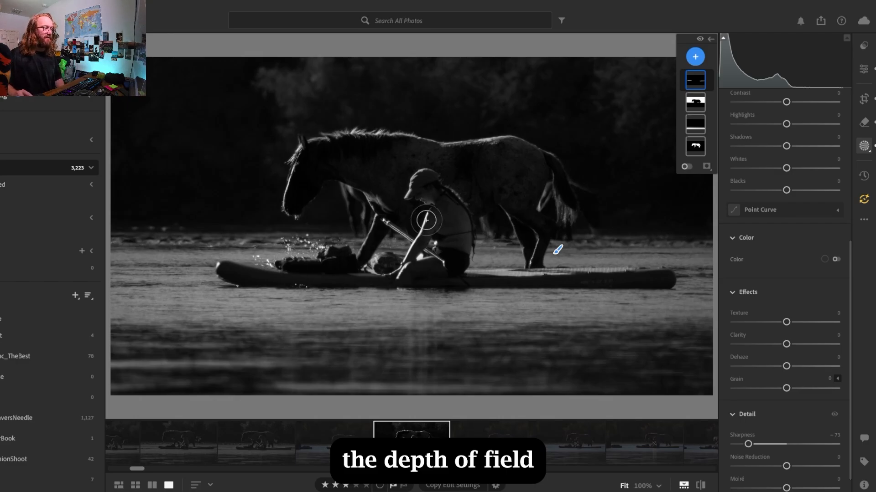
left_click(494, 245)
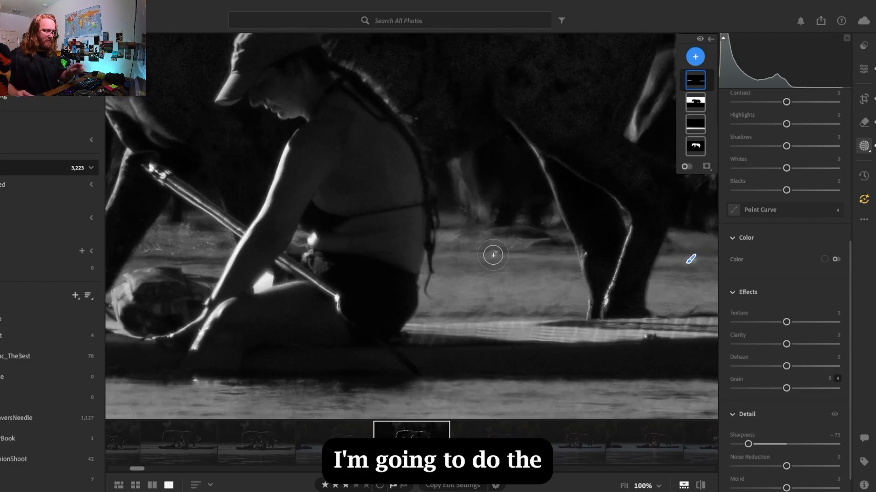
left_click_drag(501, 250, 498, 251)
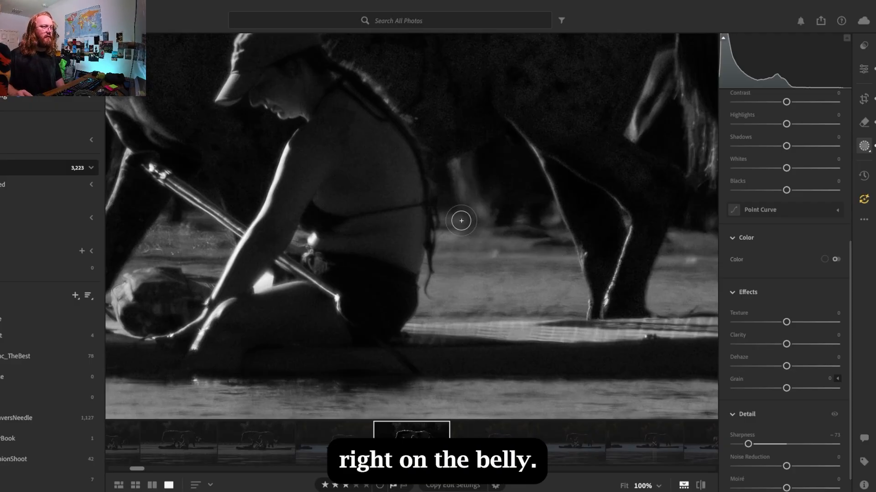
Extend the brush mask over the rapids between the horse's front leg and the woman's arm, and over those behind the bags
left_click(491, 201)
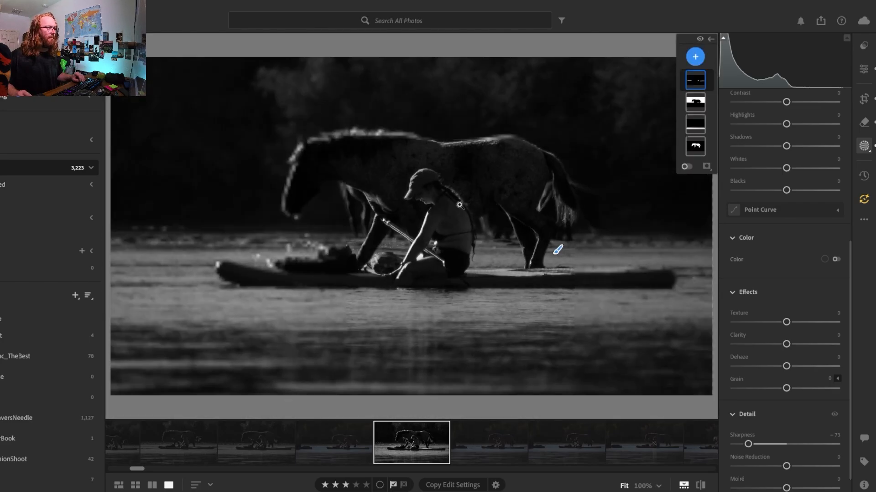
left_click(397, 245)
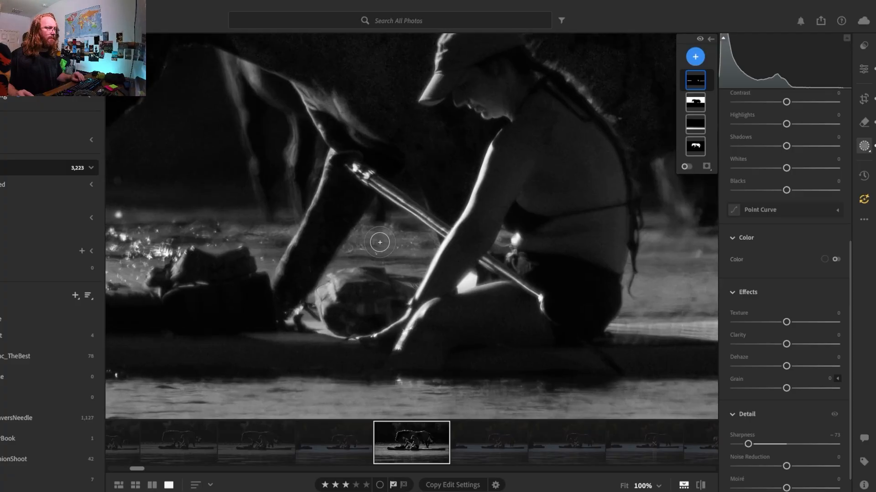
mouse_move(371, 244)
left_mouse_down()
mouse_move(363, 246)
mouse_move(399, 243)
left_mouse_up()
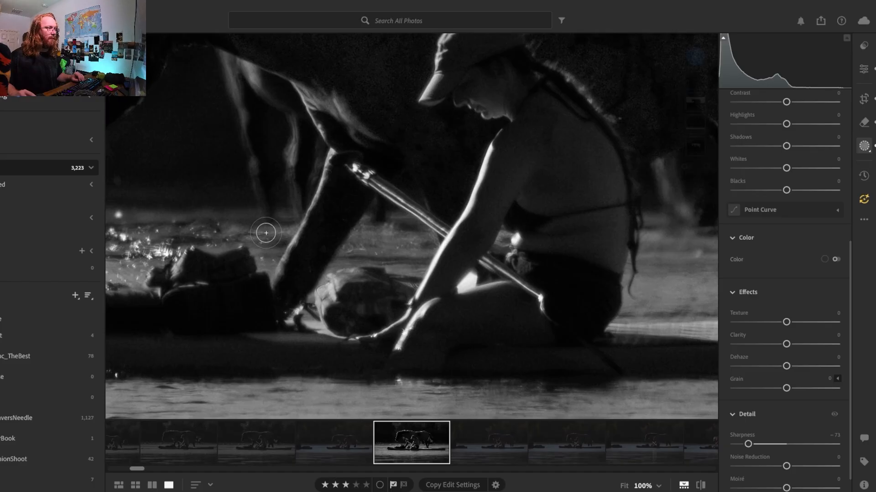
mouse_move(284, 228)
left_mouse_down()
mouse_move(290, 157)
mouse_move(236, 136)
mouse_move(254, 223)
mouse_move(135, 208)
left_mouse_up()
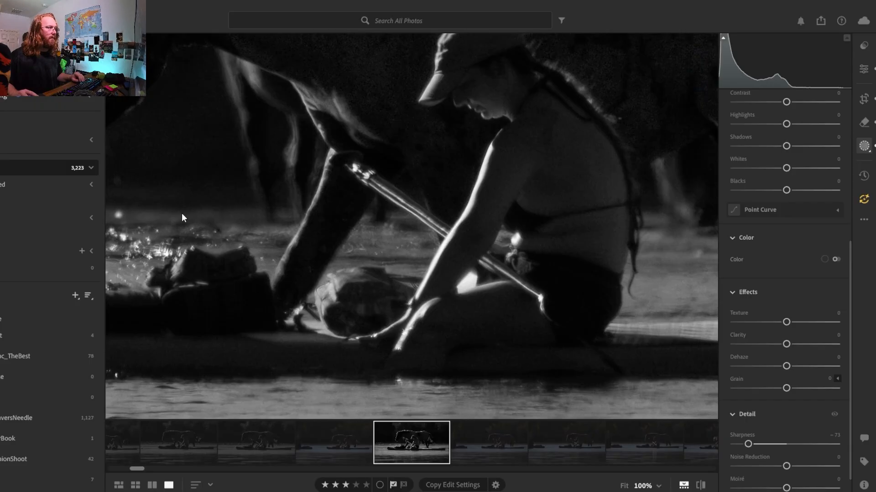
key("z")
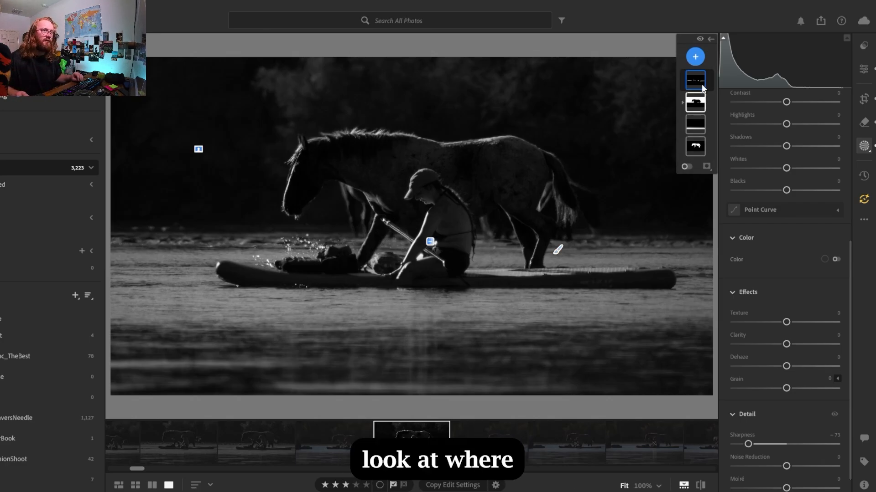
Erase the rapids brush mask from the bag beside the woman's arm and turn on the mask overlay
mouse_move(696, 82)
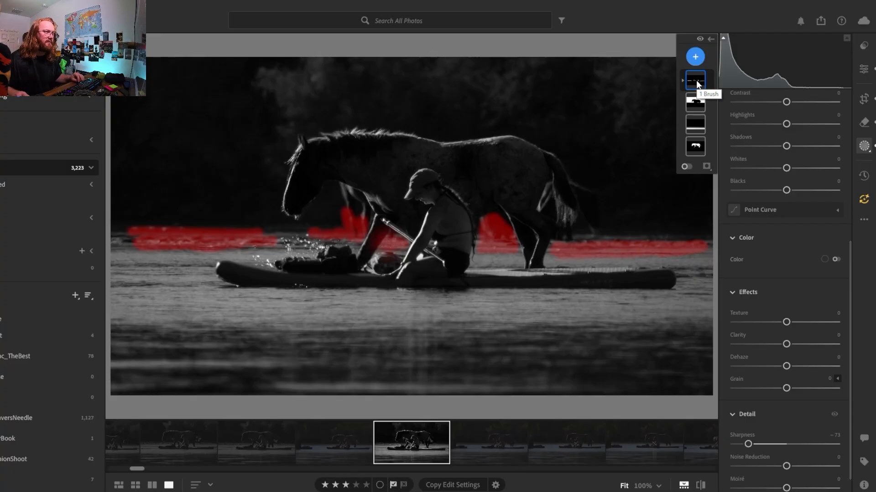
left_click(696, 81)
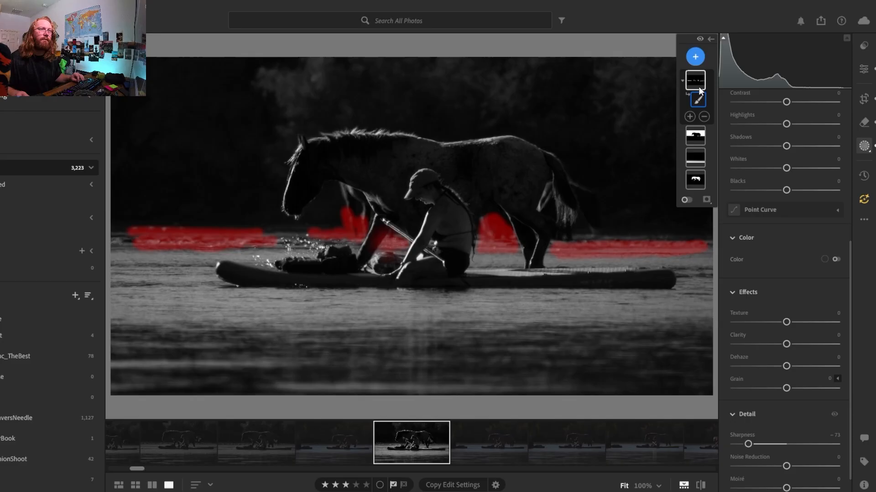
left_click_drag(849, 245, 844, 83)
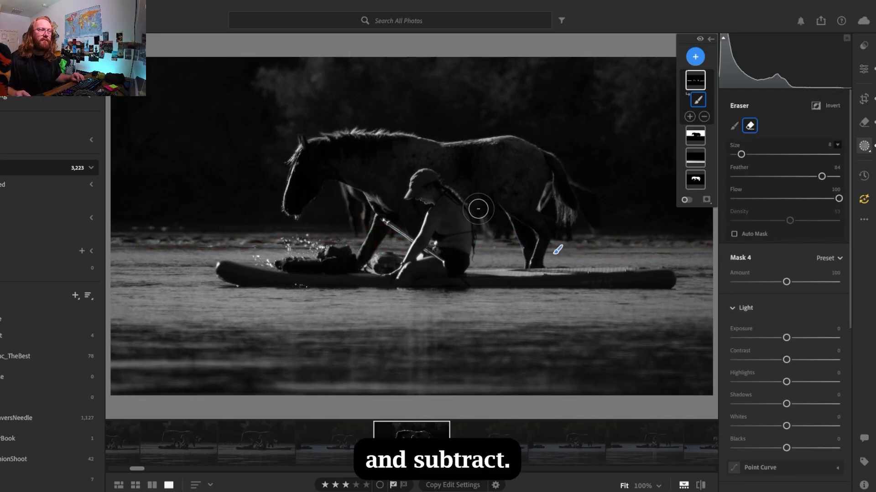
left_click(395, 248)
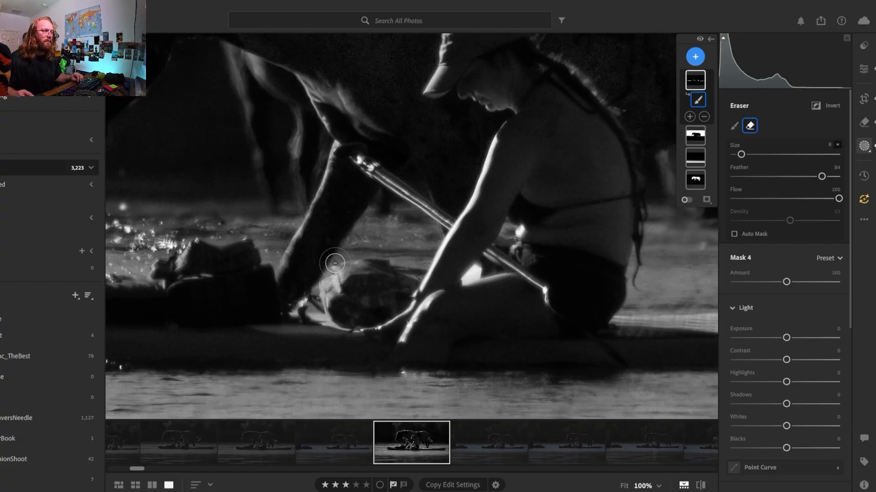
mouse_move(334, 263)
left_mouse_down()
mouse_move(402, 266)
mouse_move(337, 272)
mouse_move(408, 267)
mouse_move(345, 271)
left_mouse_up()
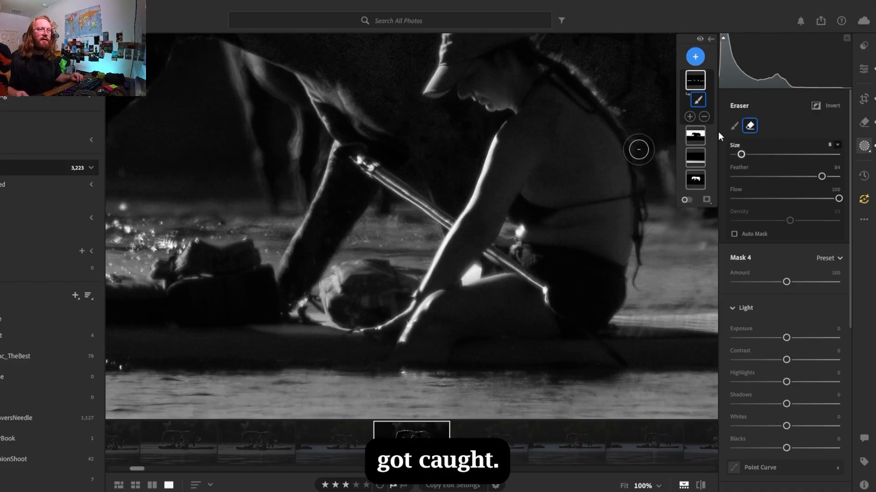
left_click(688, 201)
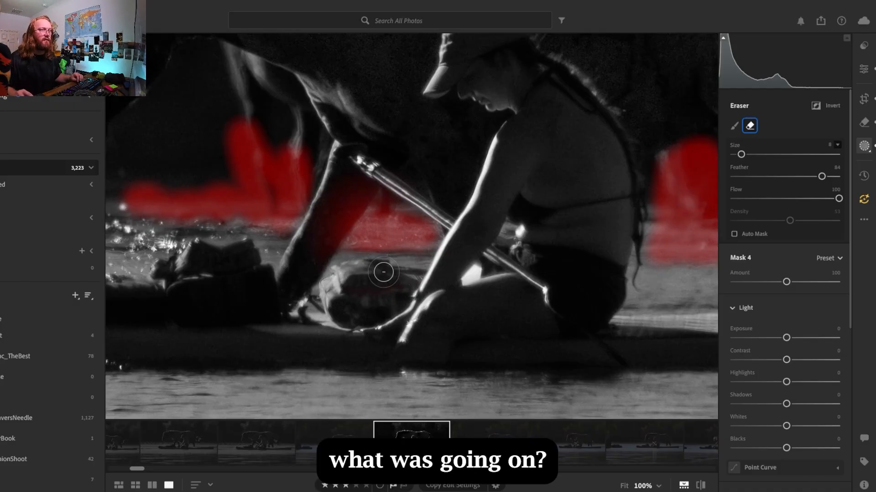
mouse_move(695, 150)
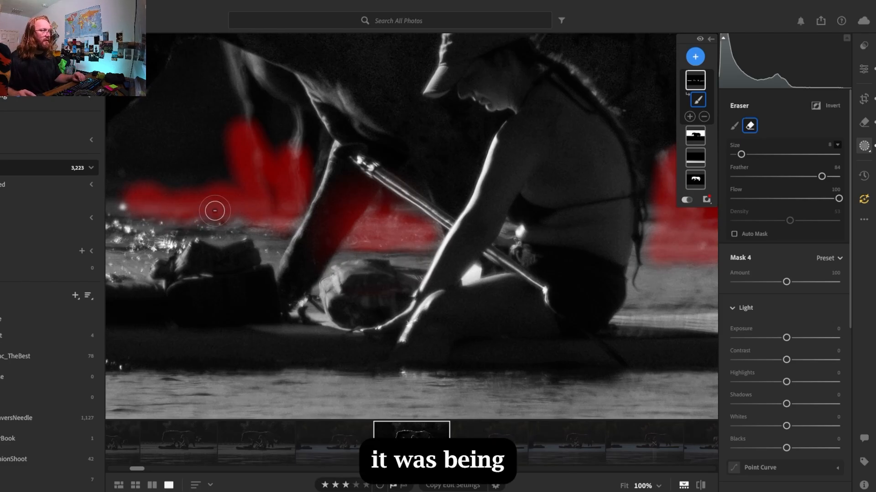
Paint the rapids brush mask out to the photo's edge beyond the paddleboard's front end and fill its upper border
left_click(734, 126)
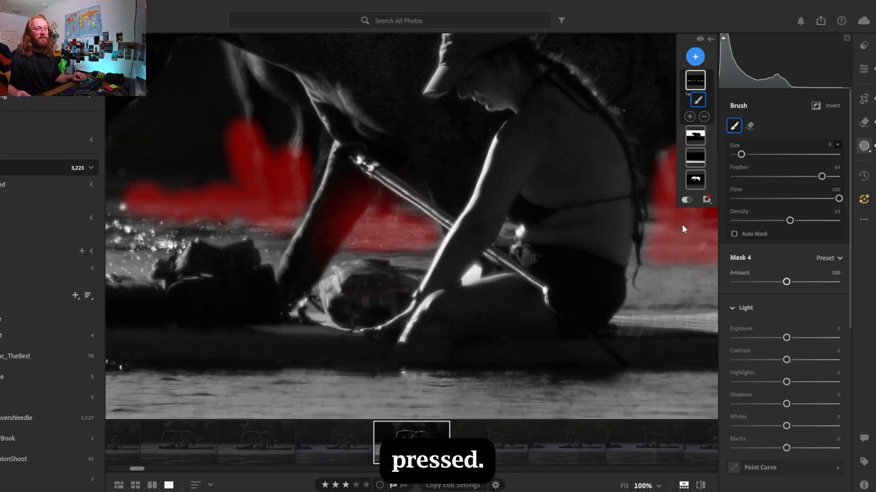
left_click(204, 238)
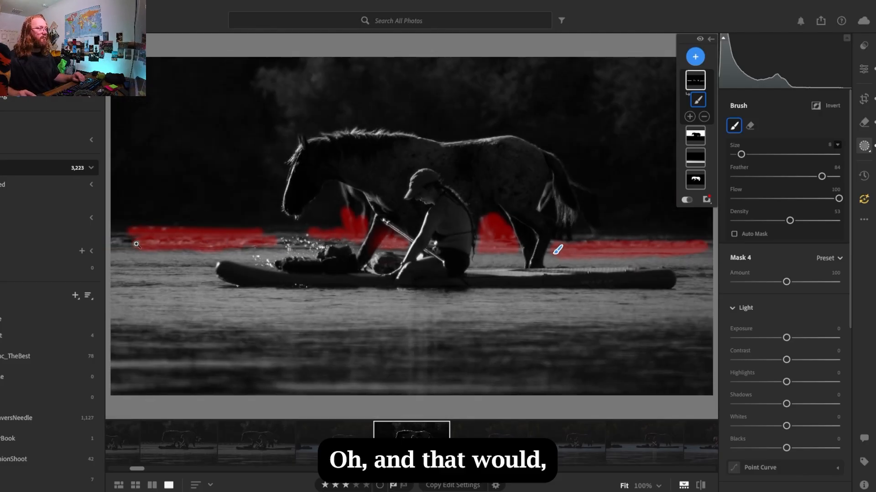
left_click(112, 239)
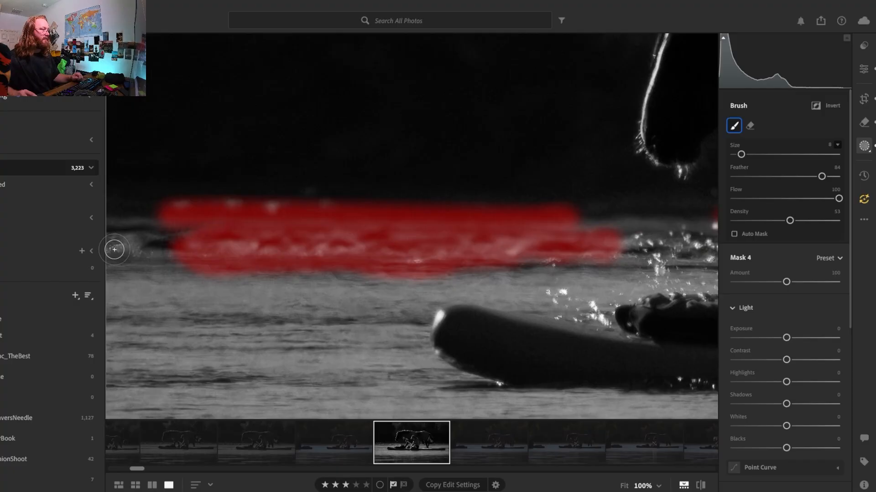
left_click_drag(117, 250, 171, 246)
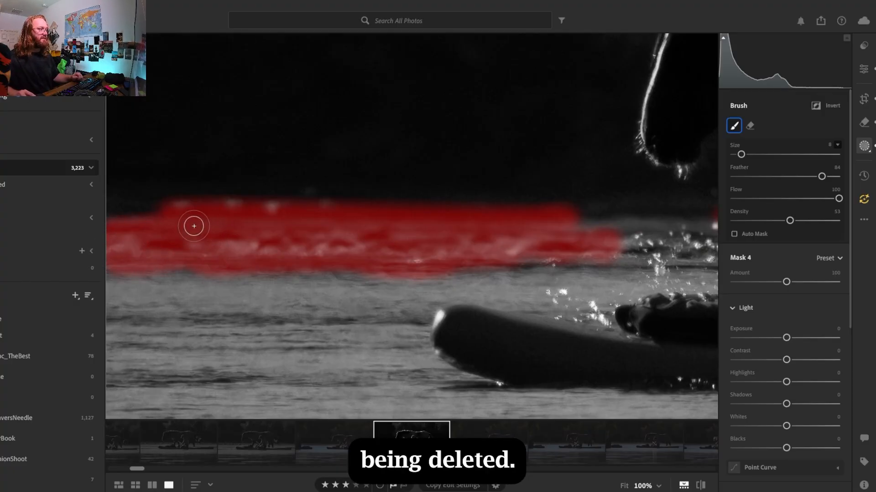
mouse_move(244, 213)
left_mouse_down()
mouse_move(361, 209)
mouse_move(317, 207)
mouse_move(256, 221)
left_mouse_up()
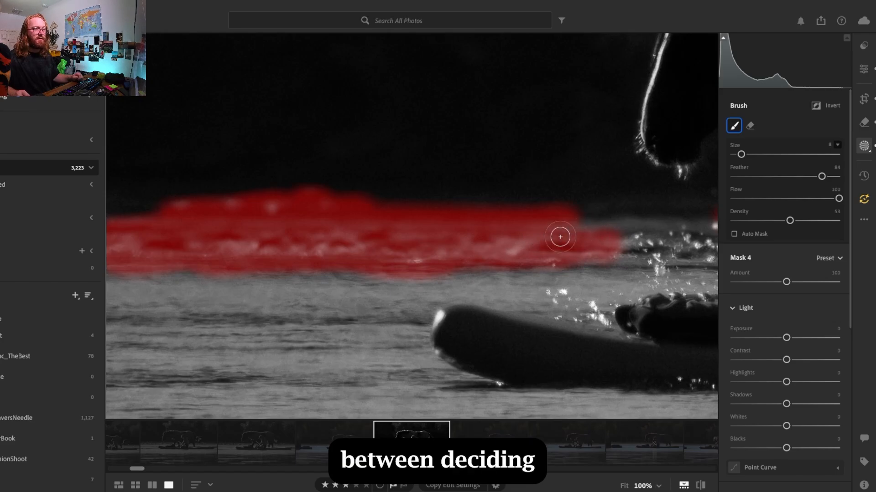
Extend the rapids brush mask from the horse's hind leg to the photo's edge beyond the paddleboard's rear end
left_click(395, 240)
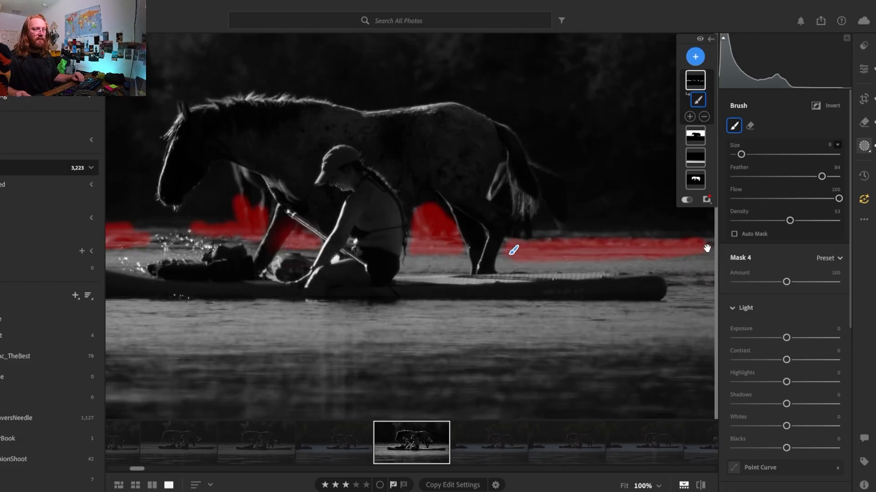
left_click(707, 248)
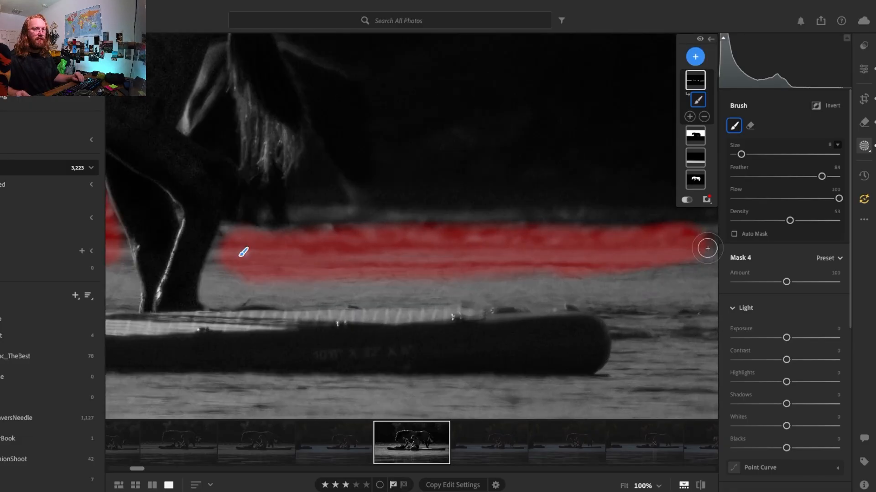
mouse_move(726, 239)
left_mouse_down()
mouse_move(692, 232)
mouse_move(713, 242)
mouse_move(698, 249)
left_mouse_up()
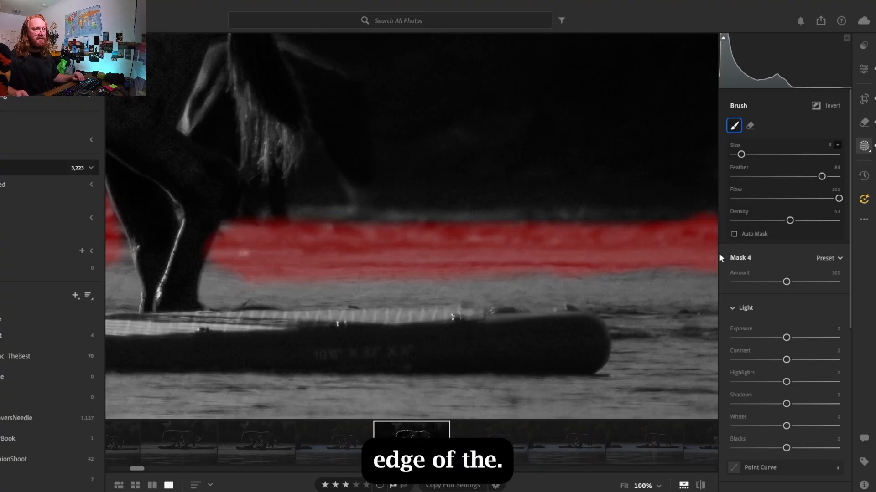
key("z")
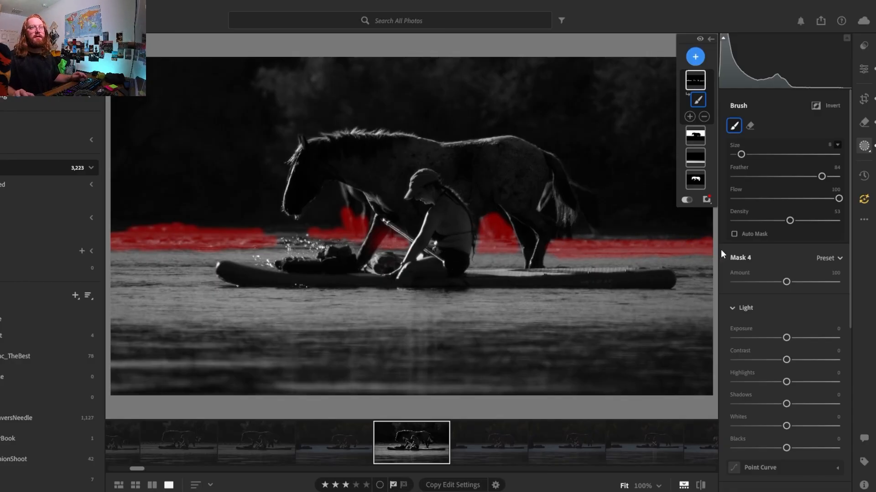
Create a new brush mask and paint it along the upper edge of the paddleboard's rear end
left_click(631, 282)
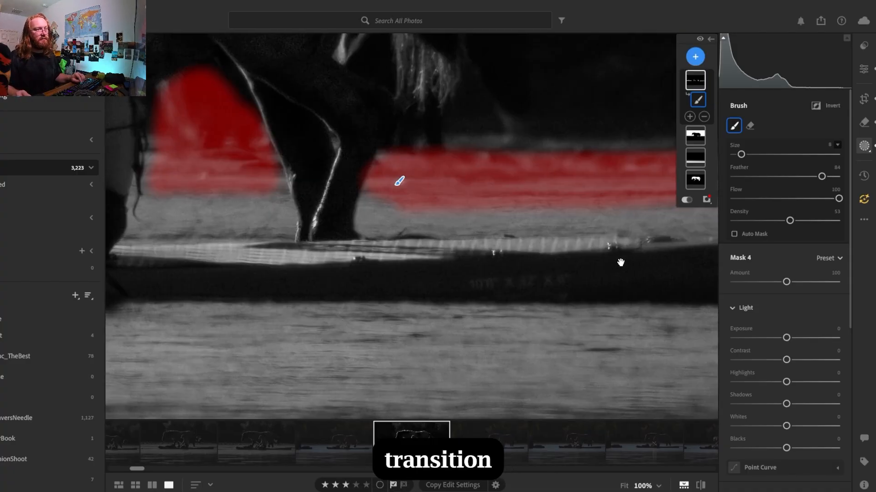
left_click_drag(619, 260, 520, 289)
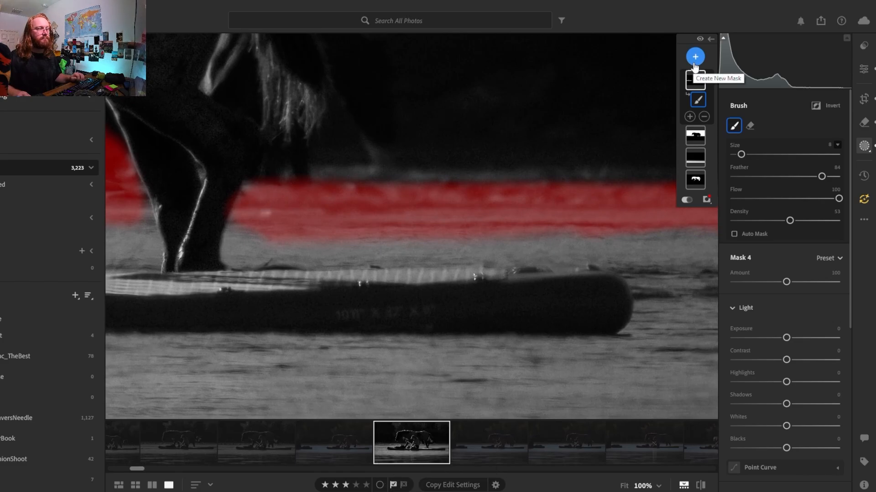
left_click(694, 64)
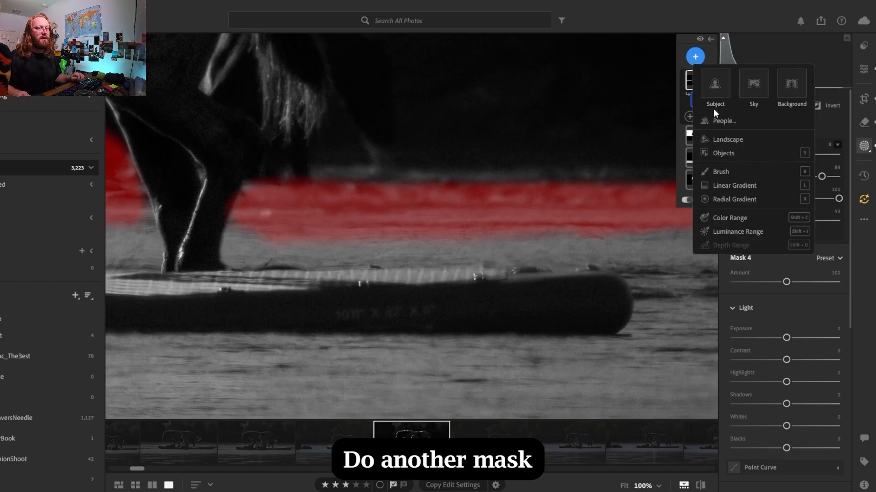
left_click(717, 171)
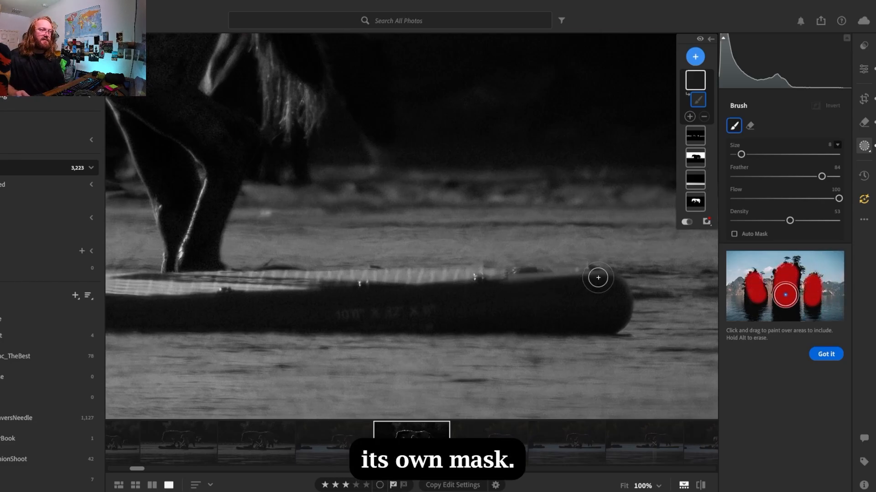
left_click_drag(598, 278, 369, 279)
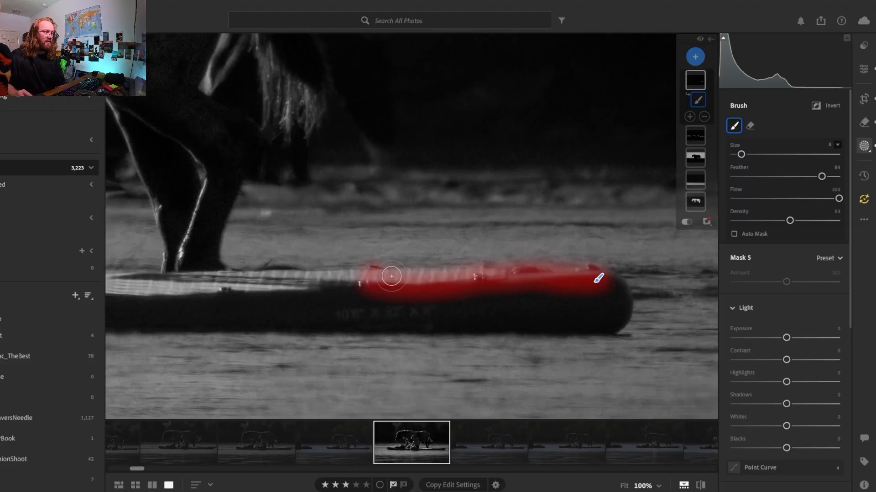
mouse_move(595, 281)
left_mouse_down()
mouse_move(609, 283)
mouse_move(376, 287)
mouse_move(412, 282)
left_mouse_up()
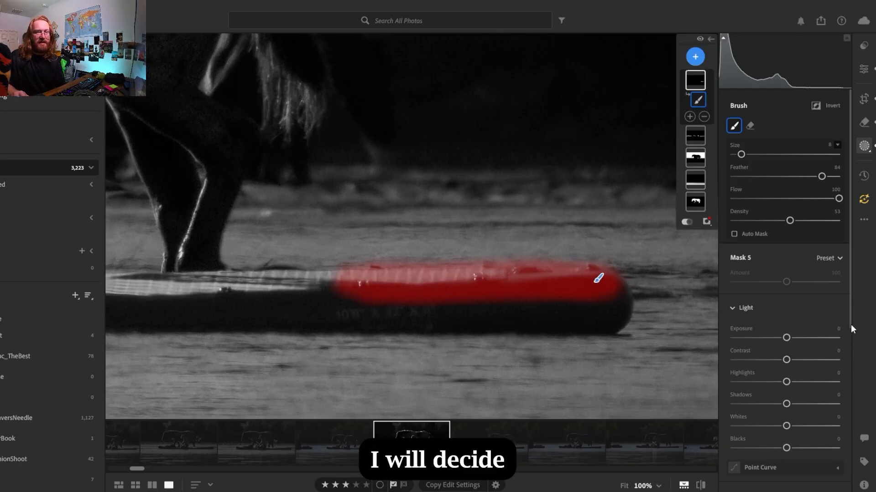
Set the paddleboard brush mask's sharpness to −65 and clarity to −36
left_click_drag(849, 322, 849, 461)
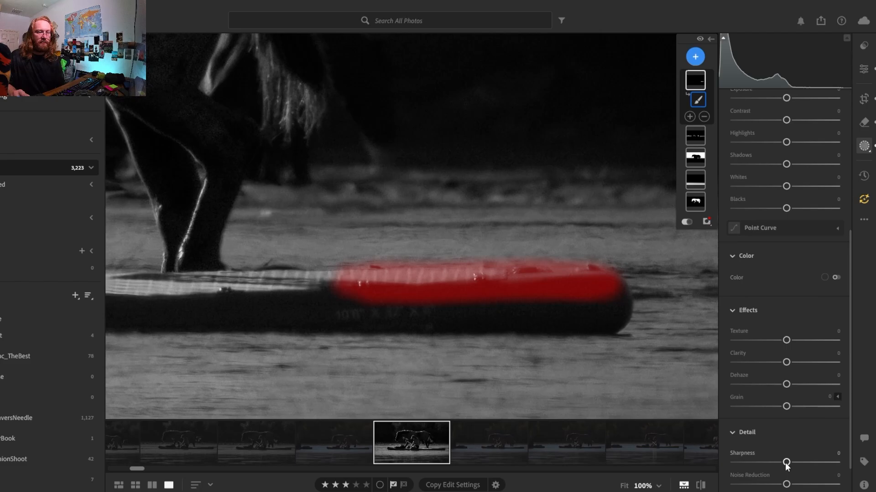
left_click_drag(786, 464, 751, 464)
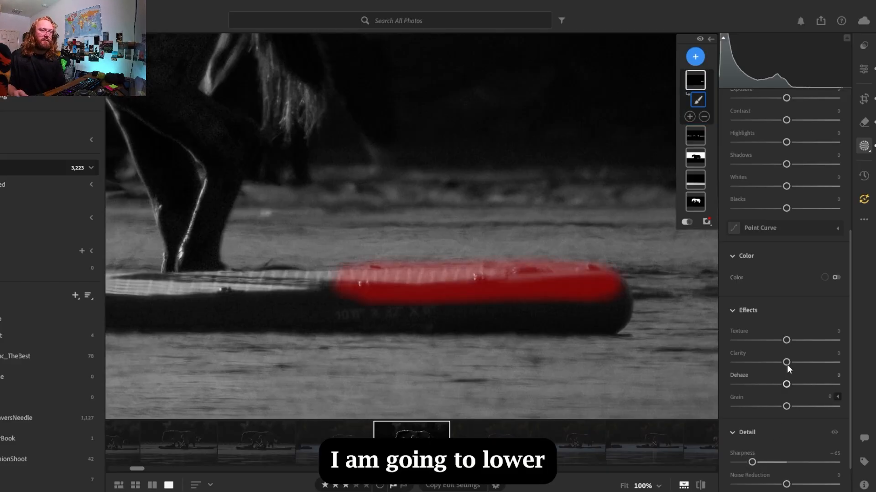
left_click_drag(772, 363, 770, 366)
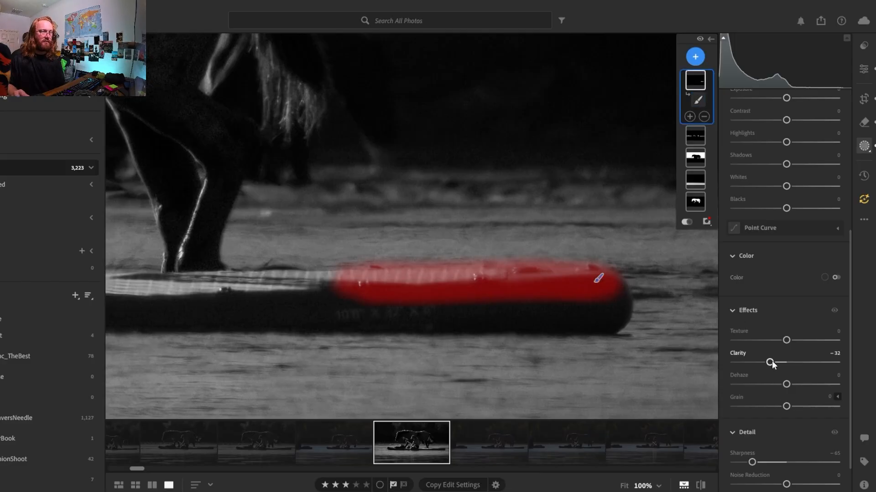
left_click_drag(771, 362, 767, 363)
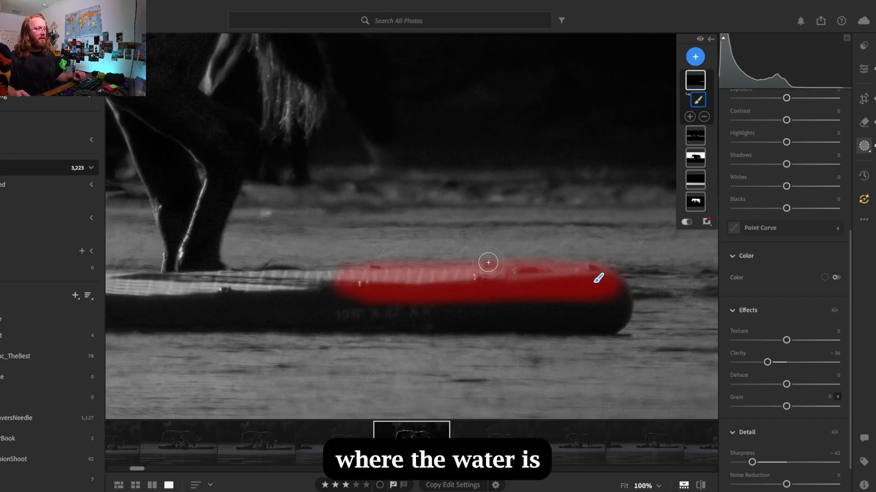
key("z")
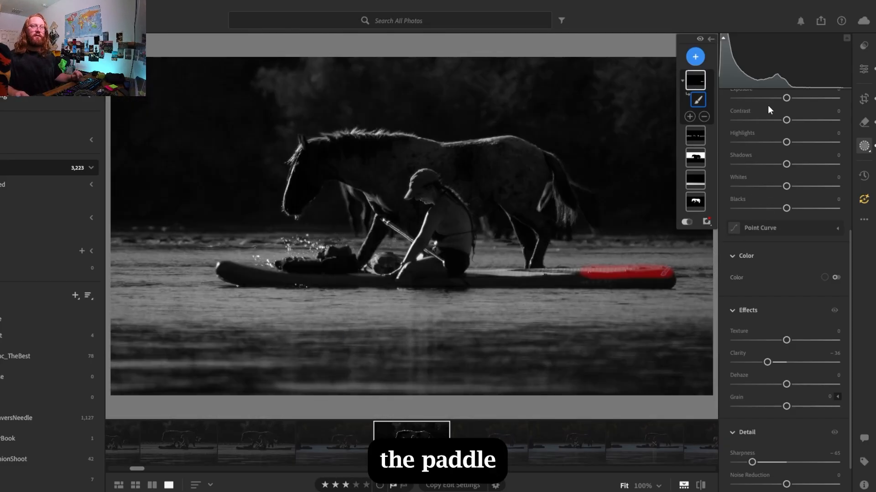
Inspect the paddleboard's softened rear end without the mask overlay and reopen its brush mask
left_click(864, 69)
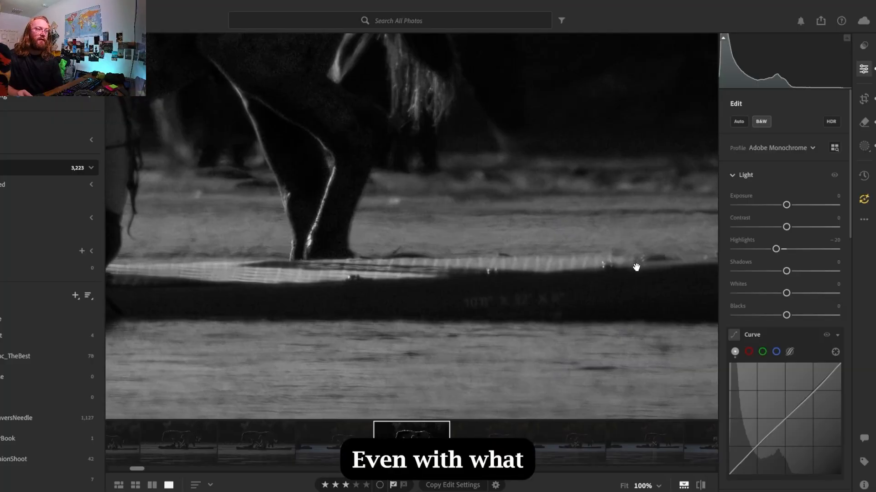
left_click_drag(635, 267, 529, 300)
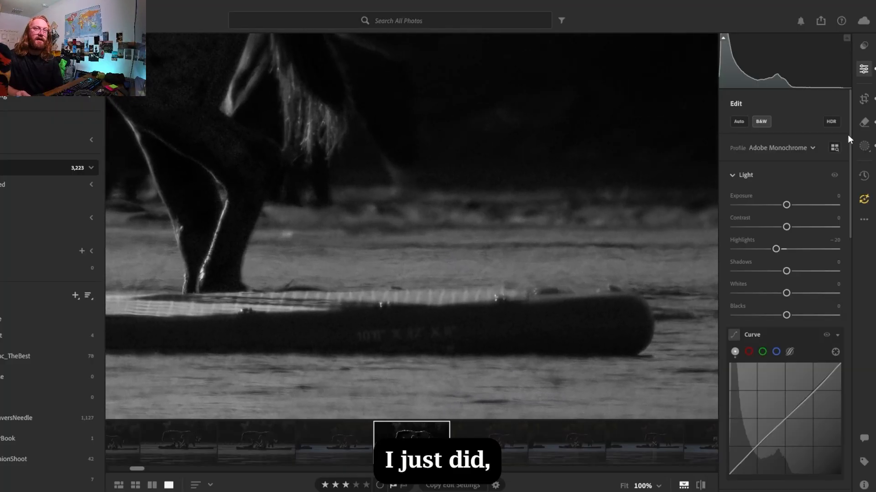
key("b")
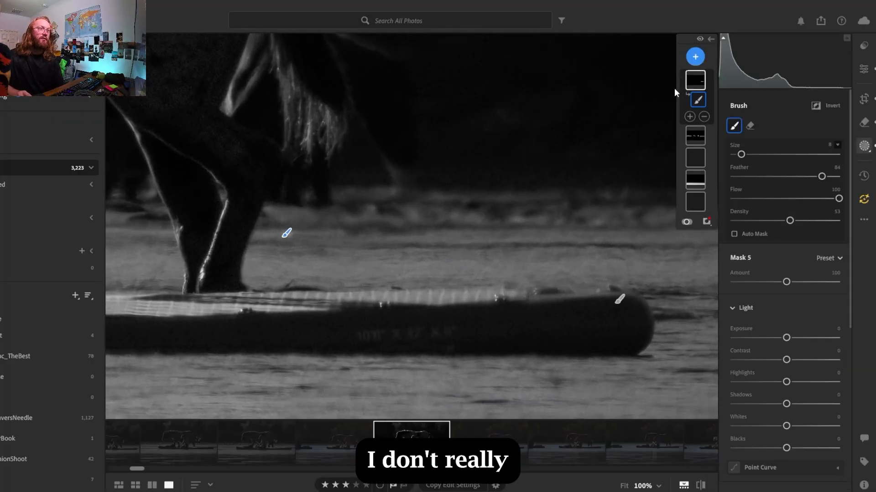
Reopen the mask on the paddleboard's rear end and set its sharpness to −37
left_click(694, 81)
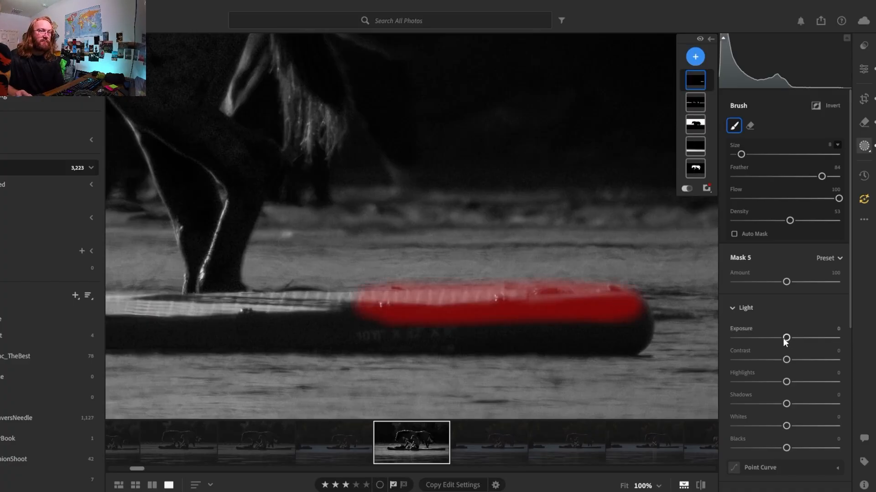
scroll(849, 325, "down", 1)
left_click_drag(850, 325, 849, 483)
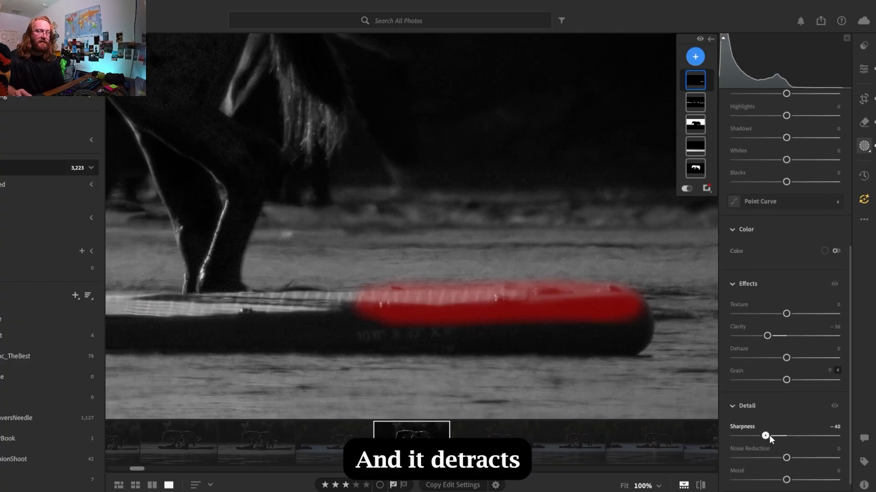
left_click_drag(768, 436, 765, 437)
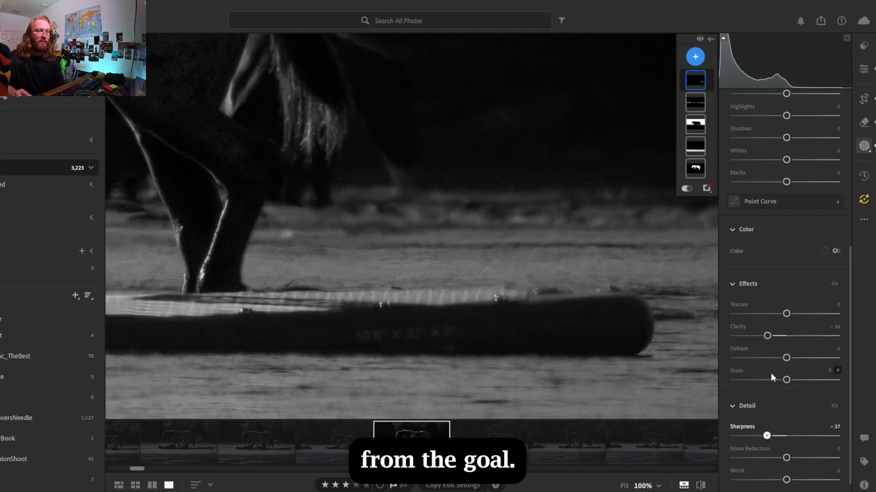
Set the paddleboard mask's whites to −33 and highlights to −28, keeping contrast at 0
left_click_drag(785, 160, 738, 169)
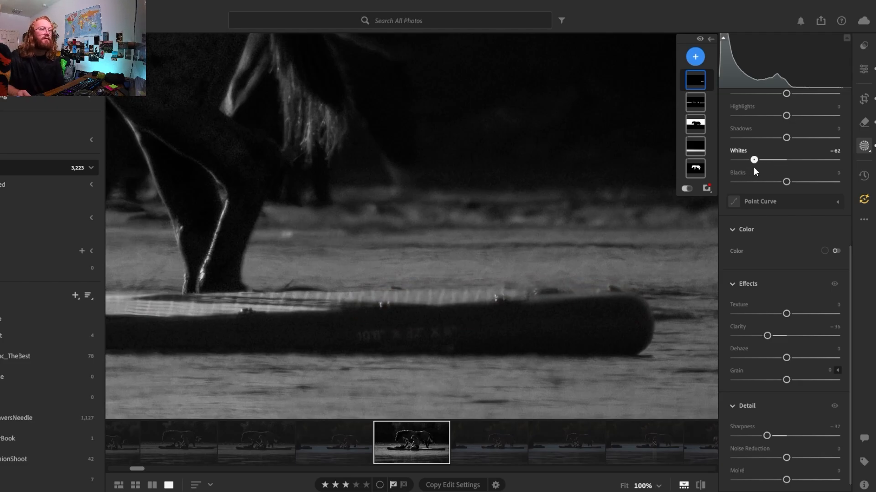
left_click_drag(768, 169, 768, 169)
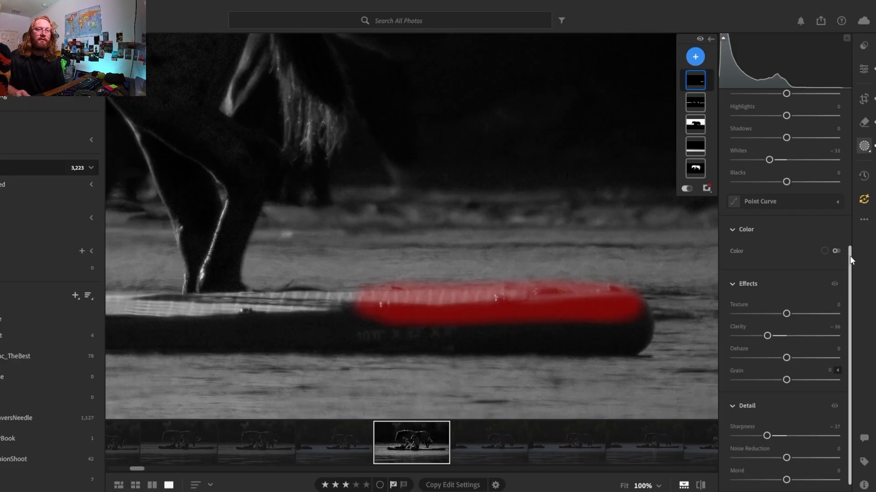
scroll(849, 256, "up", 3)
left_click_drag(787, 222, 773, 227)
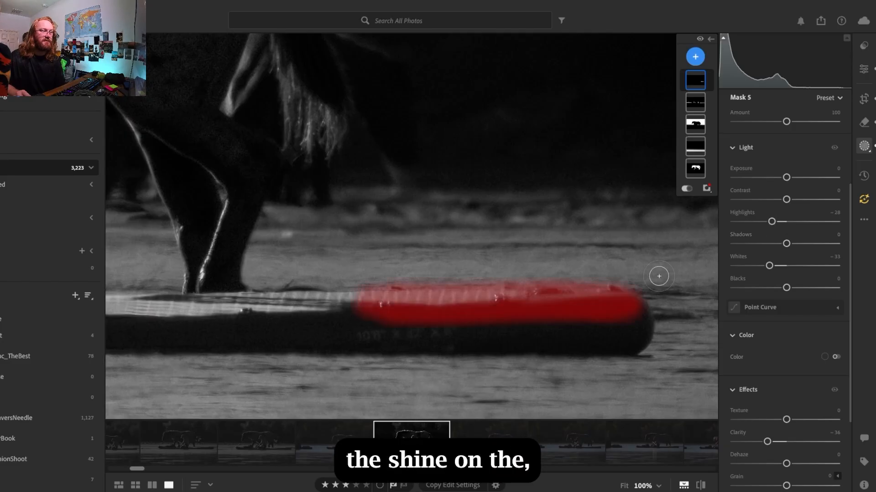
mouse_move(799, 202)
left_mouse_down()
mouse_move(814, 200)
mouse_move(795, 199)
left_mouse_up()
double_click(795, 199)
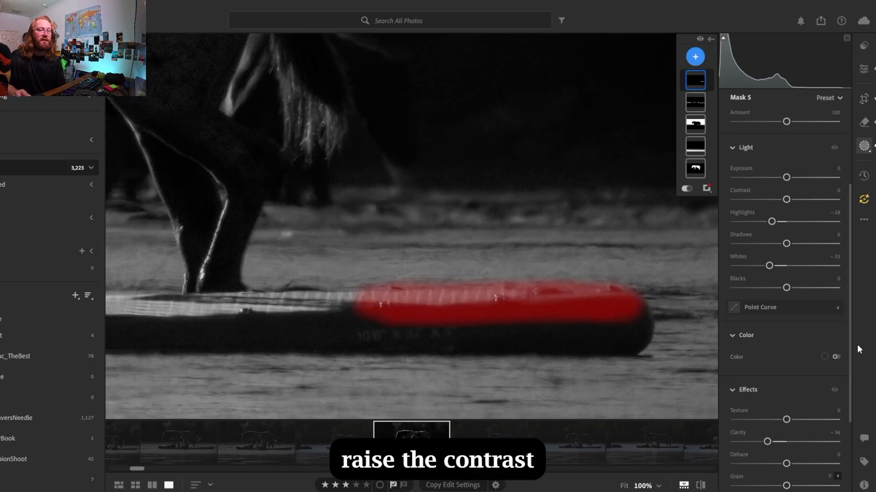
Hide the mask overlay and set the paddleboard mask's clarity to −29 and grain to +5
left_click(688, 188)
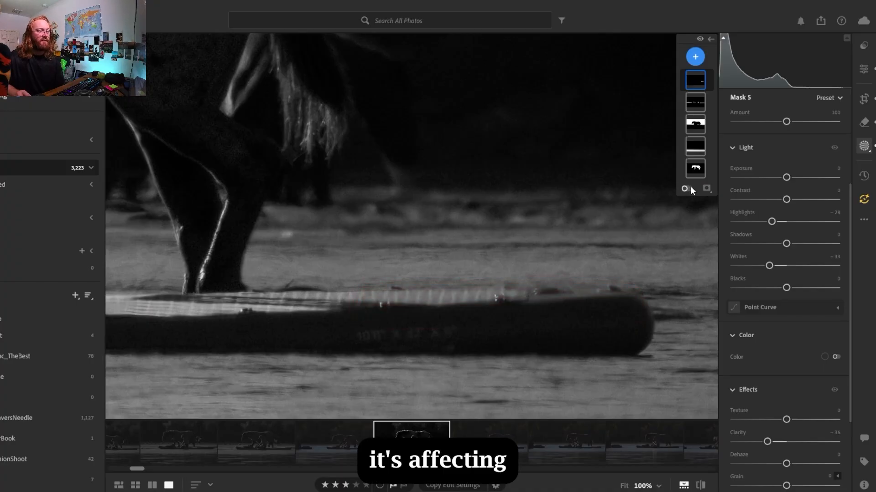
left_click(690, 187)
left_click(691, 187)
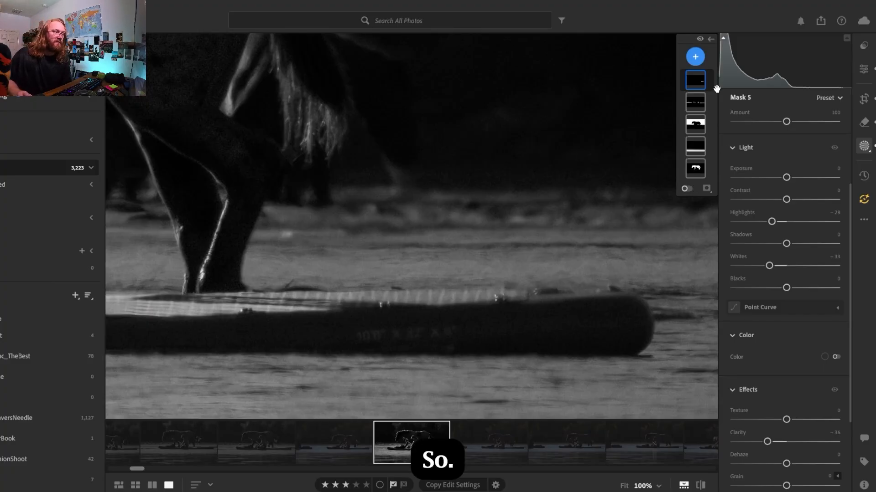
left_click_drag(849, 302, 849, 363)
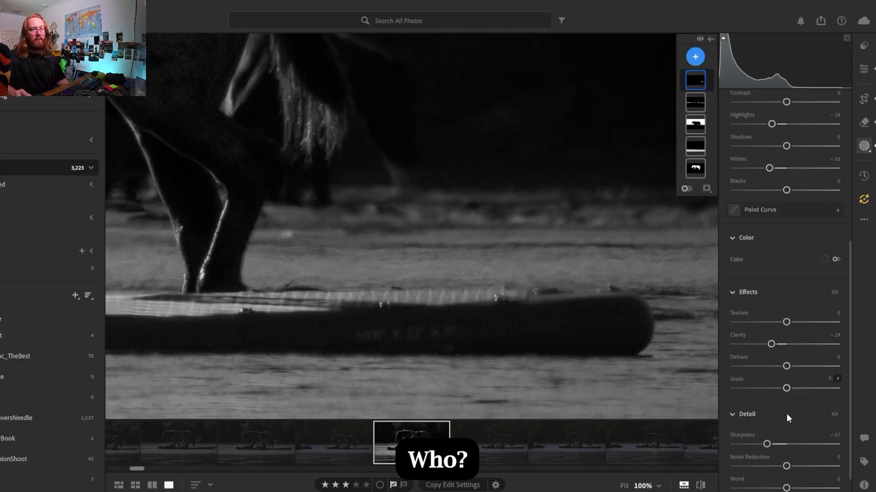
left_click_drag(787, 392, 790, 393)
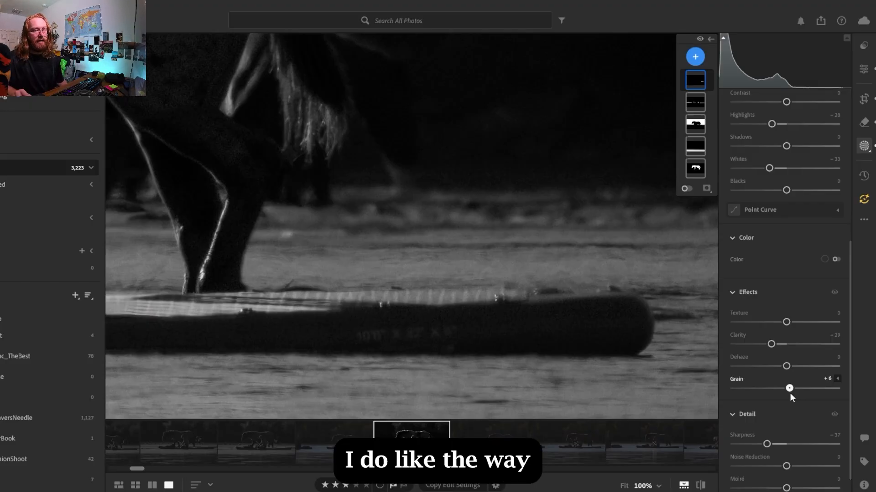
left_click_drag(790, 393, 789, 393)
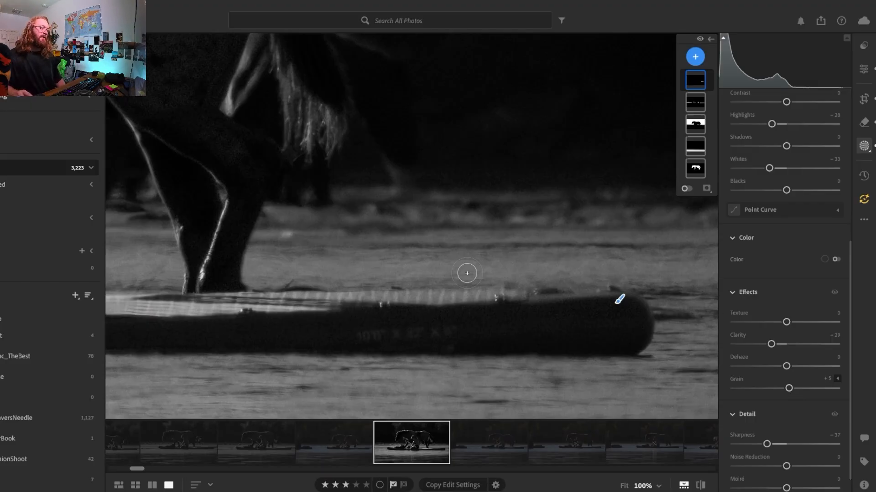
Check the paddleboard's rear end in the full photo, then show the mask overlay again and set whites to −55
left_click(413, 270)
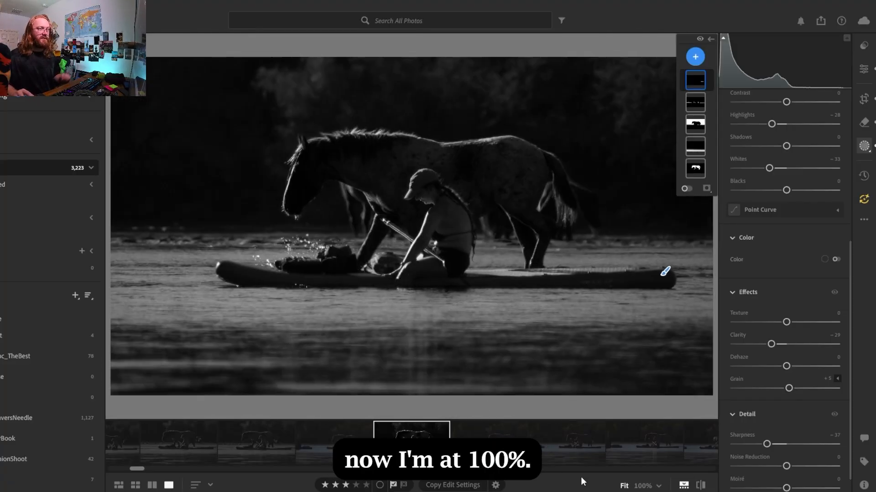
left_click(805, 285)
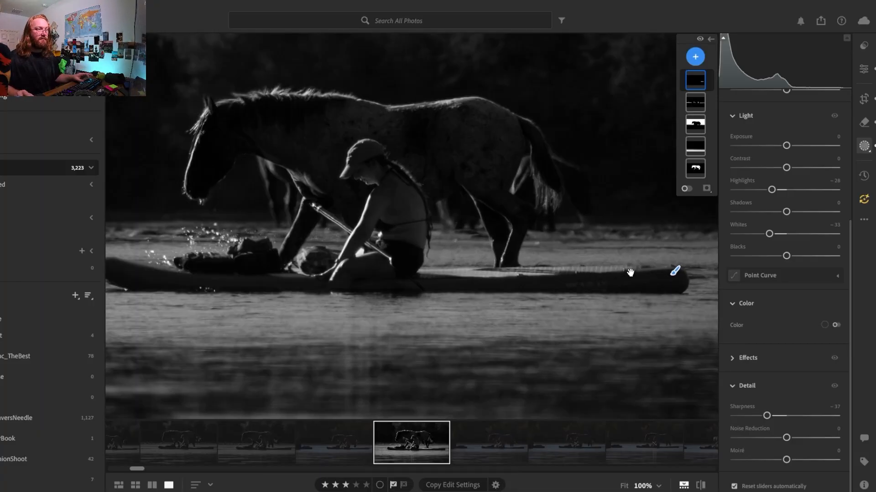
left_click(630, 273)
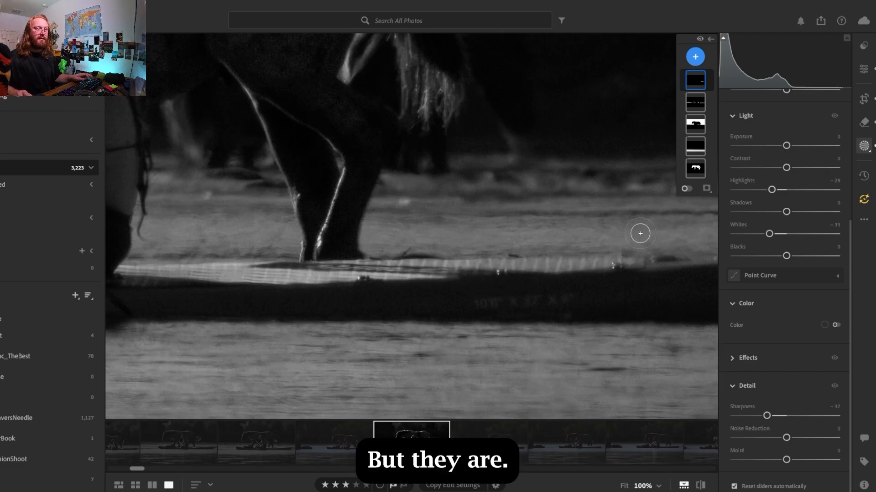
left_click(686, 188)
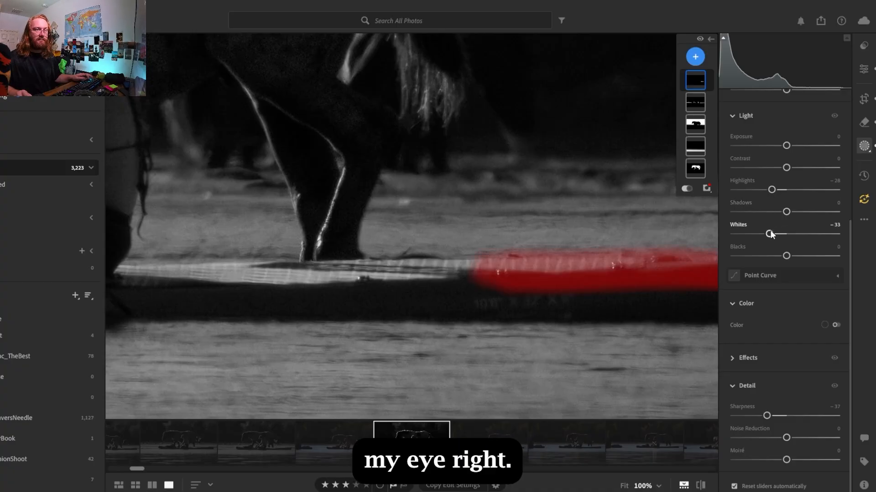
left_click_drag(770, 234, 748, 234)
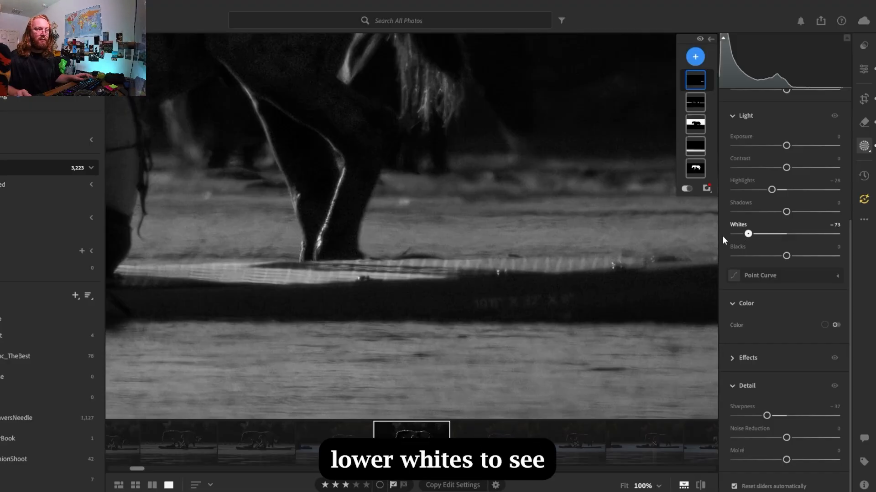
left_click(760, 234)
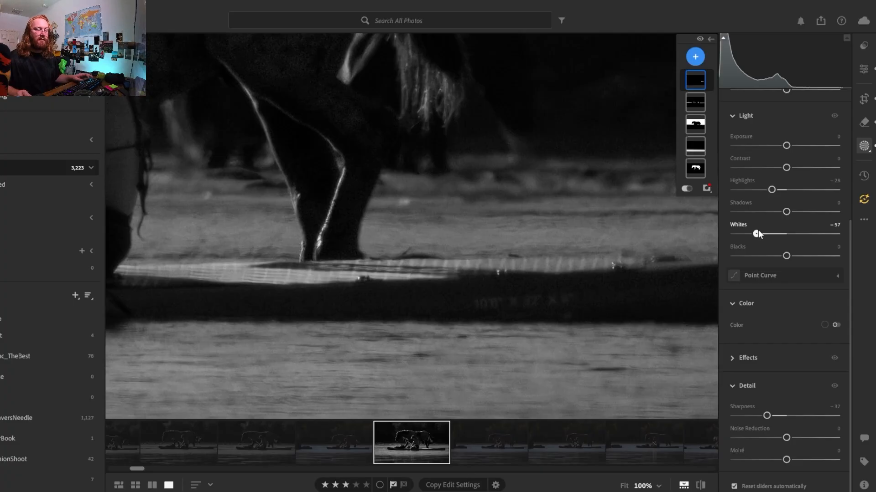
left_click_drag(757, 194, 757, 201)
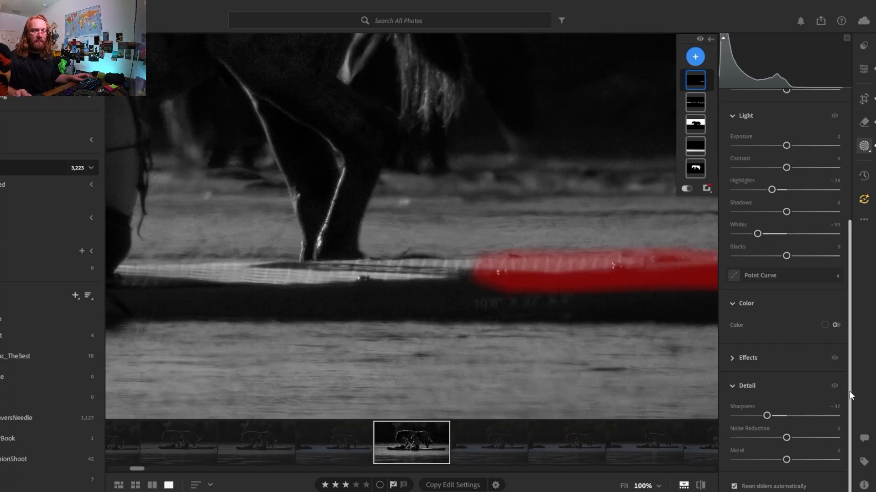
Set the paddleboard mask's texture to −8 and try a negative dehaze before resetting it to 0
left_click(734, 358)
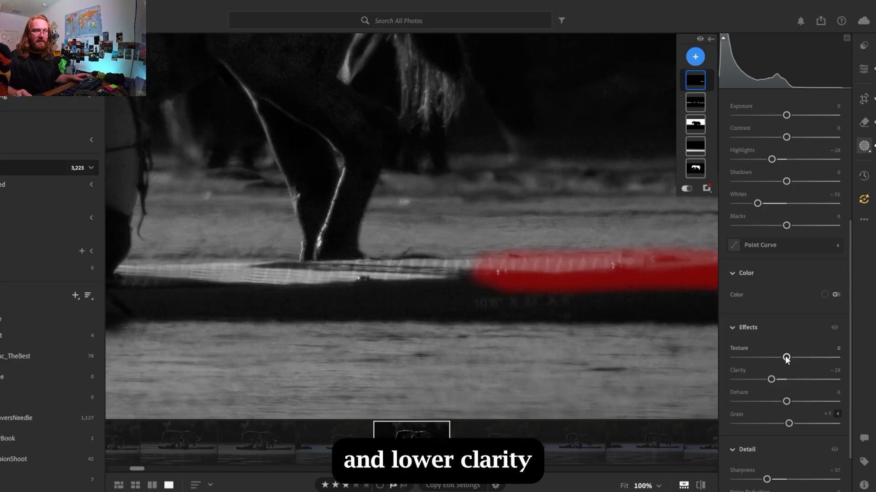
mouse_move(785, 358)
left_mouse_down()
mouse_move(719, 357)
mouse_move(798, 368)
left_mouse_up()
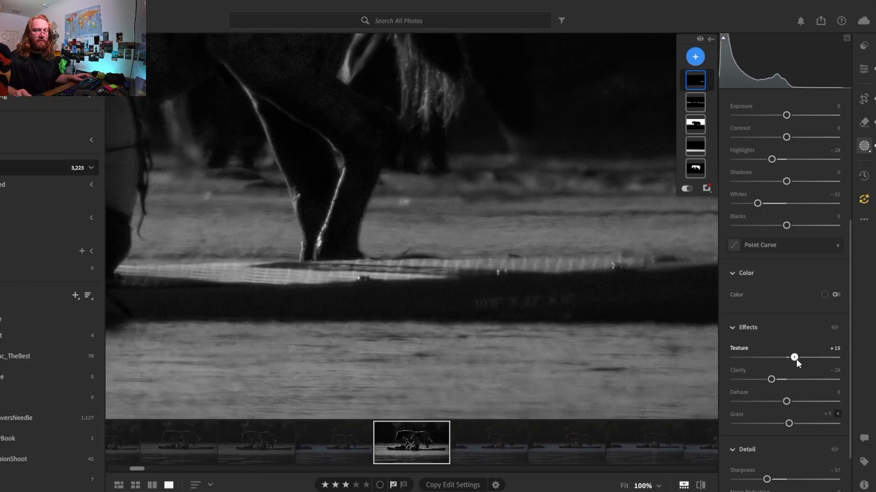
double_click(795, 360)
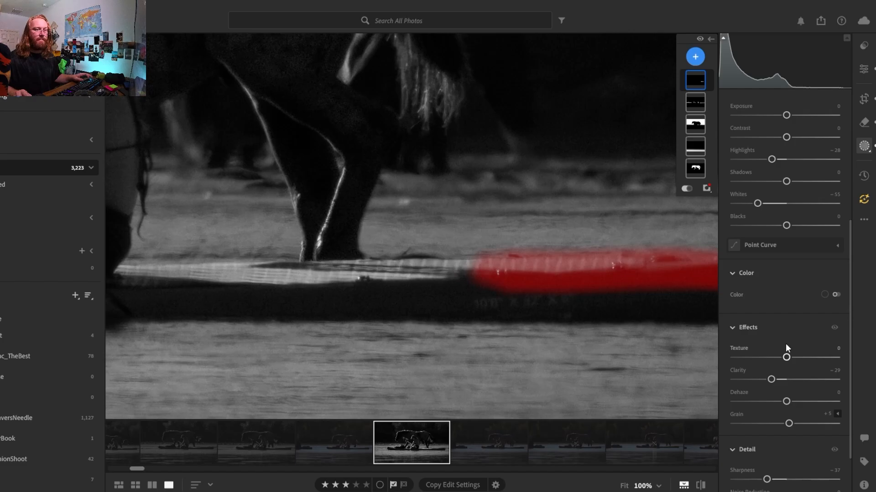
left_click_drag(780, 358, 779, 372)
left_click_drag(784, 404, 756, 404)
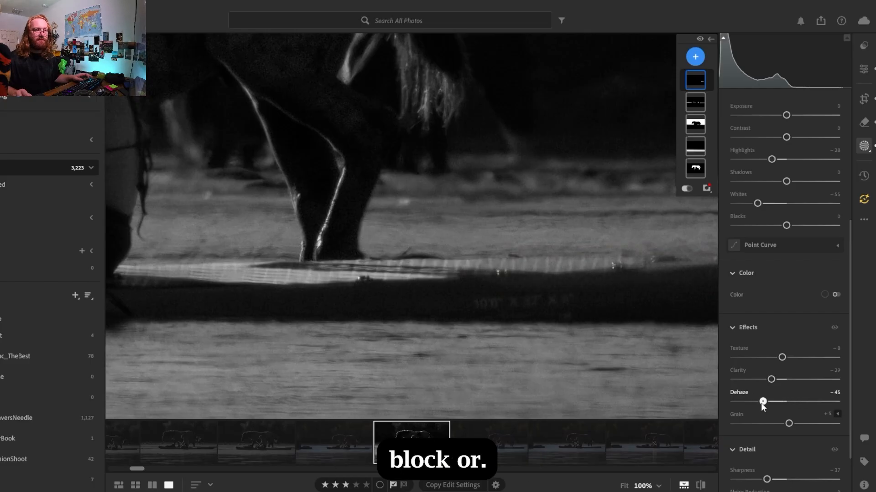
double_click(761, 403)
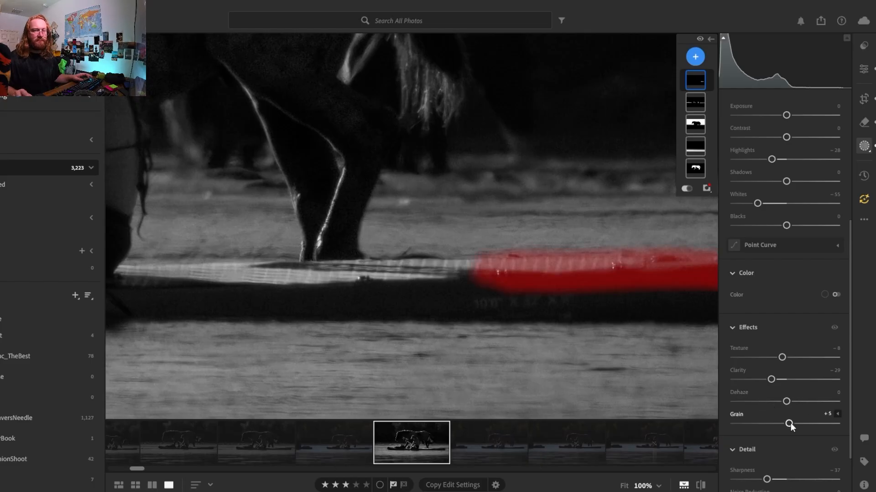
Judge the paddleboard in the full photo and set its mask's whites to 0 and highlights to −7
left_click(522, 317)
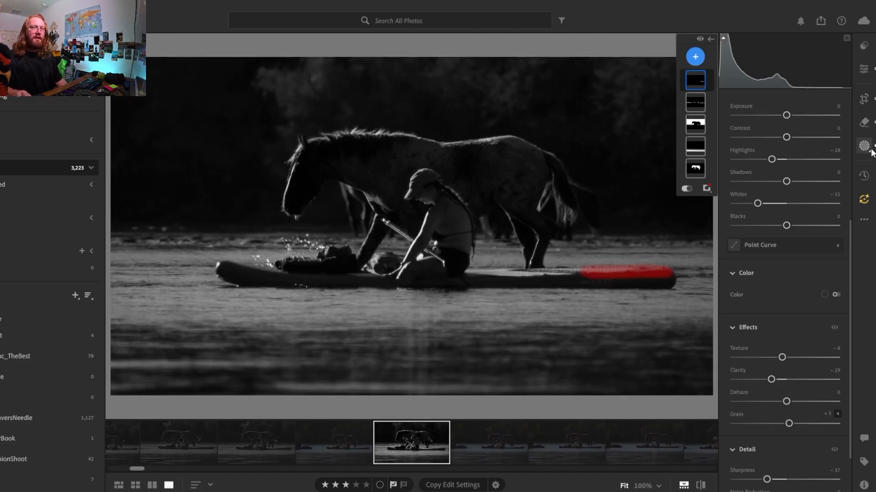
left_click(863, 69)
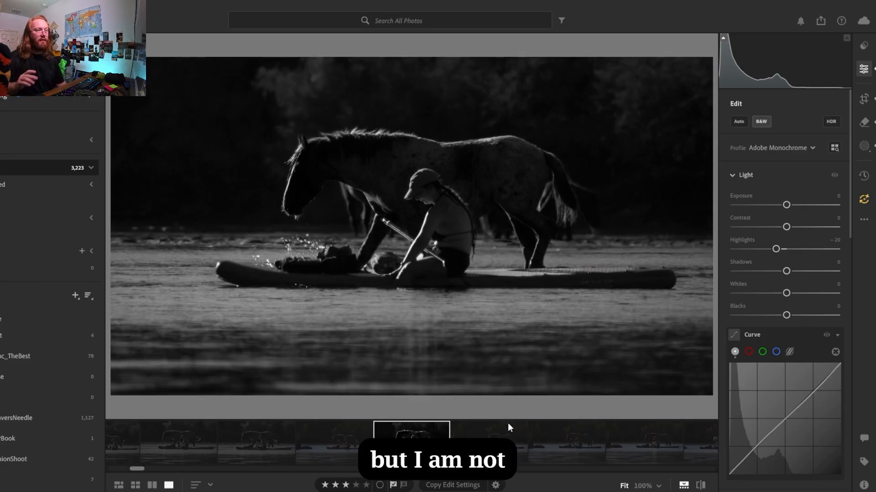
left_click(863, 145)
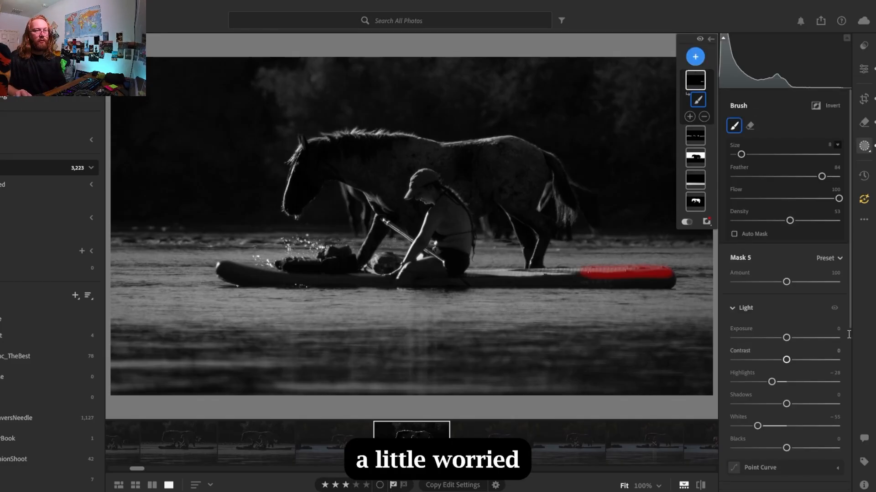
left_click_drag(759, 428, 787, 426)
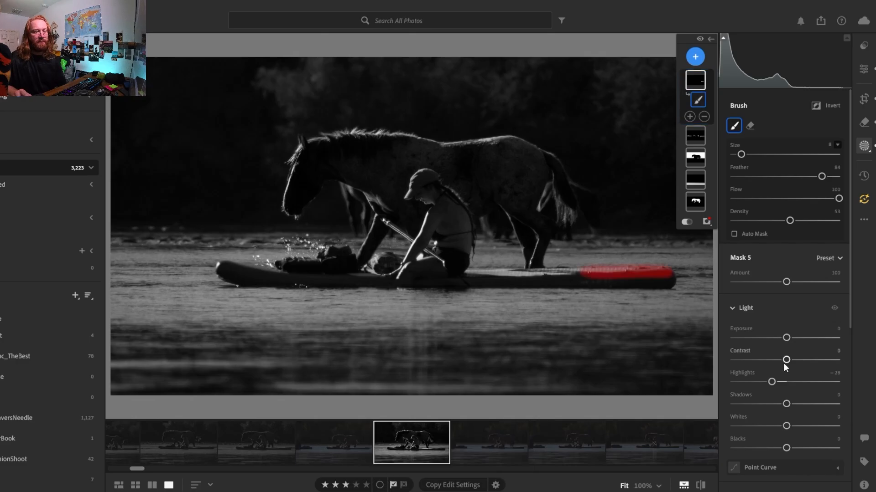
left_click_drag(773, 381, 784, 382)
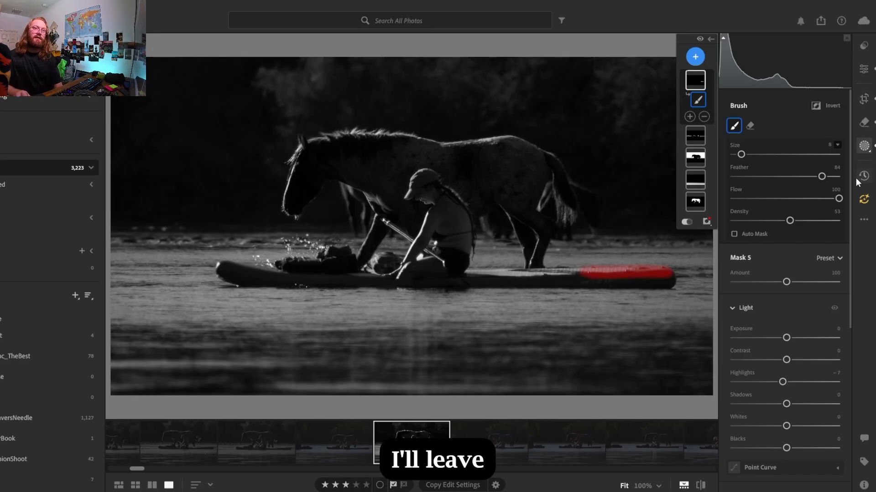
left_click(863, 69)
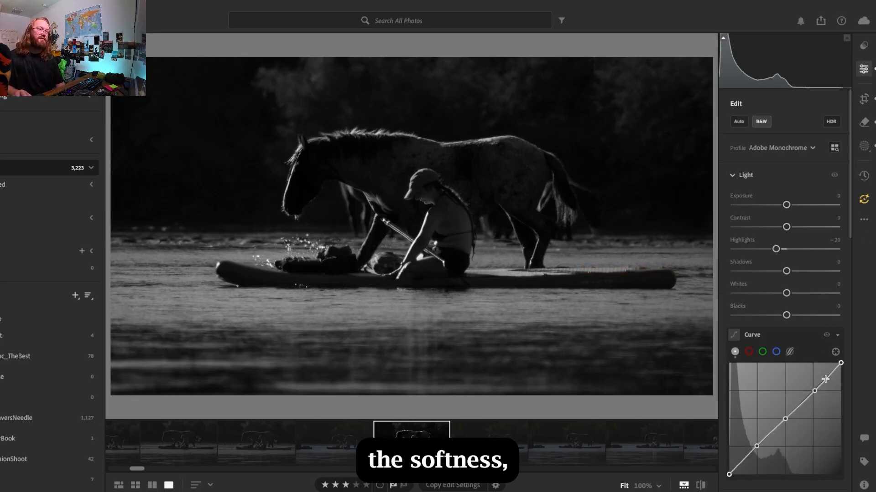
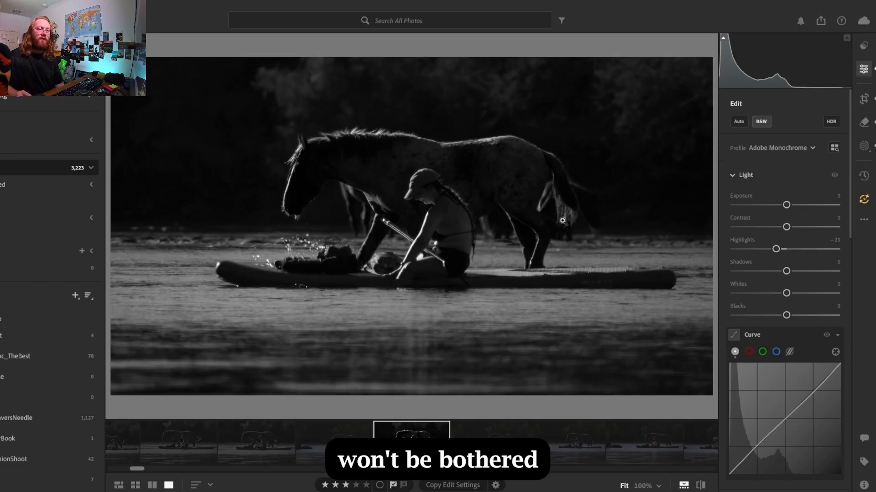
left_click(865, 151)
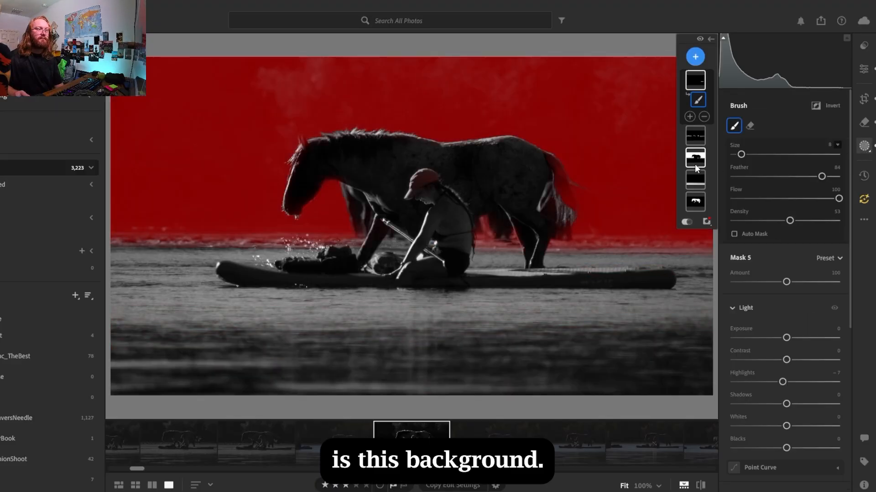
left_click(694, 164)
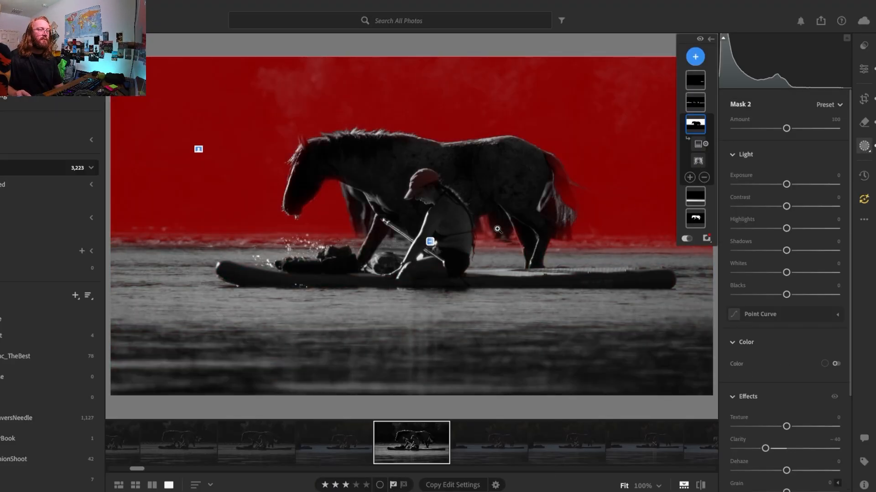
left_click(354, 203)
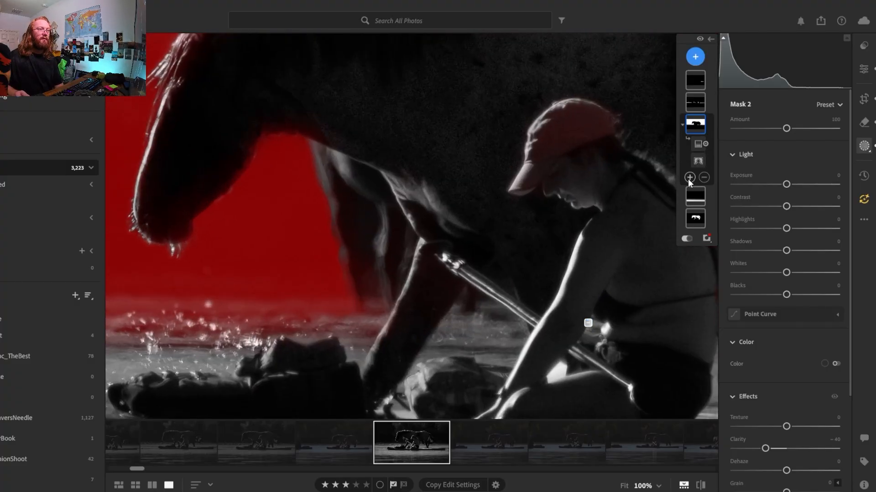
left_click(689, 178)
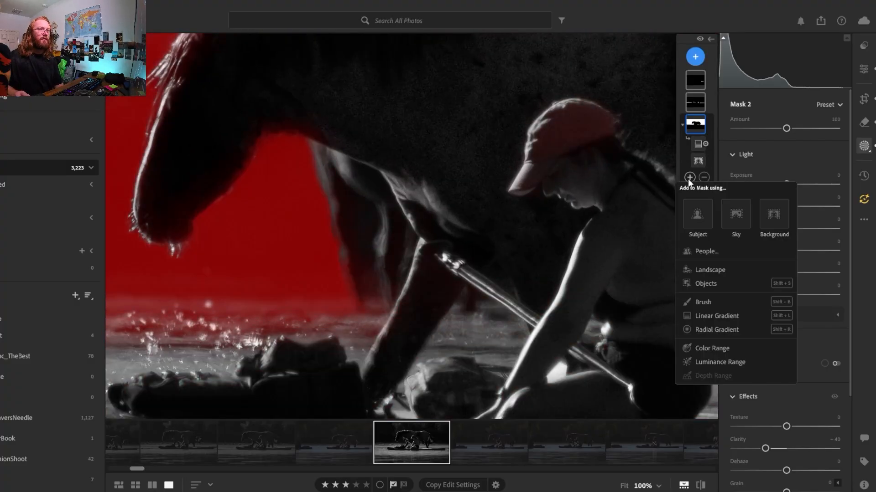
left_click(705, 302)
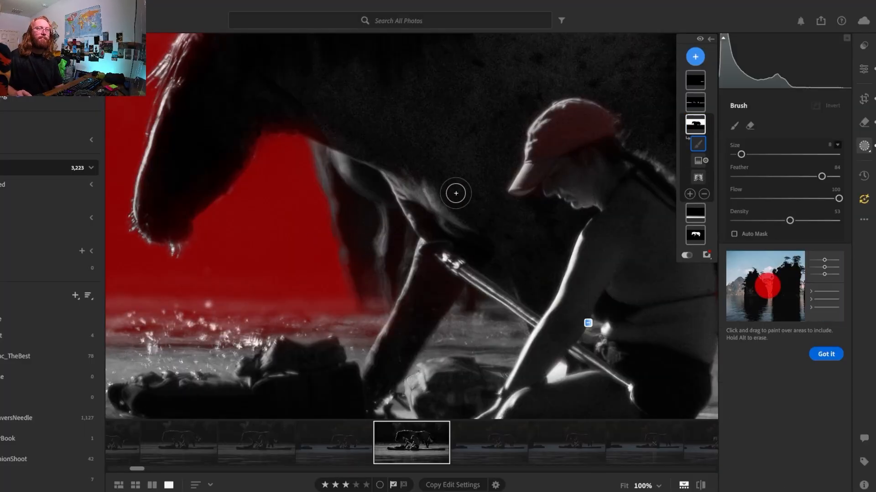
left_click(325, 175)
left_click_drag(325, 175, 353, 303)
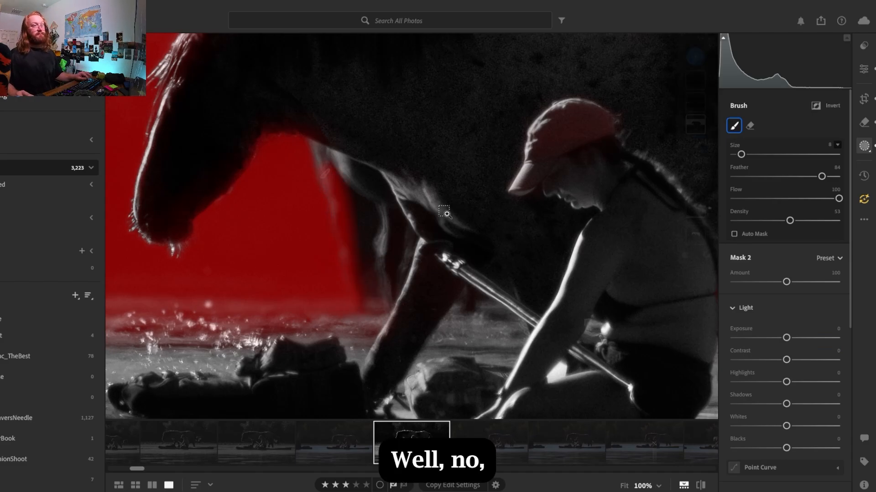
key("ctrl+z")
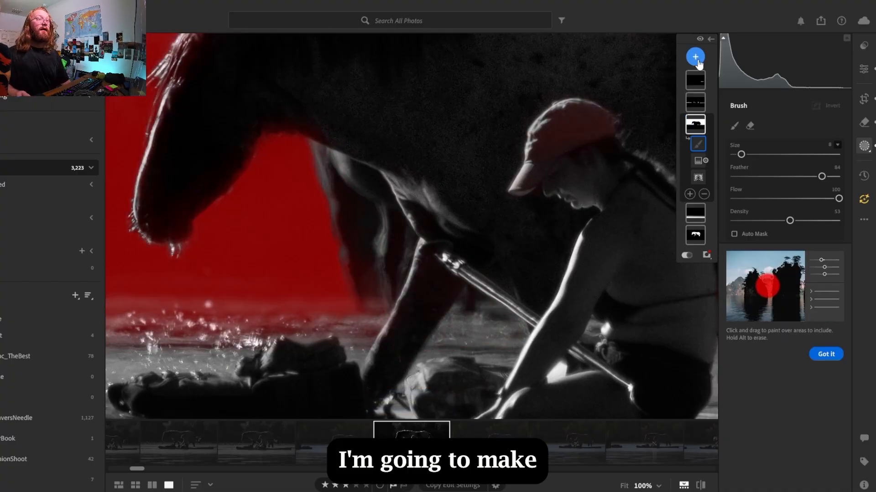
Create a new brush mask and paint it over the second horse's front legs behind the main horse's neck, brush size 8
left_click(697, 60)
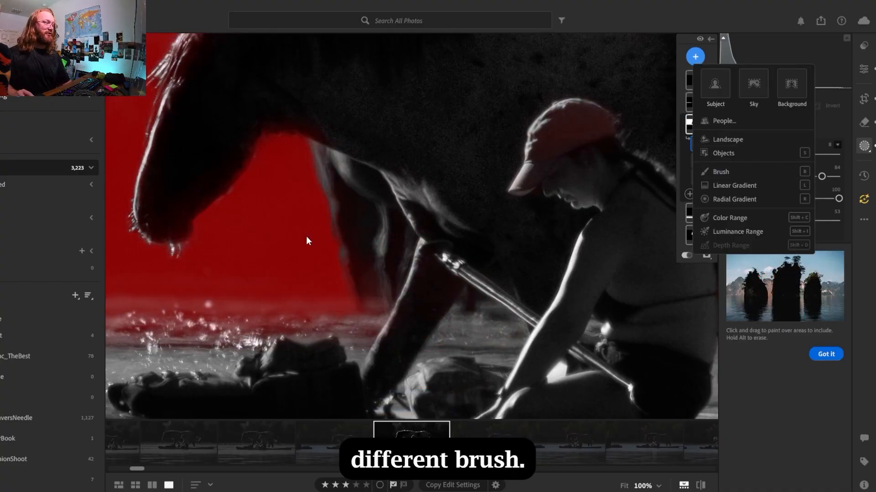
key("b")
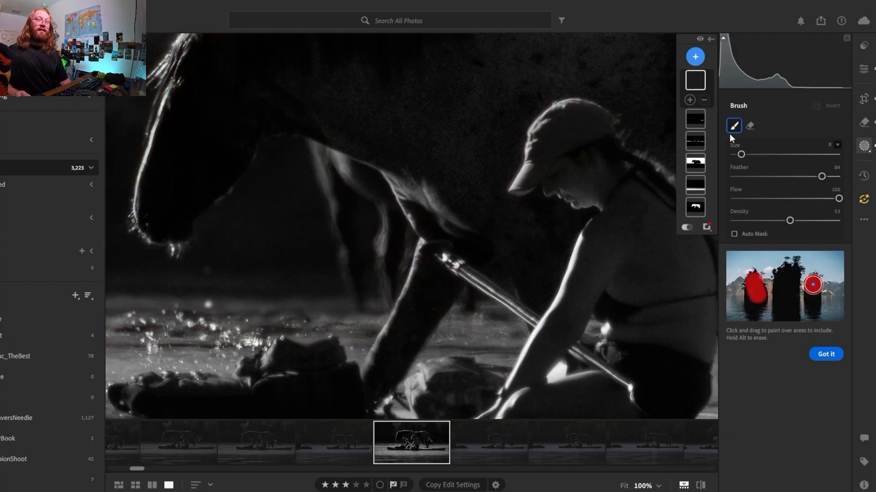
left_click(354, 305)
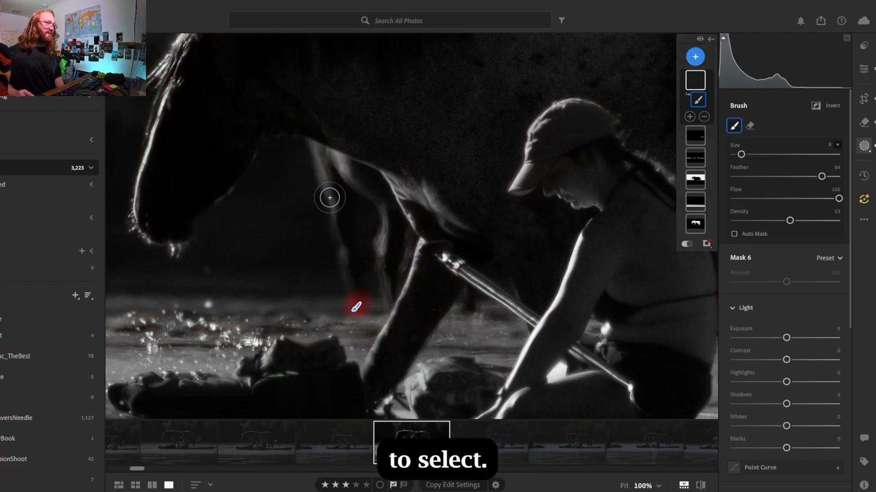
left_click(320, 165, "shift")
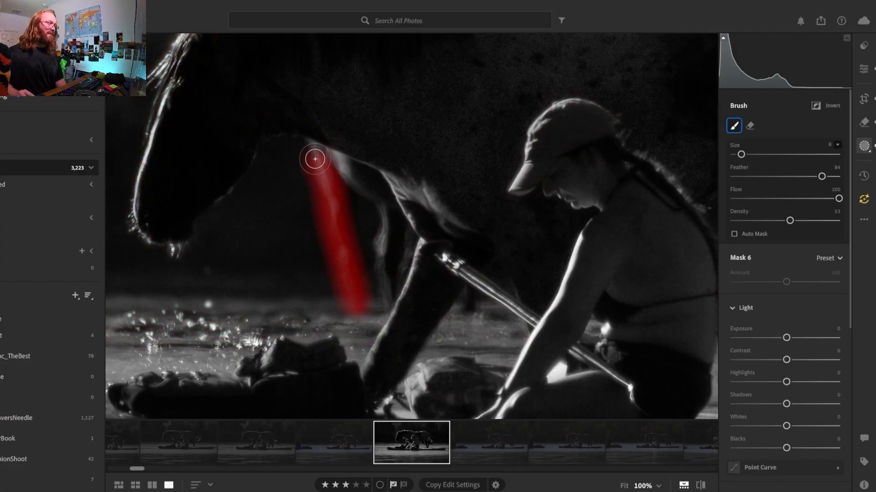
mouse_move(311, 158)
left_mouse_down()
mouse_move(347, 172)
mouse_move(367, 200)
mouse_move(381, 248)
left_mouse_up()
mouse_move(379, 285)
left_mouse_down()
mouse_move(387, 246)
mouse_move(390, 258)
mouse_move(395, 248)
mouse_move(391, 232)
mouse_move(368, 188)
mouse_move(331, 172)
left_mouse_up()
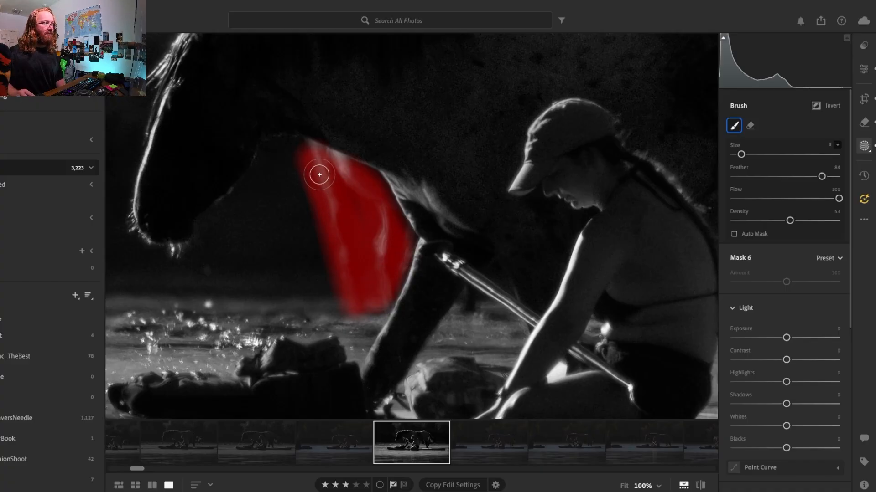
left_click_drag(363, 236, 367, 281)
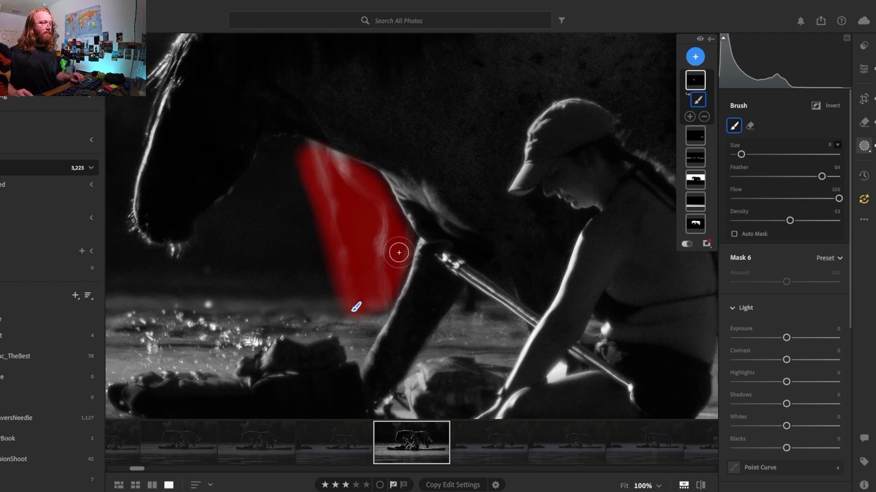
left_click_drag(395, 253, 396, 255)
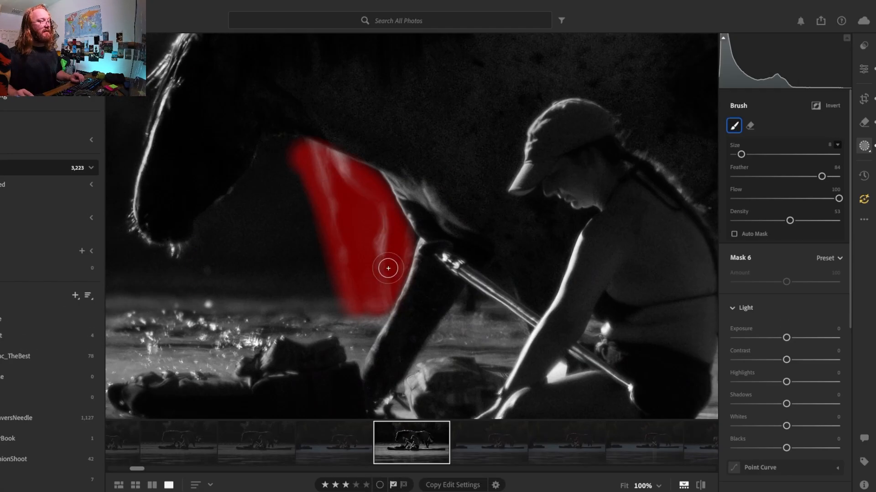
Paint the mask over the second horse's outline behind the tail, and over its hind leg with the brush reduced to size 5
left_click_drag(360, 275, 118, 292)
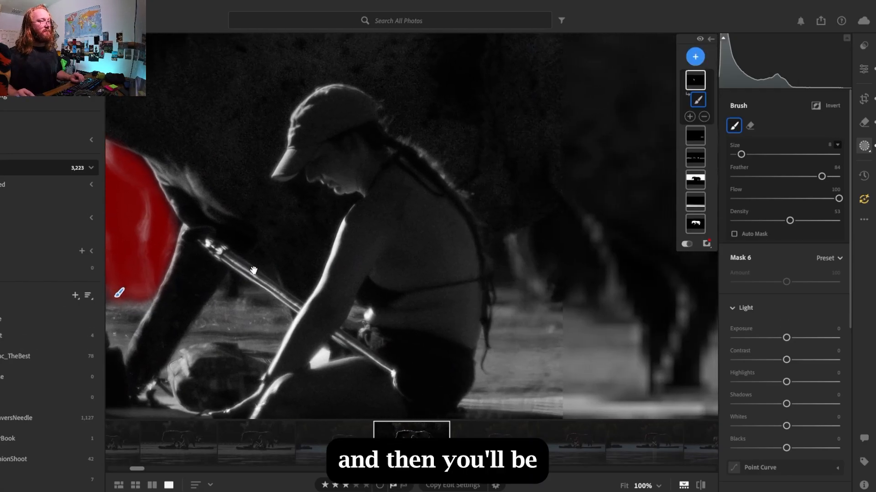
left_click_drag(288, 294, 66, 279)
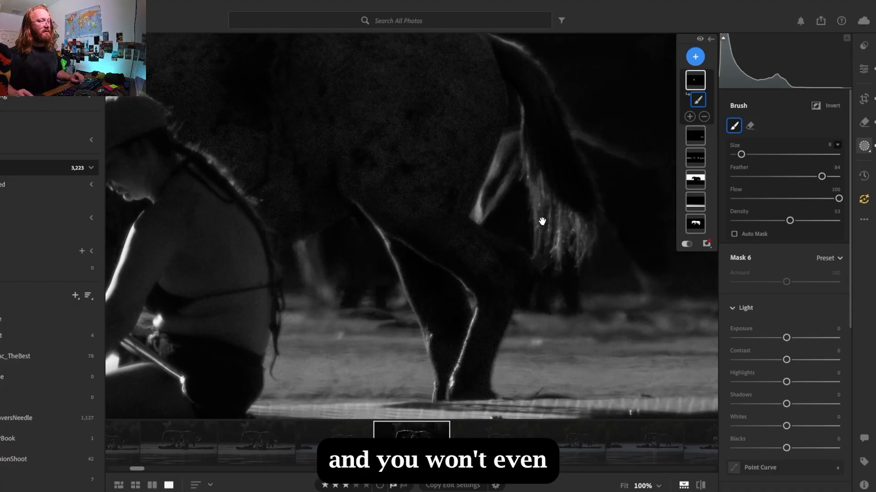
left_click_drag(542, 221, 346, 230)
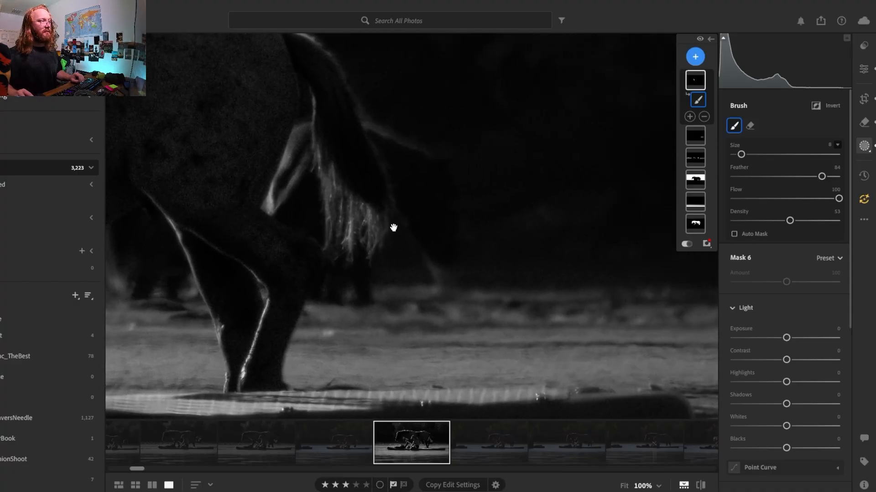
mouse_move(399, 121)
left_mouse_down()
mouse_move(416, 160)
mouse_move(395, 118)
mouse_move(447, 170)
mouse_move(459, 291)
left_mouse_up()
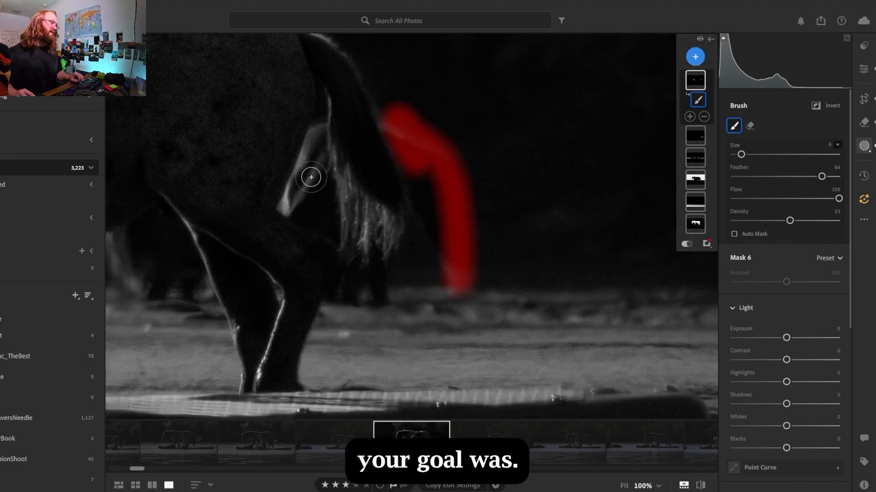
left_click(299, 202)
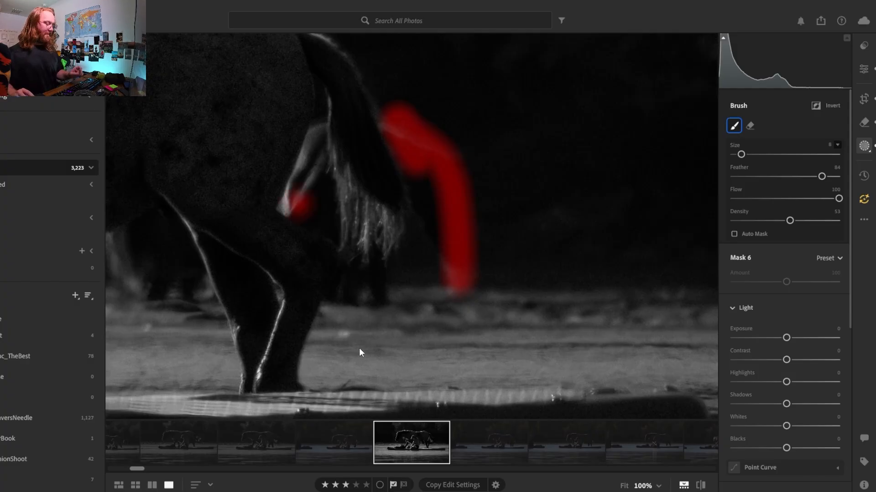
key("bracketleft")
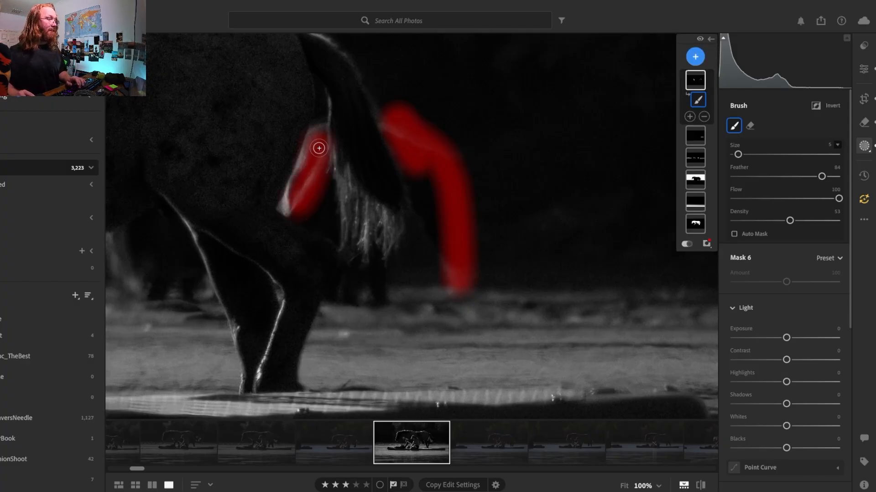
left_click_drag(319, 137, 300, 177)
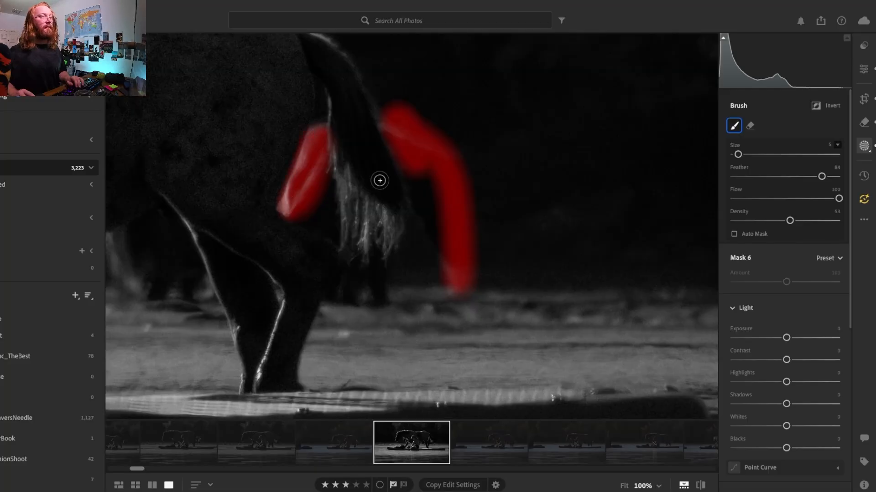
Erase the mask's spill from the inner edge of the main horse's tail and return to the painting brush
left_click(750, 127)
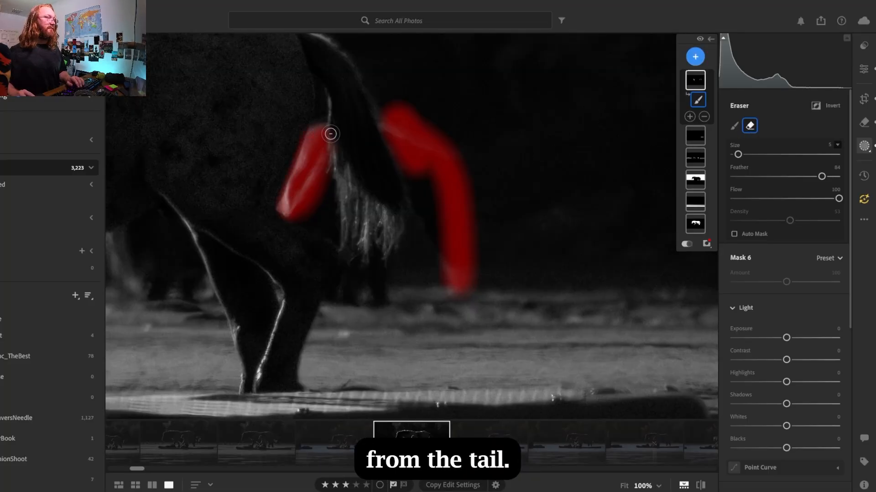
mouse_move(337, 137)
left_mouse_down()
mouse_move(335, 172)
mouse_move(342, 150)
left_mouse_up()
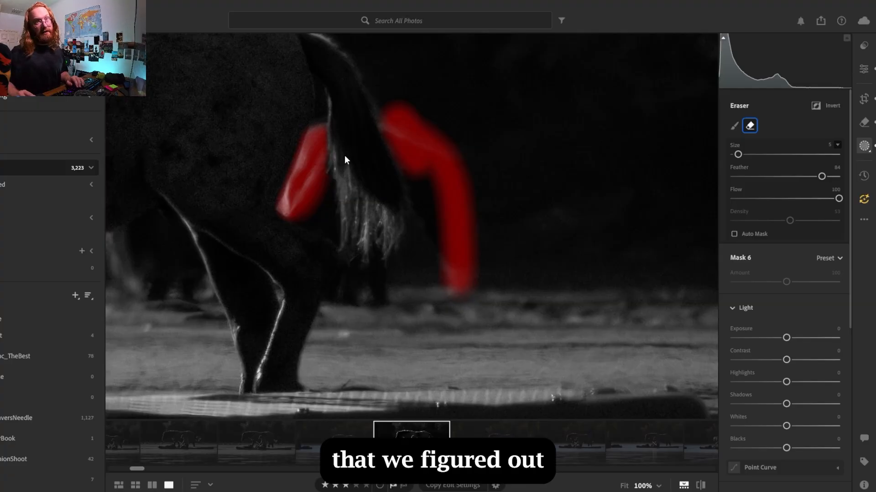
left_click(734, 126)
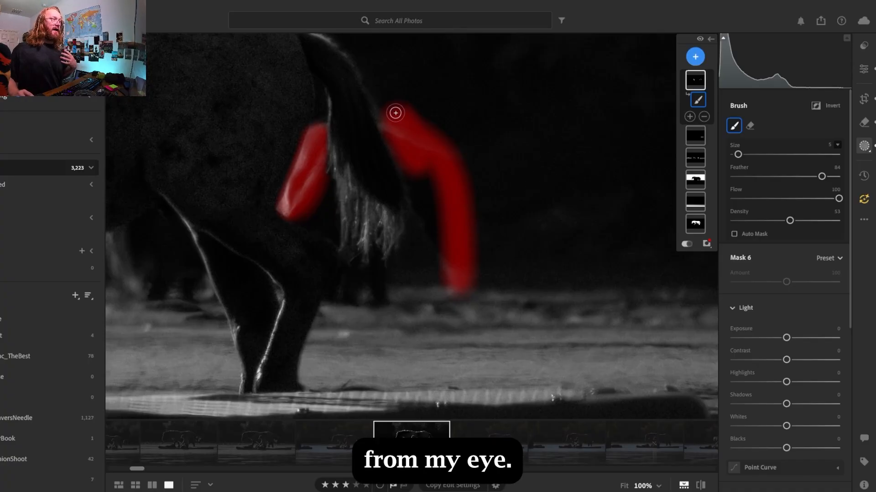
Set the second-horse mask's exposure to −0.84 and whites to −64, and judge the effect in the full photo
left_click(786, 338)
left_click_drag(786, 336, 775, 340)
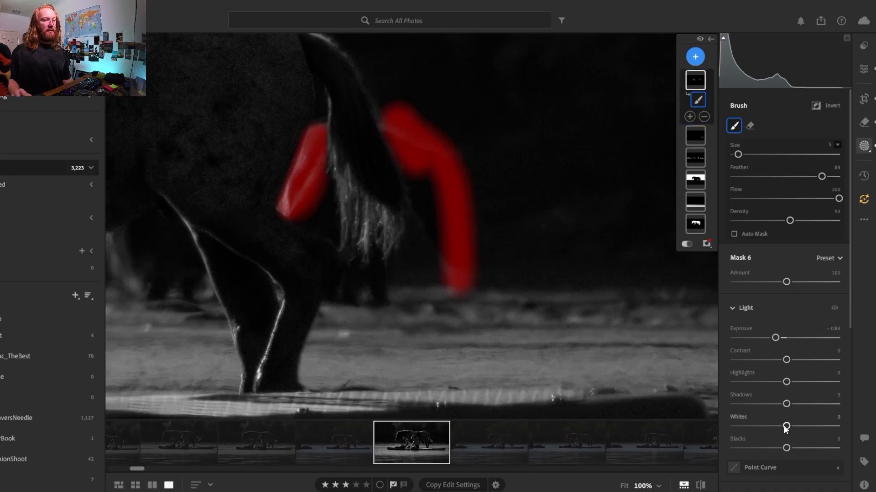
left_click_drag(786, 426, 752, 436)
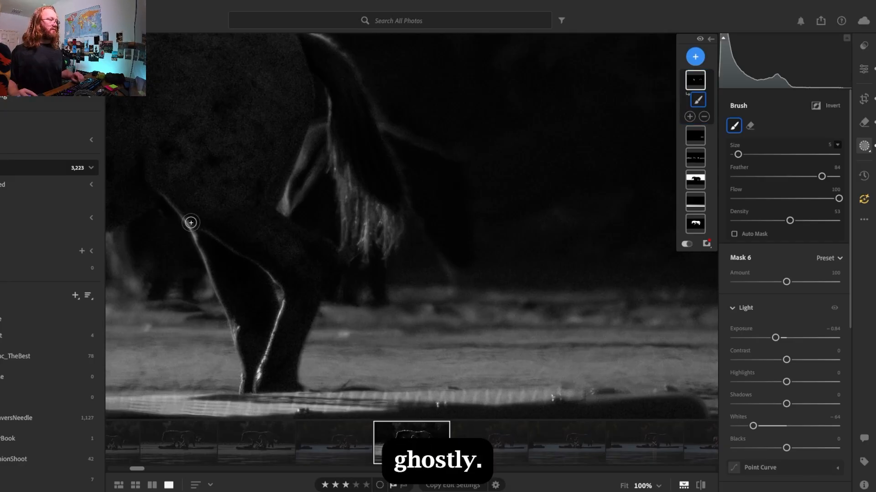
key("z")
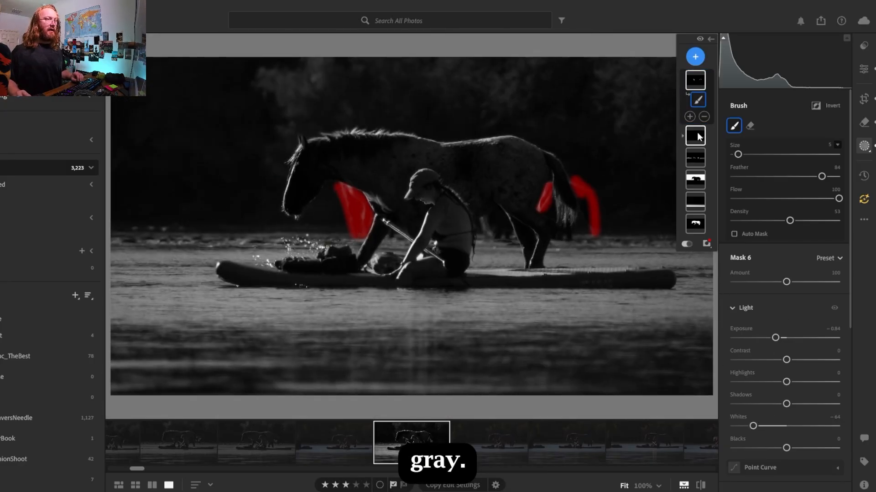
Lower the second-horse mask's whites to −72 with the mask overlay hidden, and show the overlay again
left_click(687, 244)
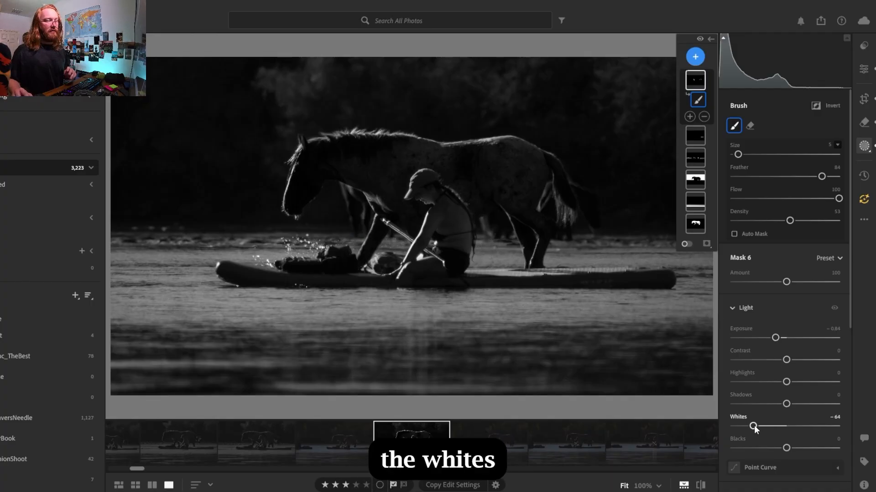
left_click(696, 100)
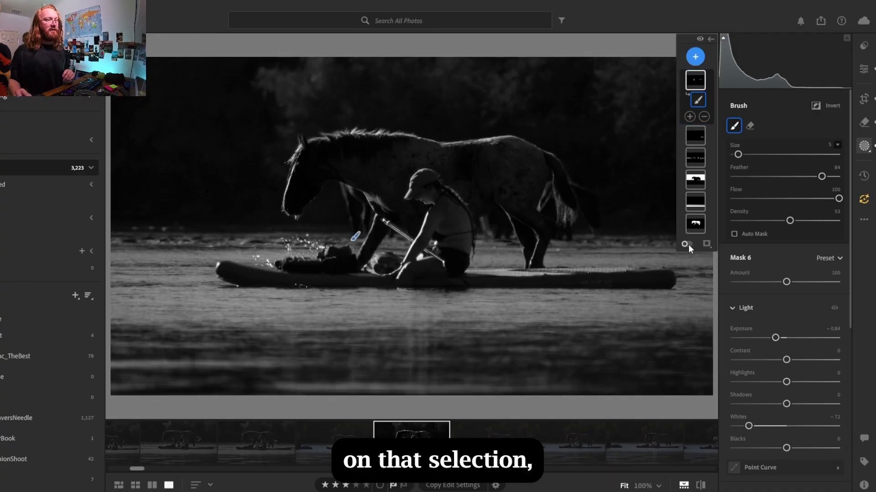
left_click(685, 243)
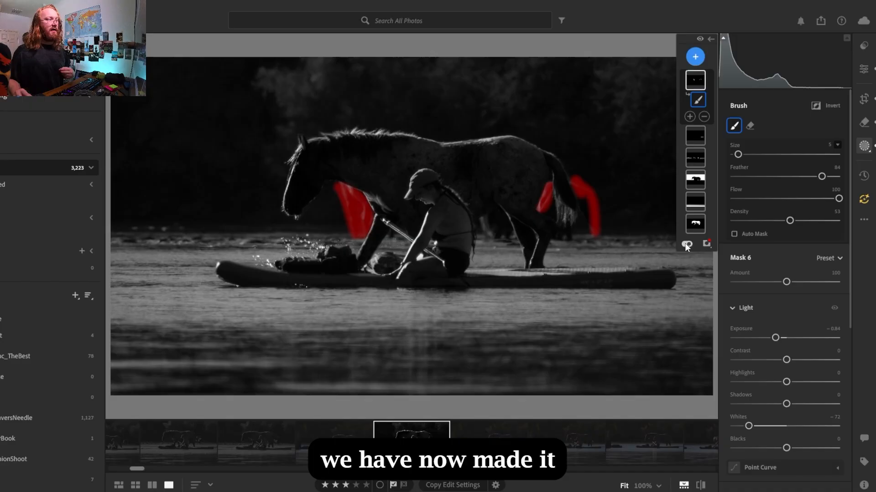
Inspect the masked front legs up close, review the background and second-horse masks, and return to the general edit settings without the overlay
left_click(346, 184)
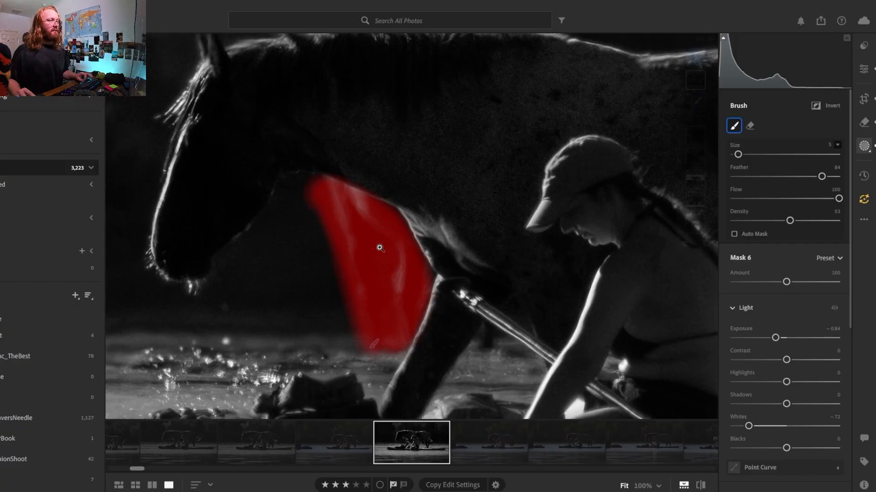
left_click(380, 247)
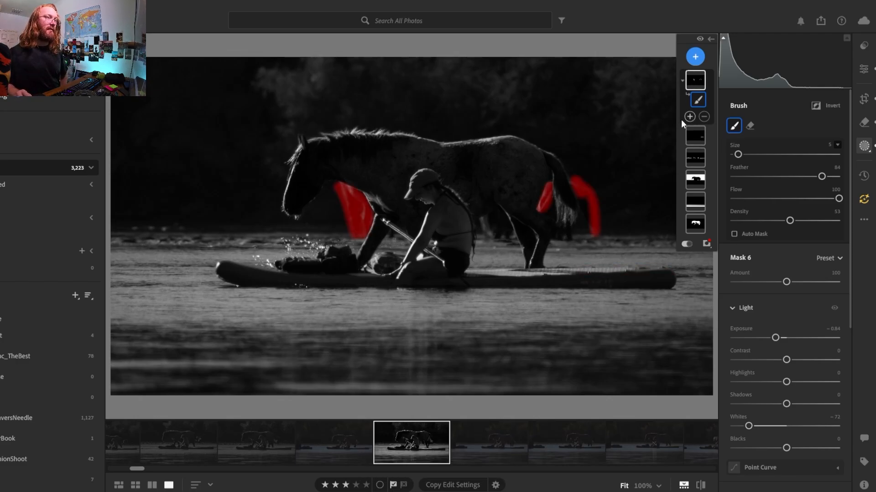
left_click(679, 174)
left_click(690, 150)
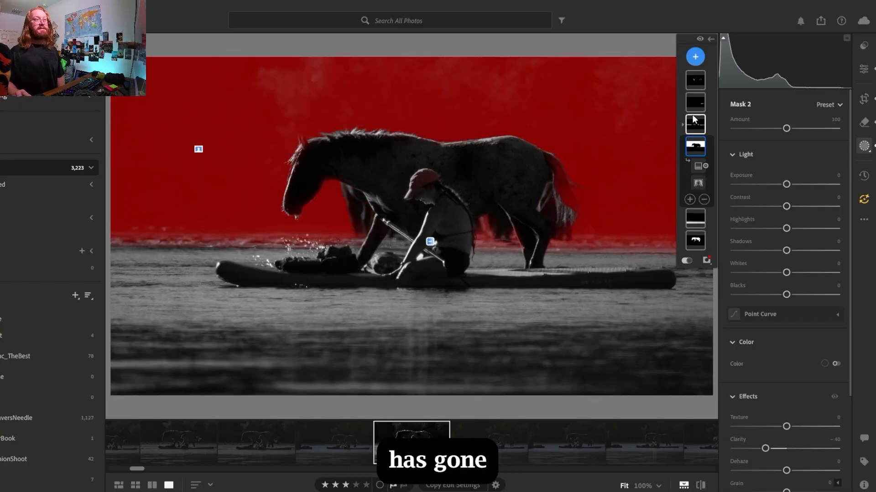
left_click(694, 84)
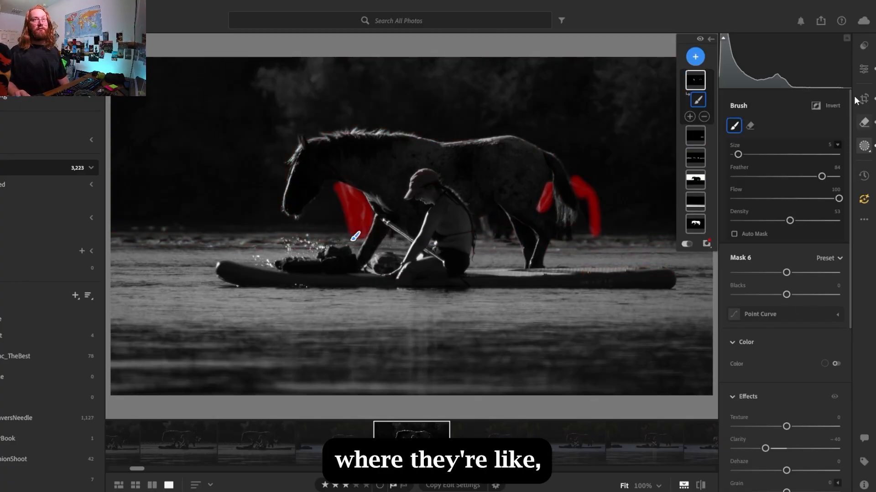
left_click(864, 68)
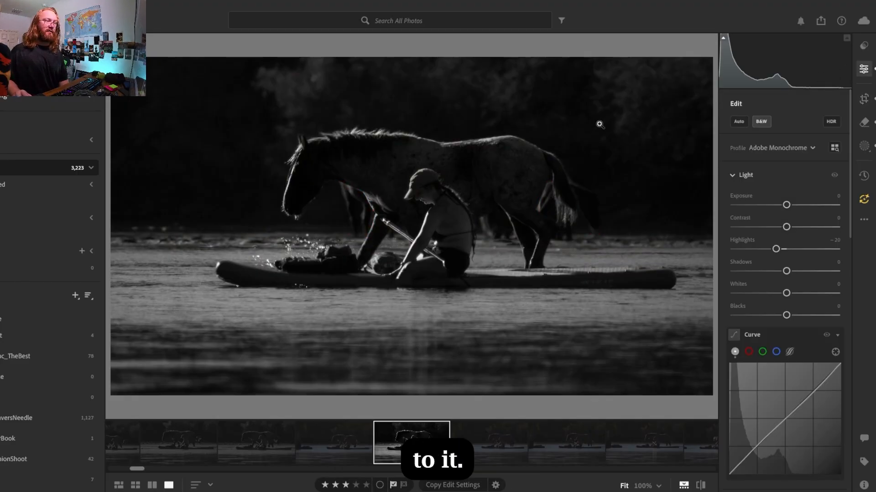
Check the area around the main horse's hind legs up close and set the photo's Denoise amount to 61
left_click(542, 208)
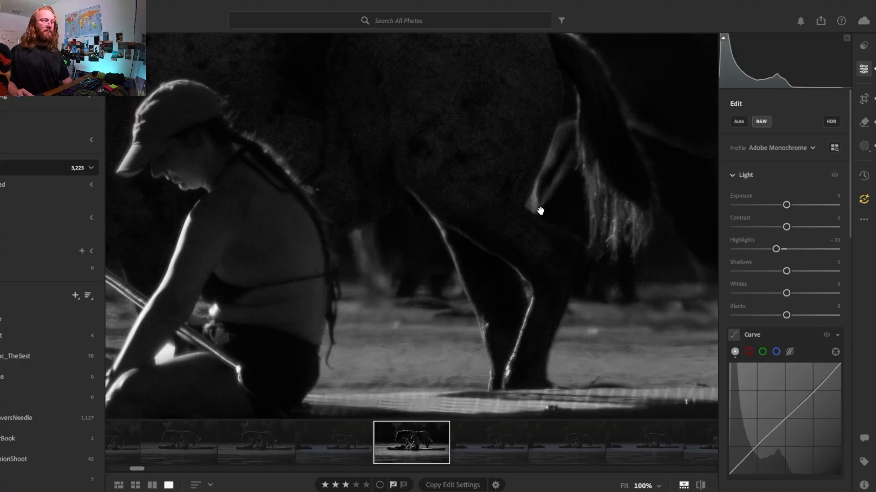
left_click(532, 190)
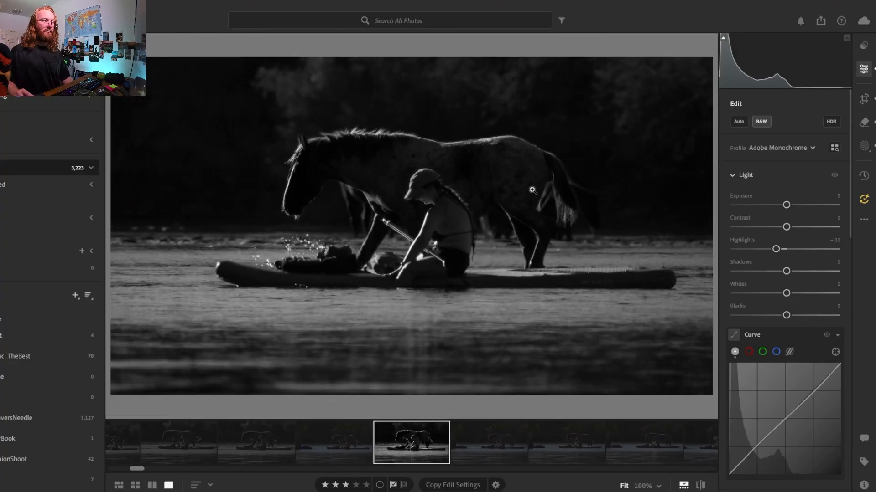
left_click_drag(853, 232, 861, 402)
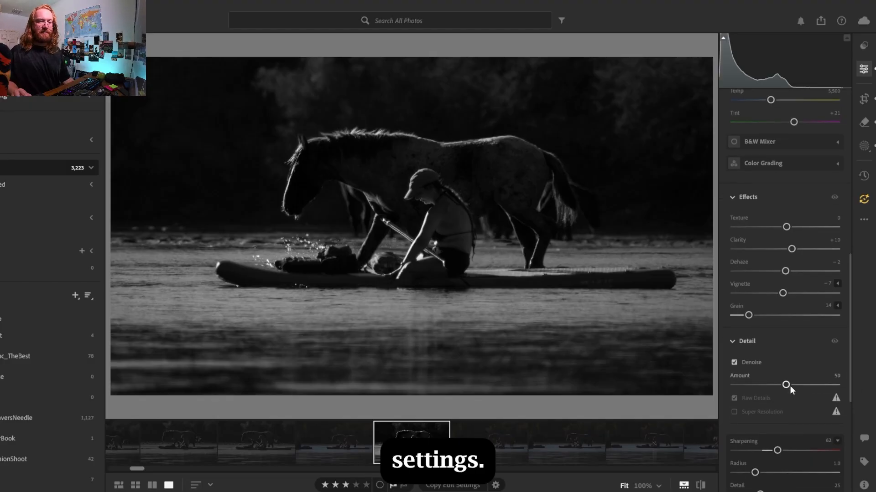
left_click_drag(789, 387, 790, 387)
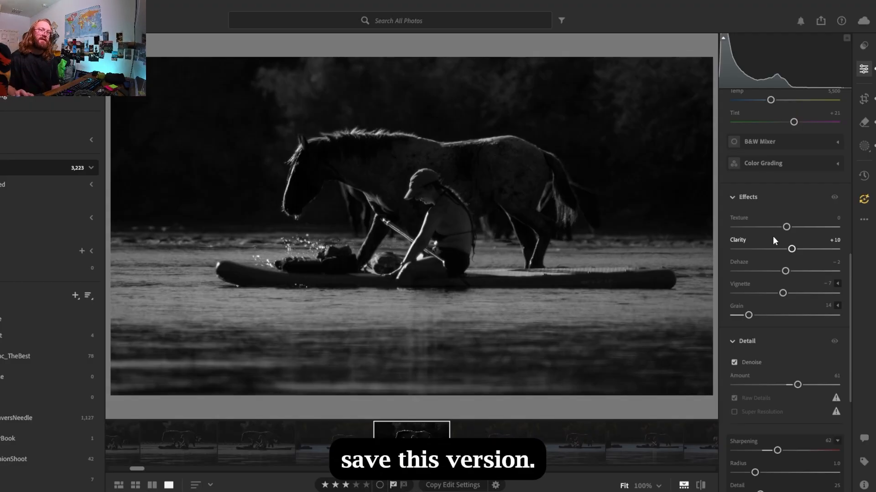
Save the current edit as a new named version called "251103_Recording"
left_click(864, 174)
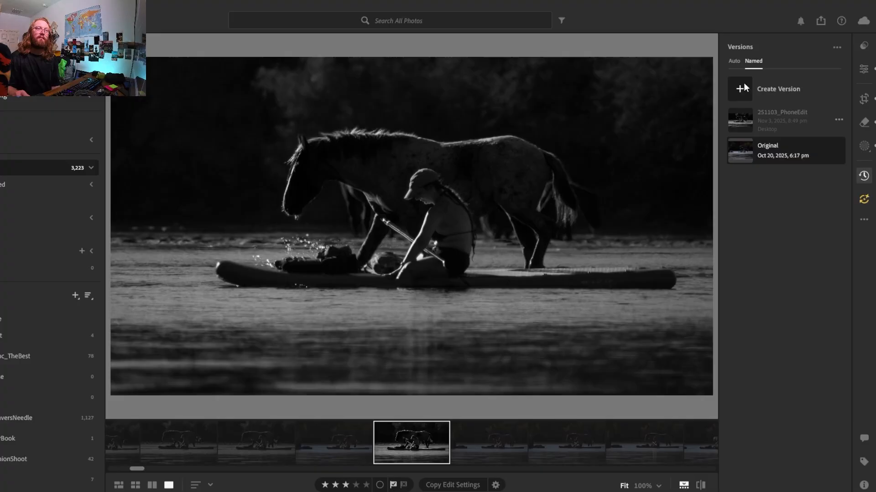
left_click(744, 87)
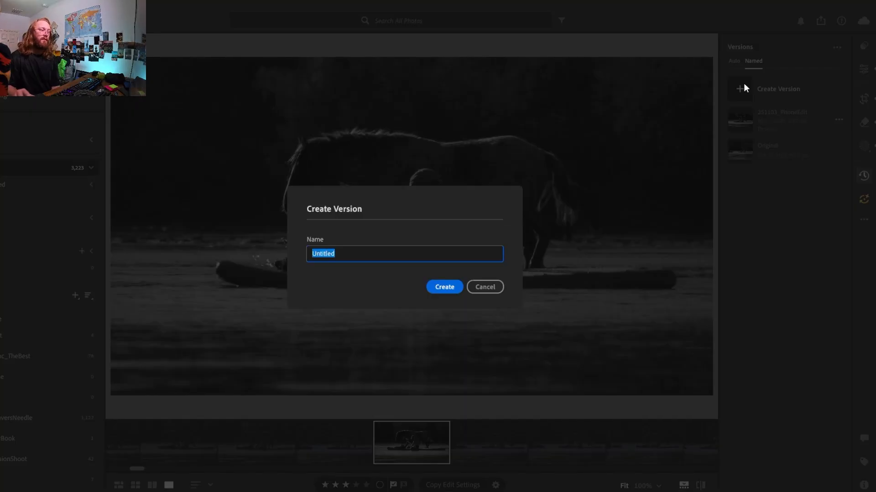
type("2511")
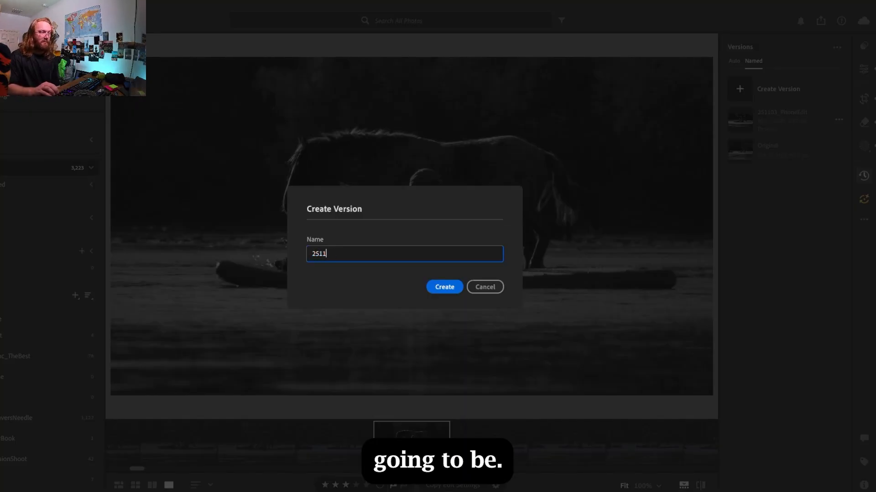
type("03_")
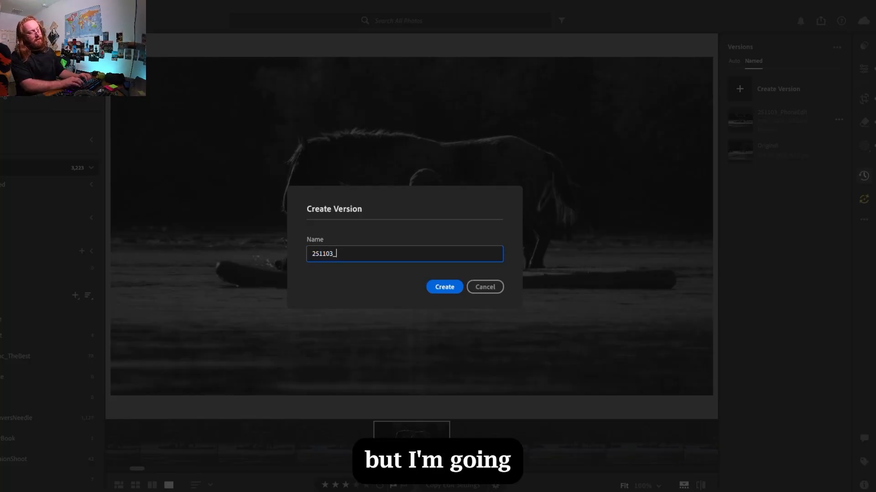
type("ording")
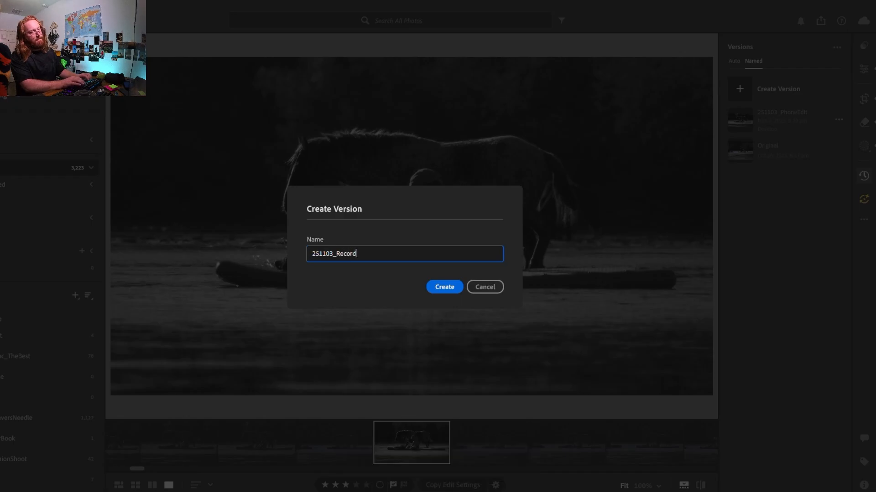
left_click(443, 288)
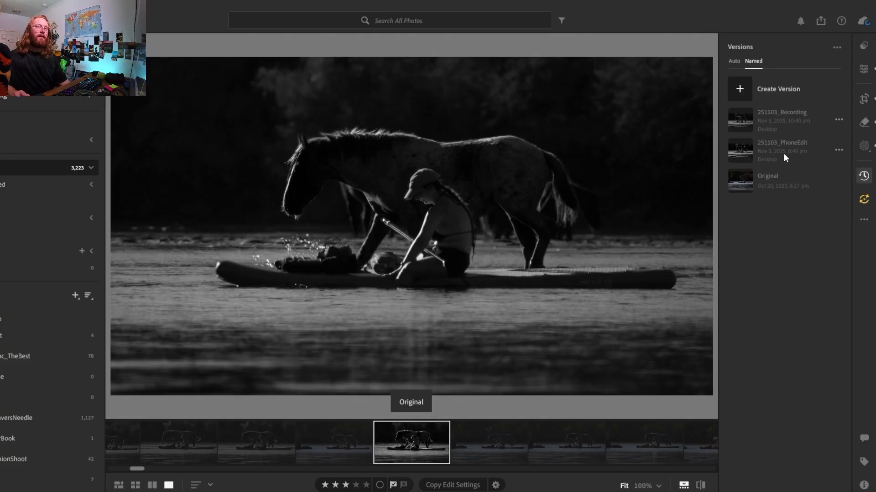
Compare the saved versions 251103_PhoneEdit, Original and 251103_Recording
left_click(784, 153)
left_click(793, 183)
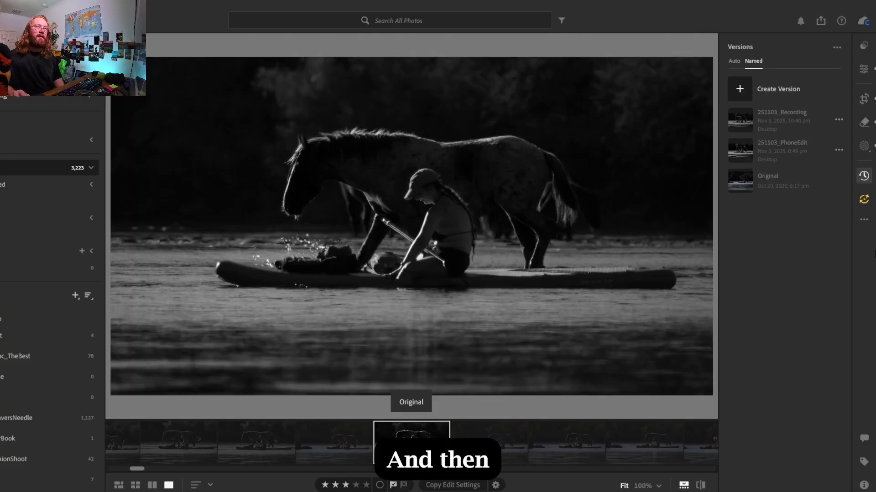
left_click(803, 114)
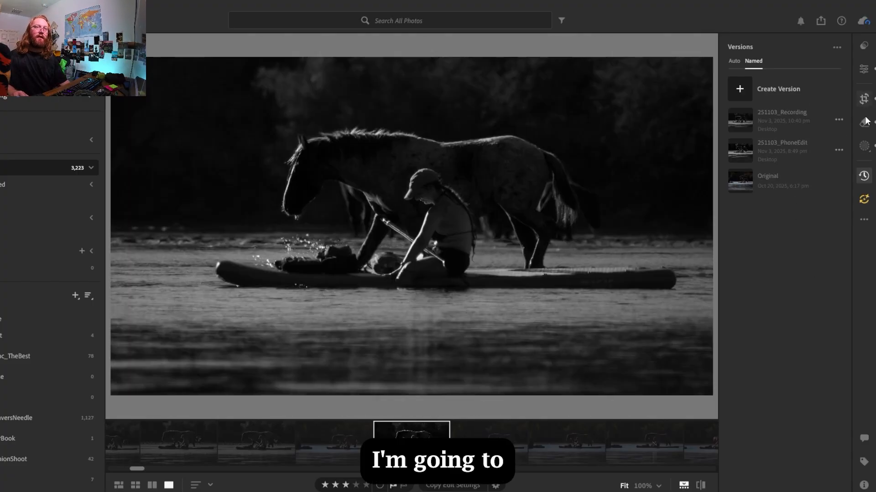
Create a new brush mask and paint over the paddleboarder's cap, face and neck, working close up
left_click(864, 147)
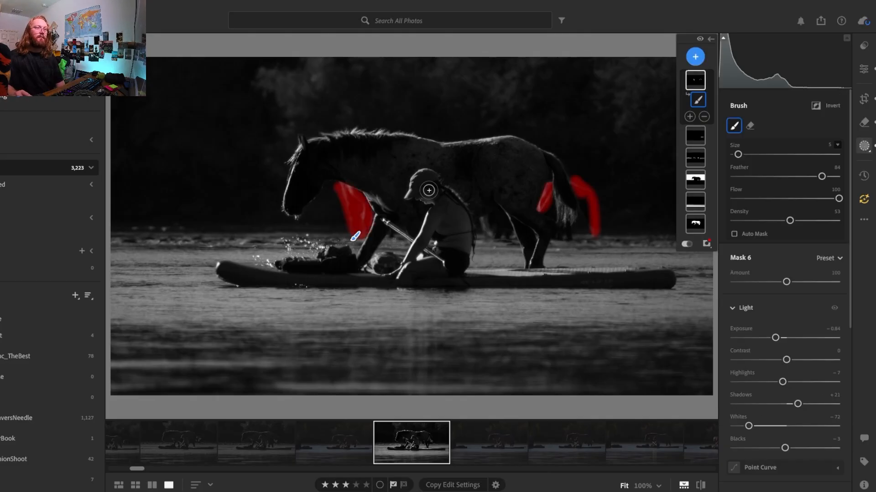
left_click(696, 58)
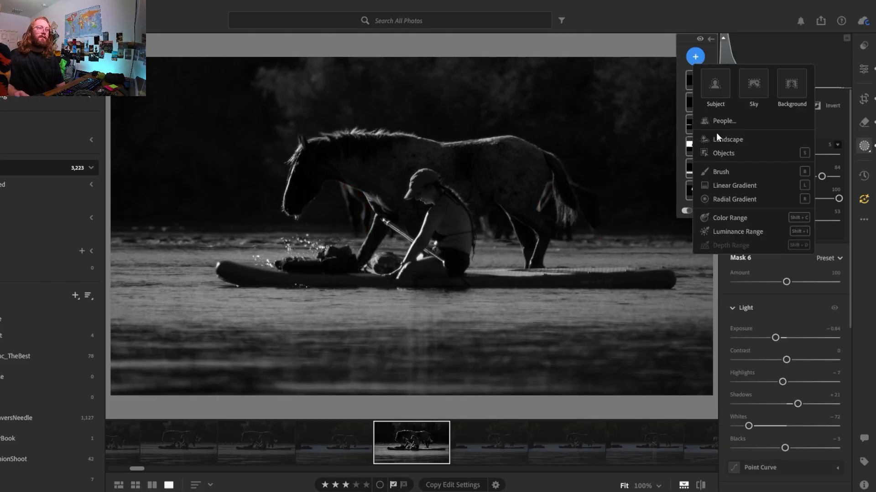
left_click(717, 172)
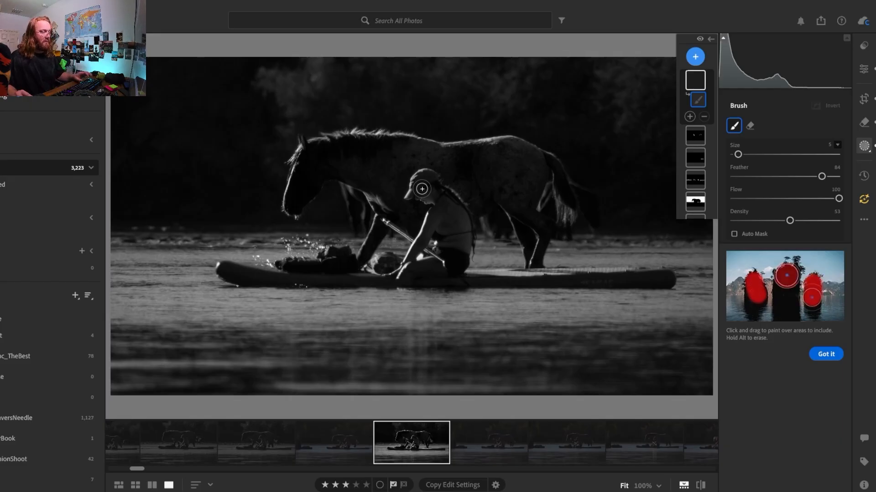
left_click(422, 189)
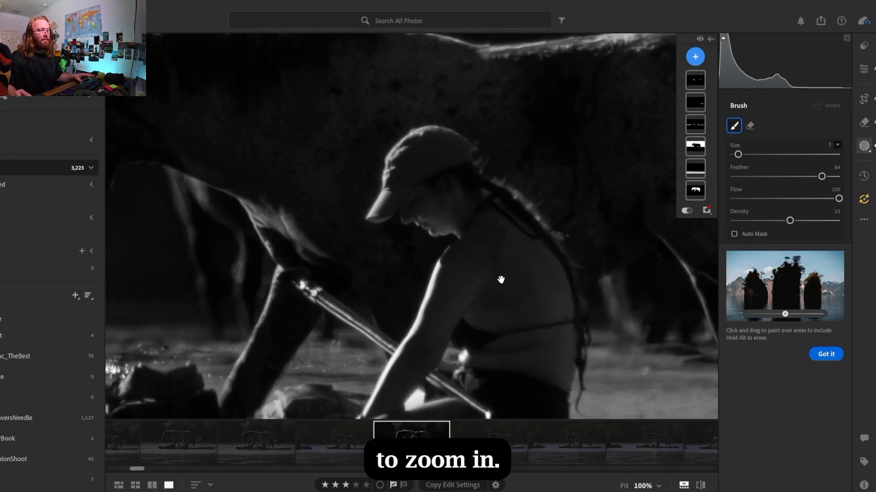
left_click_drag(460, 224, 423, 227)
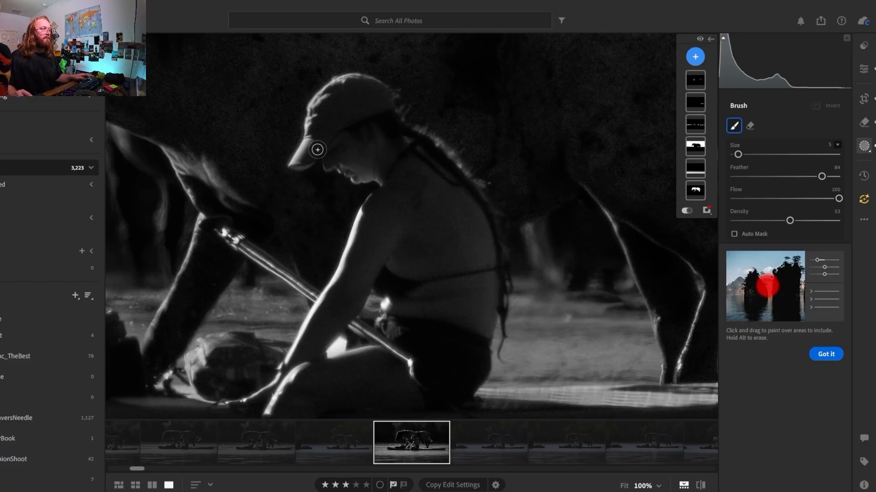
left_click_drag(312, 155, 304, 161)
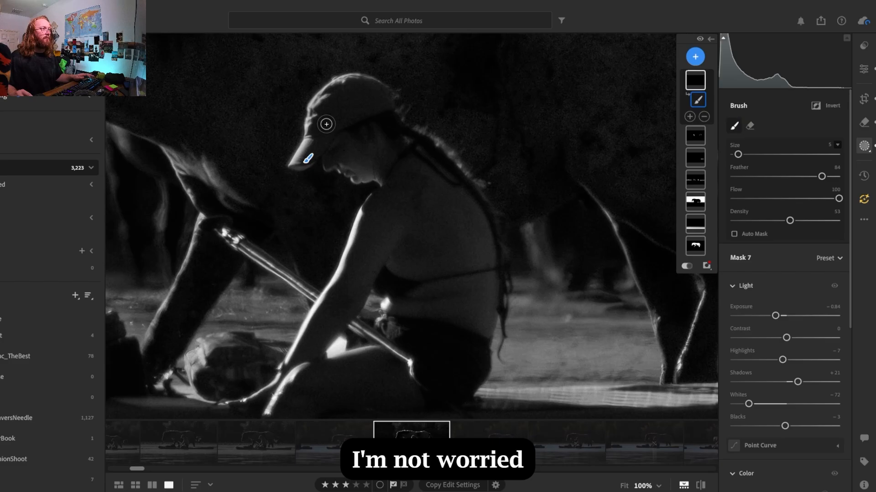
mouse_move(331, 103)
left_mouse_down()
mouse_move(370, 90)
mouse_move(391, 118)
mouse_move(351, 132)
mouse_move(371, 137)
mouse_move(368, 102)
mouse_move(347, 130)
mouse_move(342, 122)
mouse_move(350, 142)
mouse_move(323, 148)
mouse_move(382, 172)
mouse_move(389, 190)
mouse_move(363, 217)
left_mouse_up()
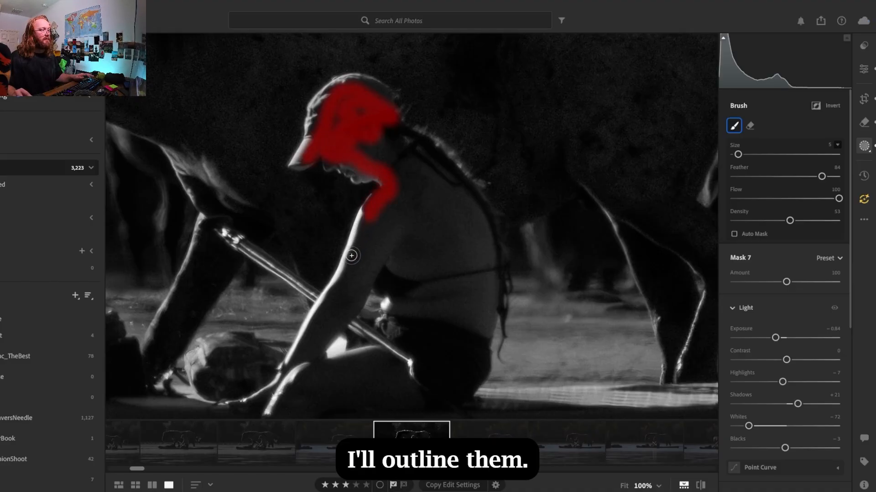
Outline the paddleboarder's arm, chest, hips and back with the brush and close the remaining gaps on the face
mouse_move(351, 255)
left_mouse_down()
mouse_move(316, 335)
mouse_move(359, 294)
left_mouse_up()
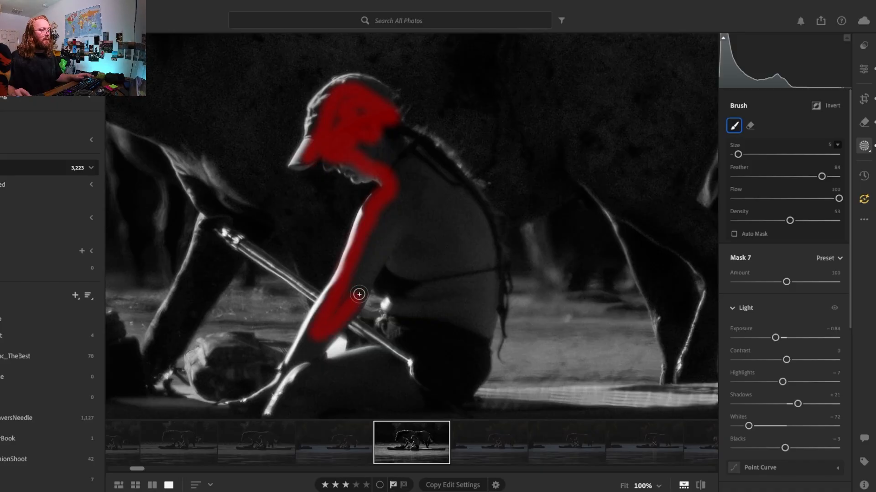
mouse_move(385, 254)
left_mouse_down()
mouse_move(415, 275)
mouse_move(401, 294)
mouse_move(381, 276)
mouse_move(393, 283)
left_mouse_up()
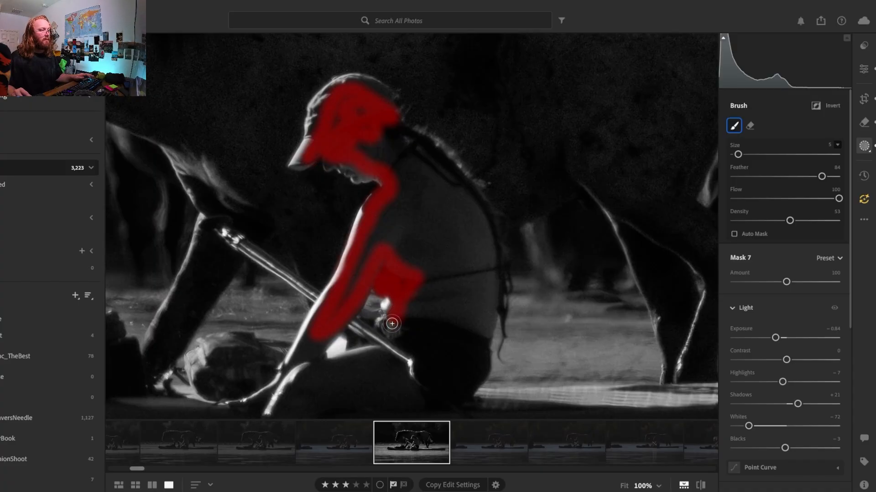
mouse_move(392, 323)
left_mouse_down()
mouse_move(416, 369)
mouse_move(472, 386)
mouse_move(484, 366)
mouse_move(491, 255)
mouse_move(469, 204)
mouse_move(383, 125)
mouse_move(345, 104)
mouse_move(331, 118)
mouse_move(334, 131)
mouse_move(351, 129)
mouse_move(342, 163)
left_mouse_up()
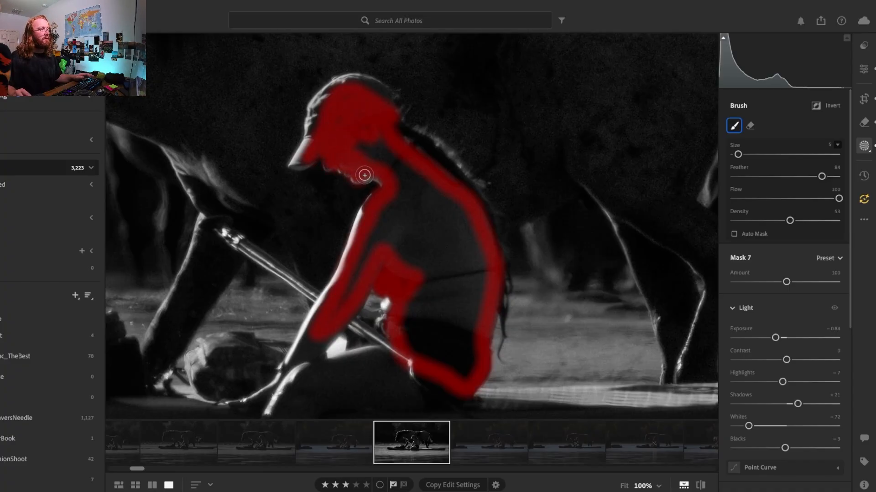
mouse_move(383, 174)
left_mouse_down()
mouse_move(346, 130)
mouse_move(354, 116)
mouse_move(343, 105)
mouse_move(373, 143)
left_mouse_up()
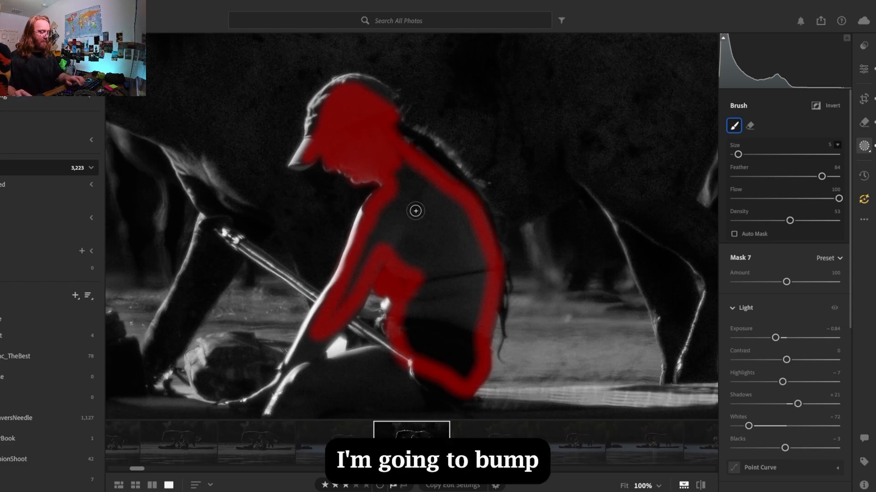
Enlarge the brush to size 9 and fill the inside of the outlined torso in the paddleboarder mask
key("bracketright")
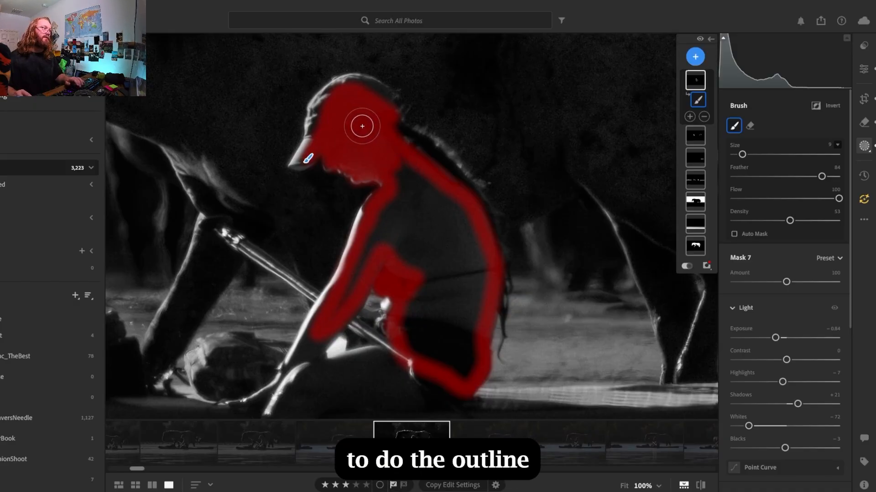
key("bracketleft")
mouse_move(403, 188)
left_mouse_down()
mouse_move(401, 211)
mouse_move(384, 224)
mouse_move(391, 210)
mouse_move(328, 322)
mouse_move(374, 253)
mouse_move(413, 277)
mouse_move(398, 262)
mouse_move(392, 223)
mouse_move(420, 338)
mouse_move(420, 287)
mouse_move(425, 346)
mouse_move(413, 331)
mouse_move(462, 369)
mouse_move(469, 284)
mouse_move(440, 214)
mouse_move(403, 166)
mouse_move(444, 344)
left_mouse_up()
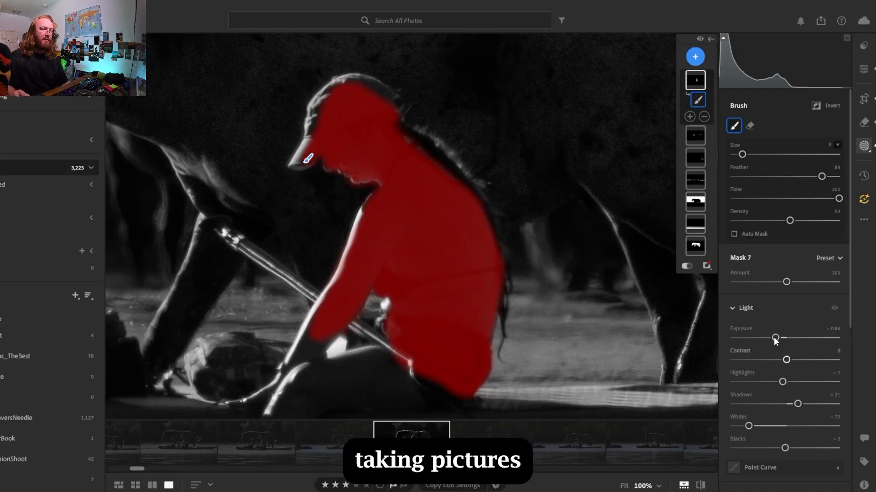
Try an exposure of −0.88 on the paddleboarder mask and look through the available mask presets
left_click(694, 78)
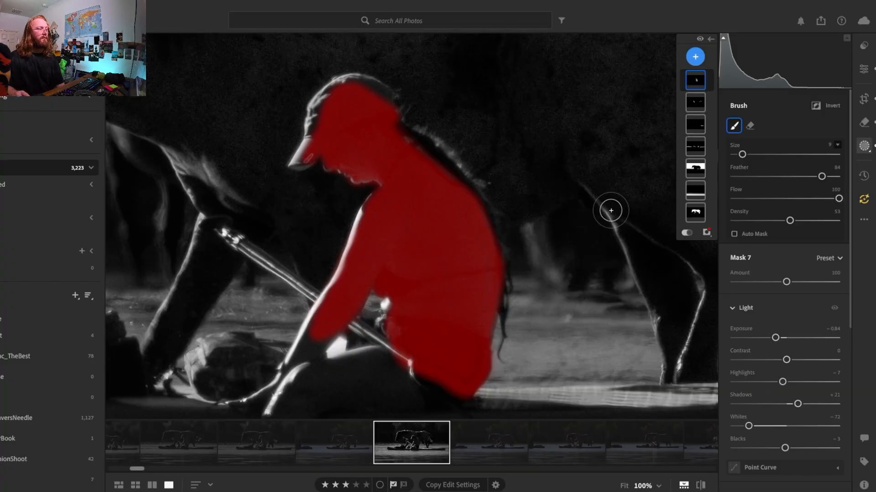
left_click(693, 77)
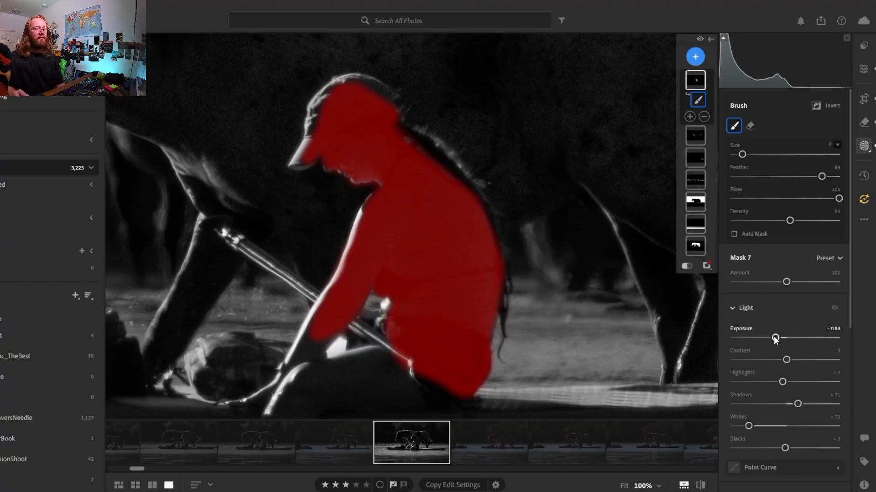
left_click_drag(775, 338, 773, 337)
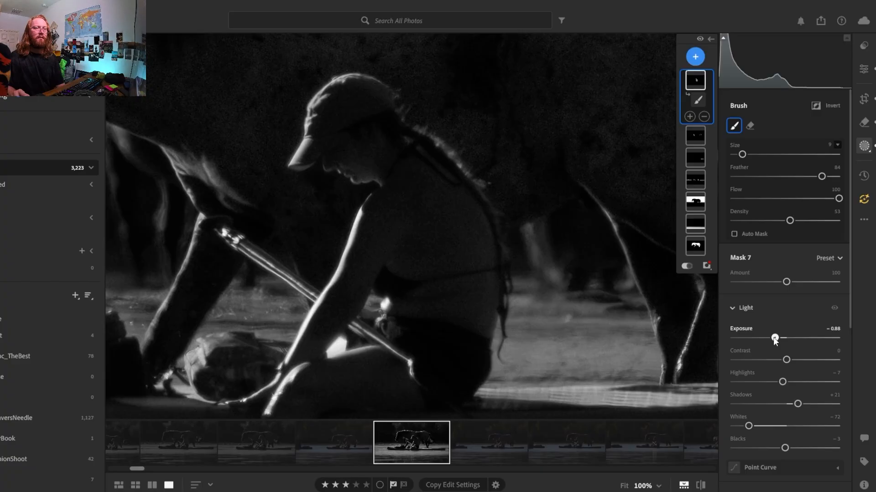
left_click(828, 258)
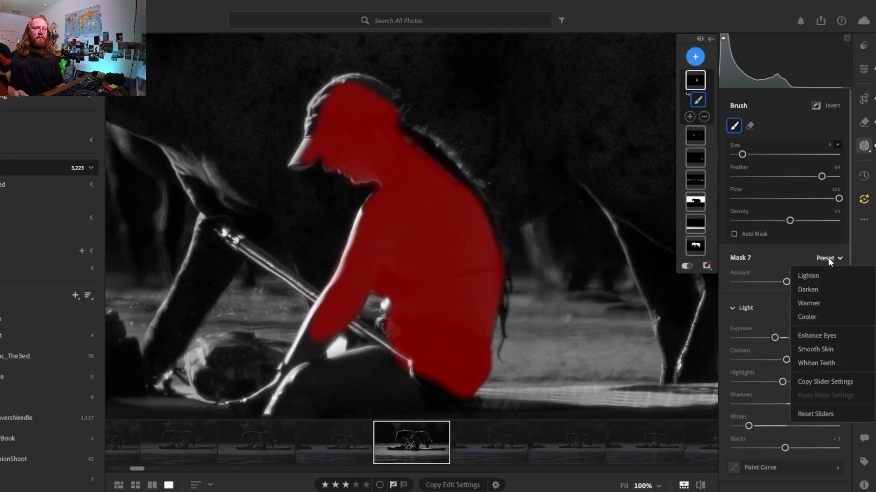
left_click(760, 256)
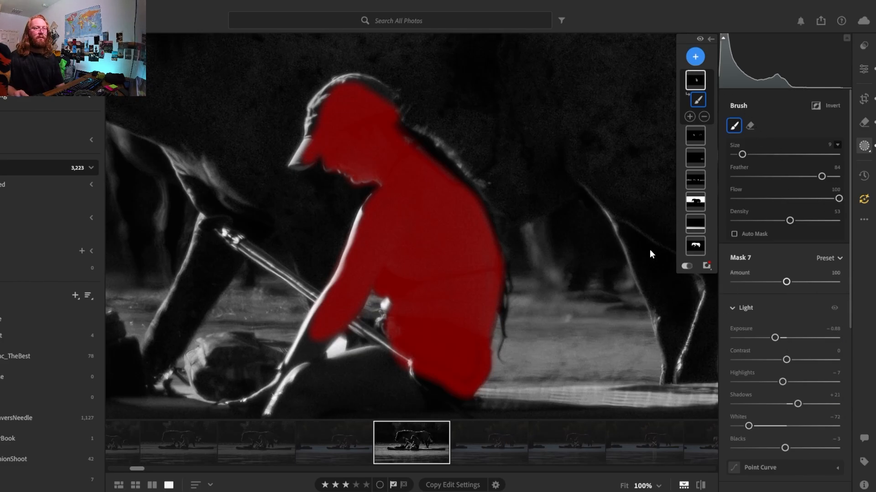
Hide the mask overlay and reset the paddleboarder mask's exposure, shadows, whites and highlights to 0
left_click(684, 266)
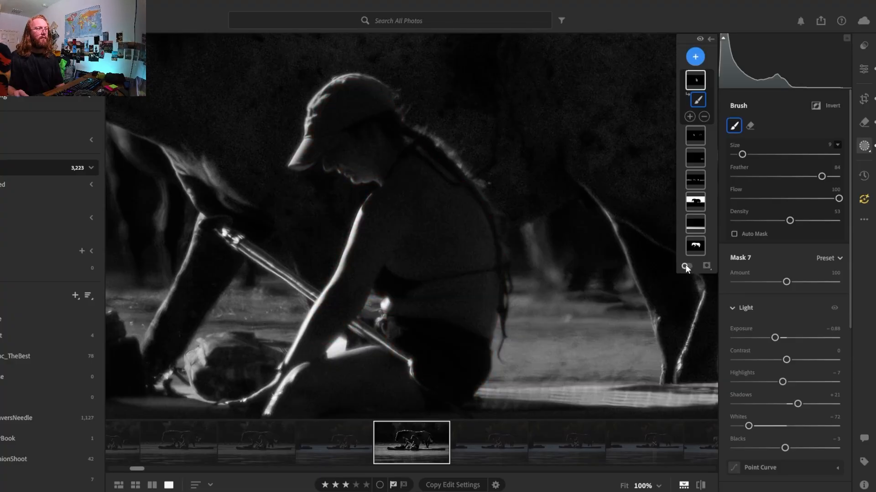
double_click(775, 338)
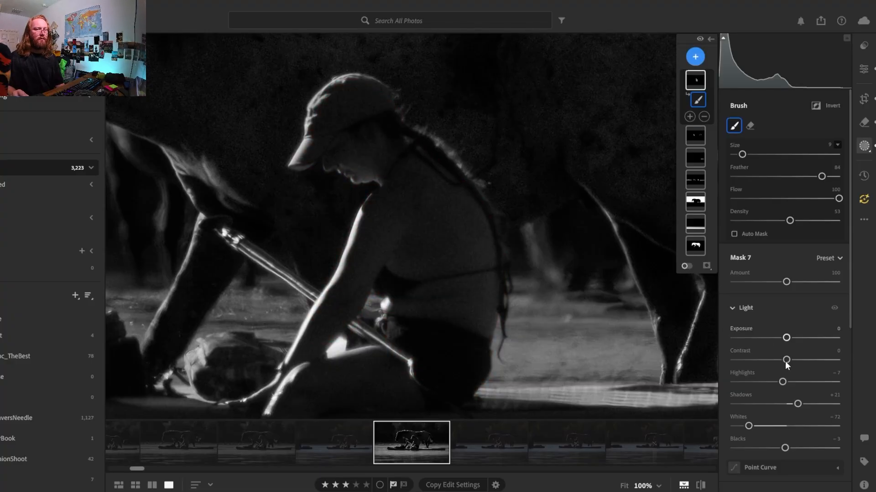
double_click(799, 406)
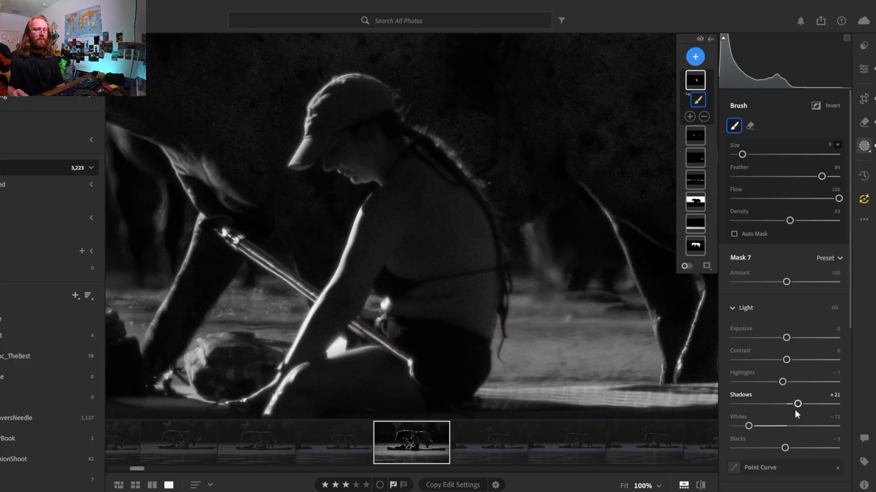
double_click(749, 428)
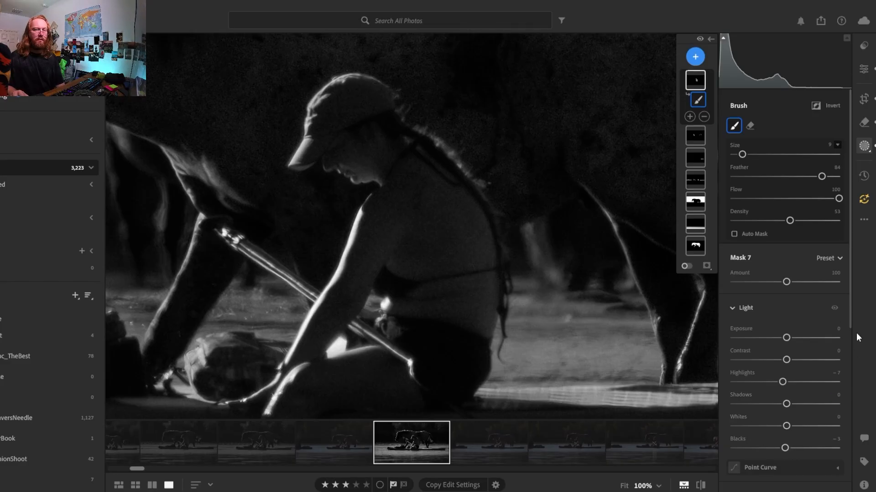
double_click(782, 381)
Reset the paddleboarder mask's clarity, grain, texture, sharpness, noise reduction and blacks to 0
left_click_drag(850, 316, 833, 438)
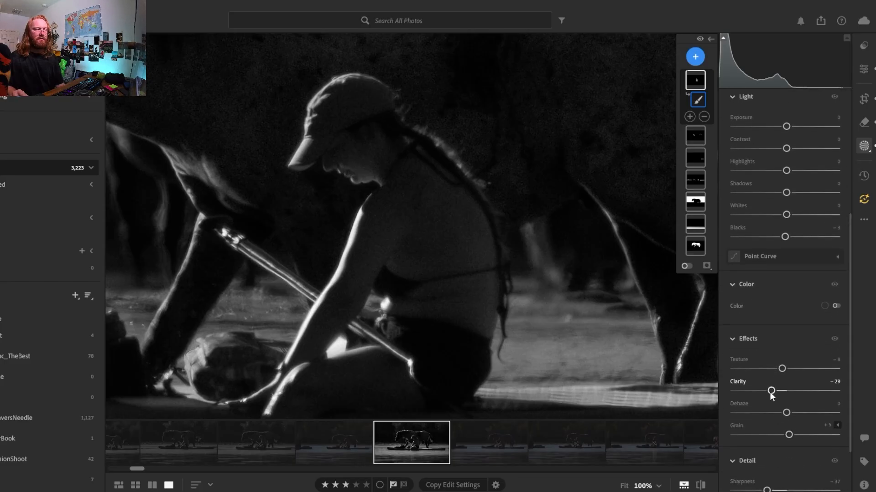
double_click(770, 391)
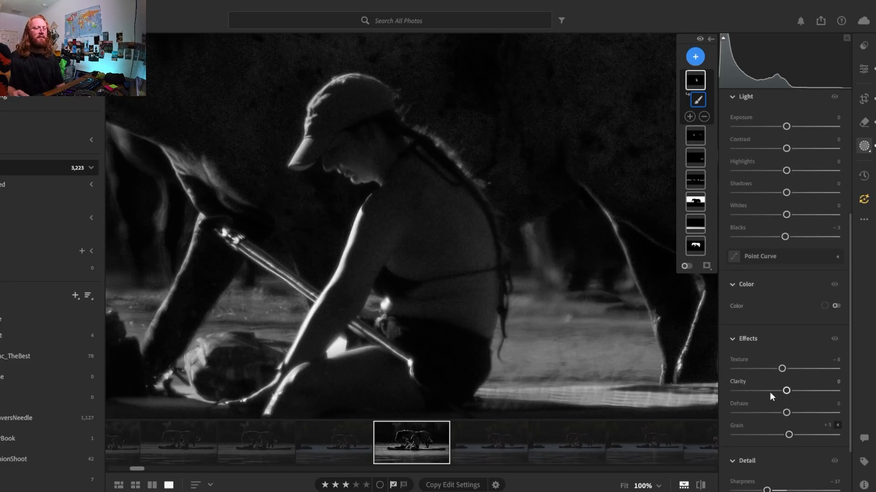
double_click(786, 437)
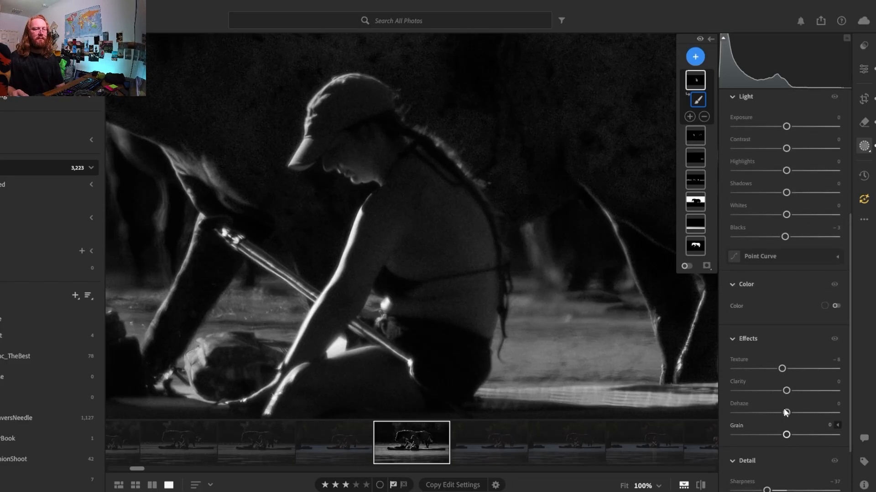
double_click(782, 368)
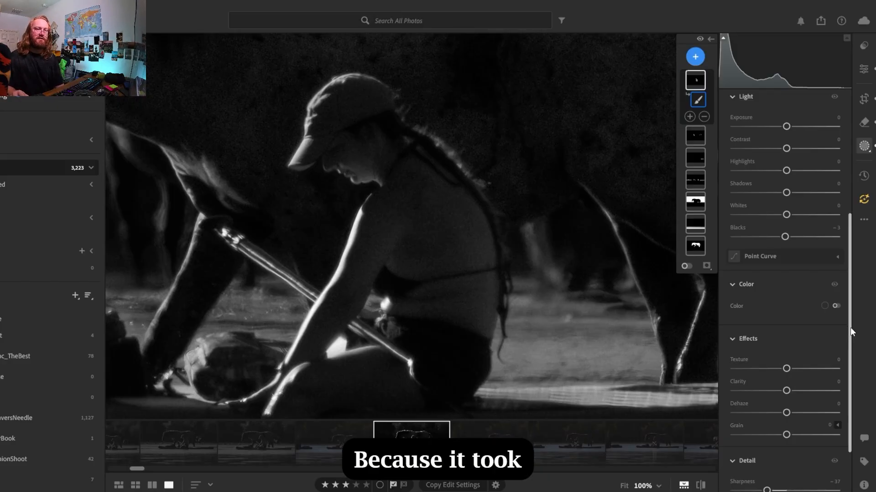
left_click_drag(850, 328, 844, 380)
double_click(768, 415)
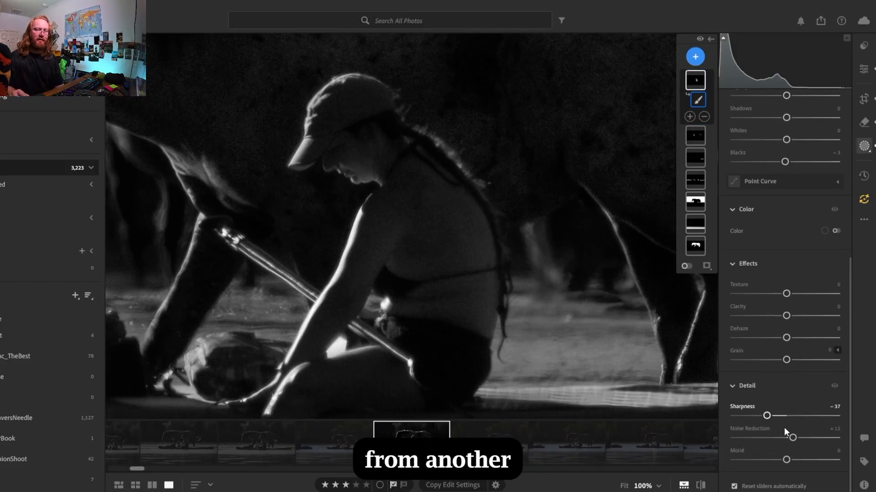
double_click(792, 437)
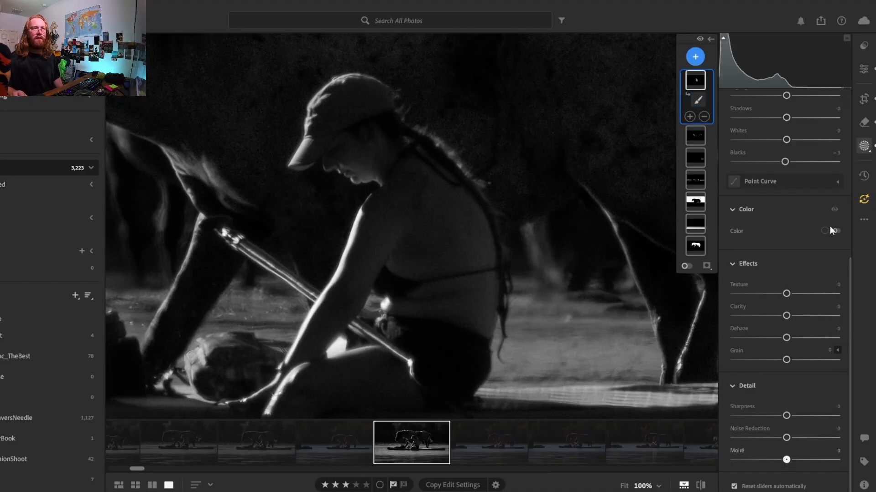
double_click(784, 162)
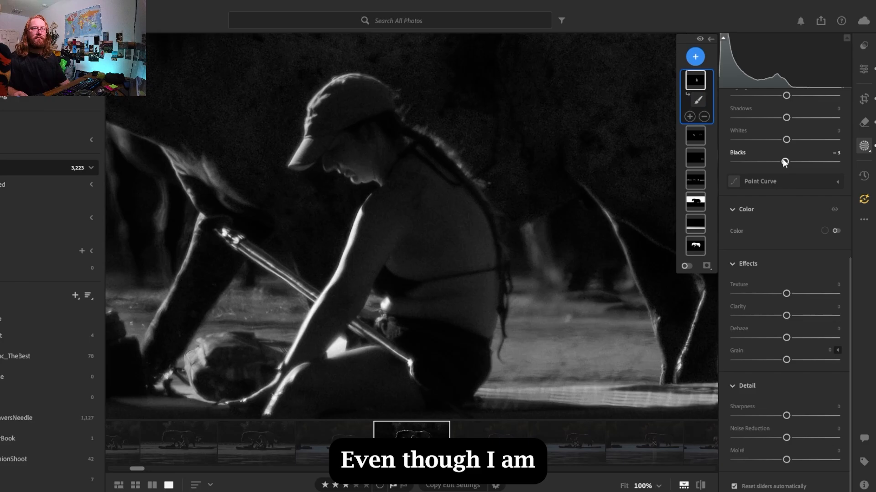
Try an exposure of −0.36 and a contrast of +36 on the paddleboarder mask, judging it on the whole photo
left_click_drag(850, 313, 840, 193)
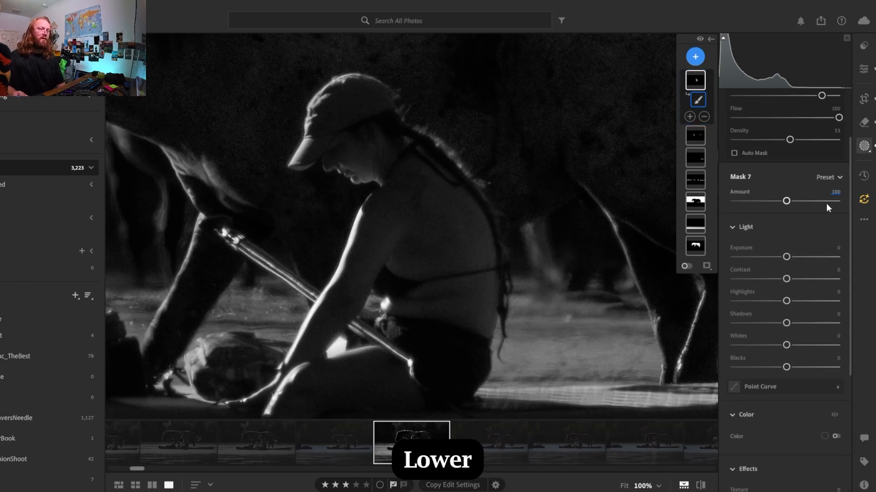
left_click_drag(785, 256, 782, 256)
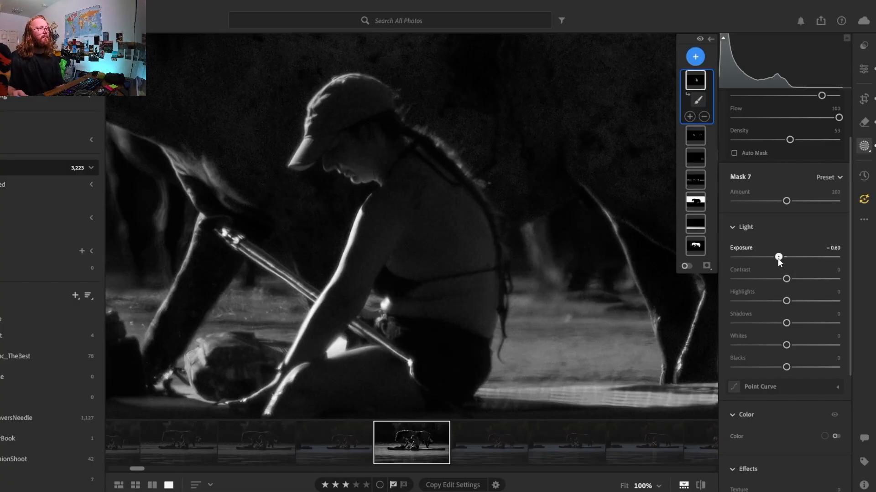
left_click_drag(778, 258, 777, 259)
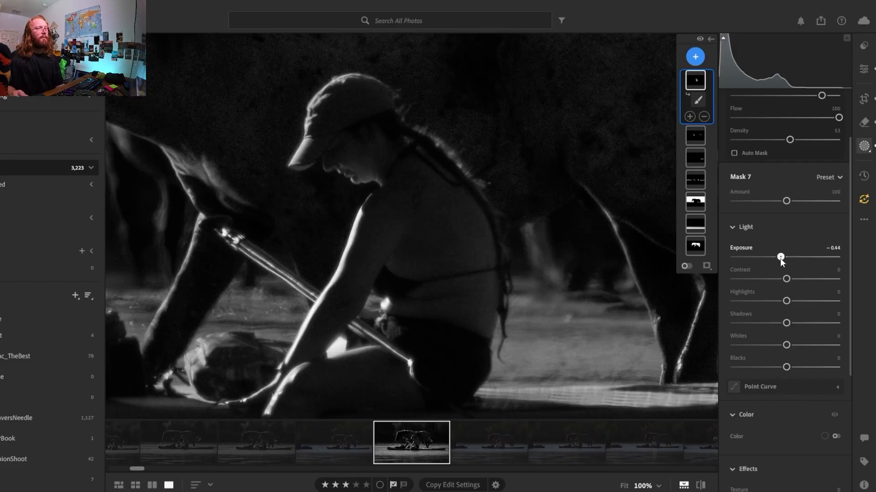
left_click_drag(781, 257, 807, 280)
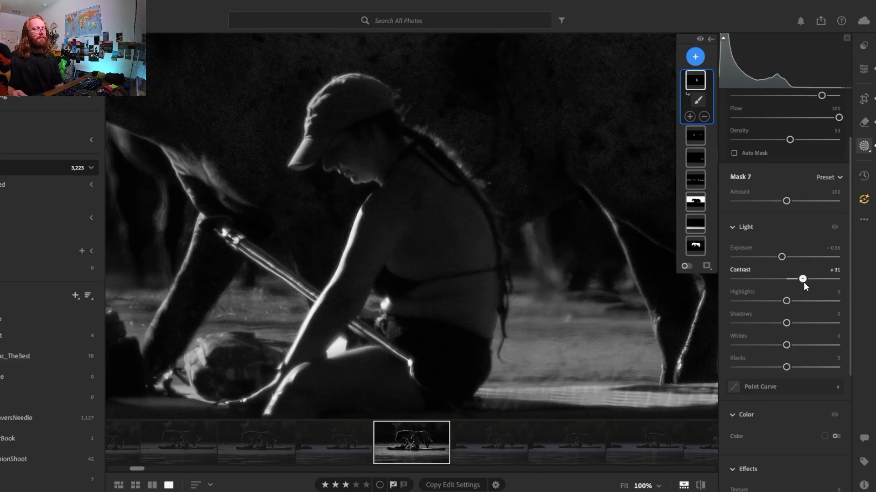
key("b")
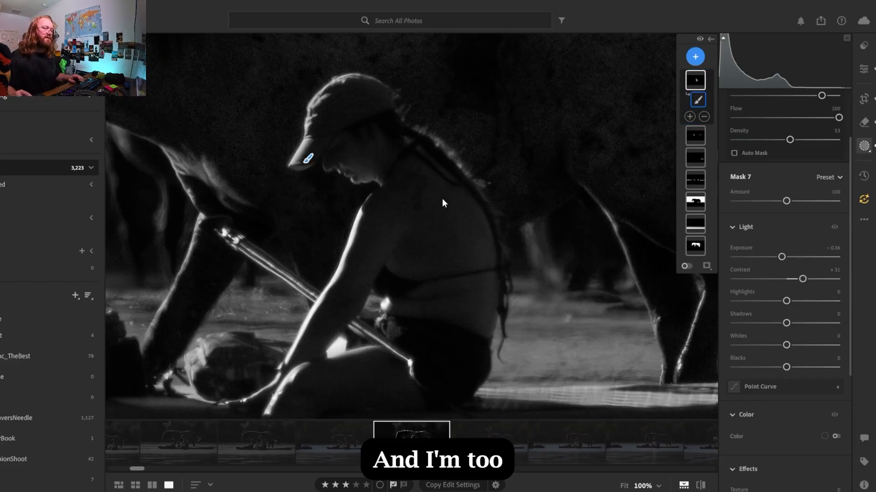
key("z")
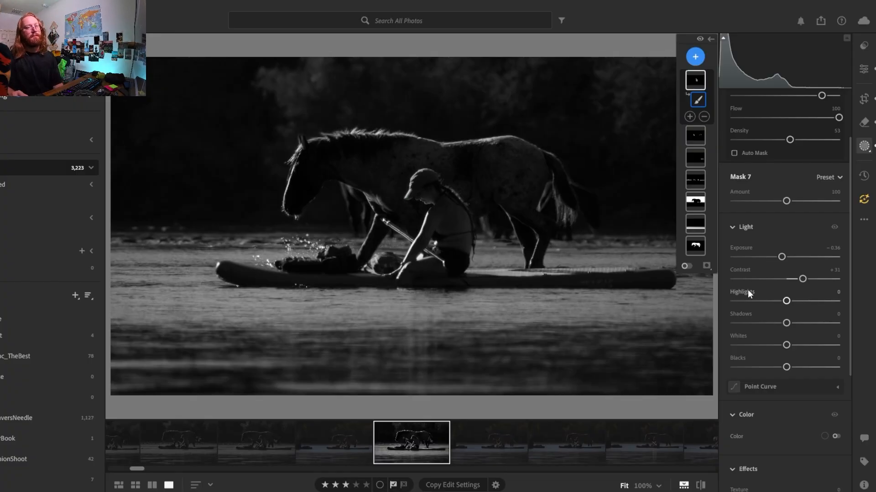
left_click_drag(801, 281, 803, 283)
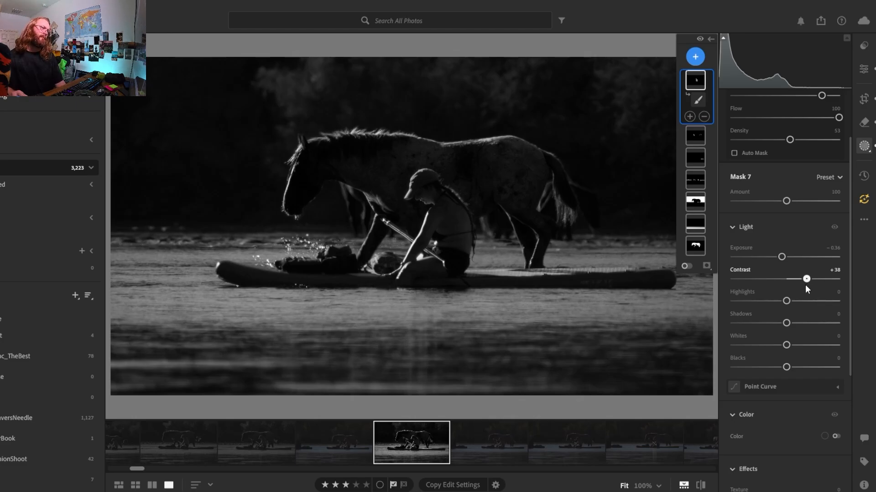
left_click_drag(805, 287, 804, 287)
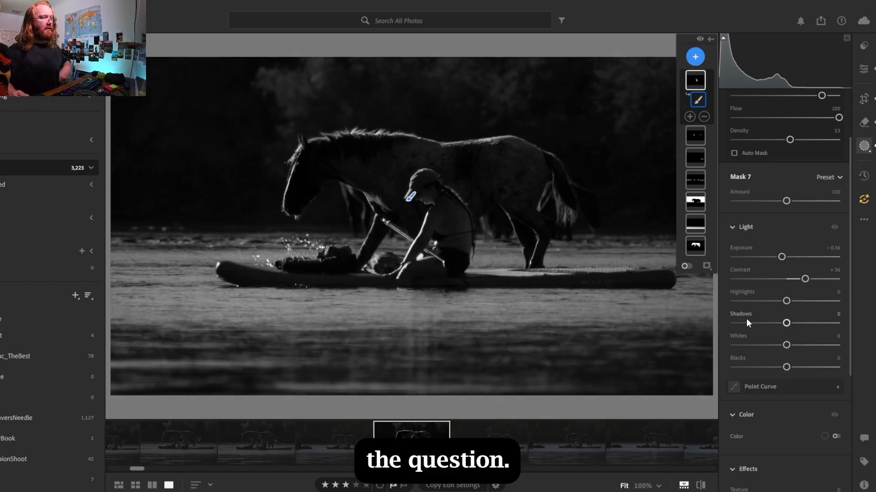
Try a contrast of −20 on the paddleboarder mask, and reset its contrast and exposure to 0
mouse_move(697, 78)
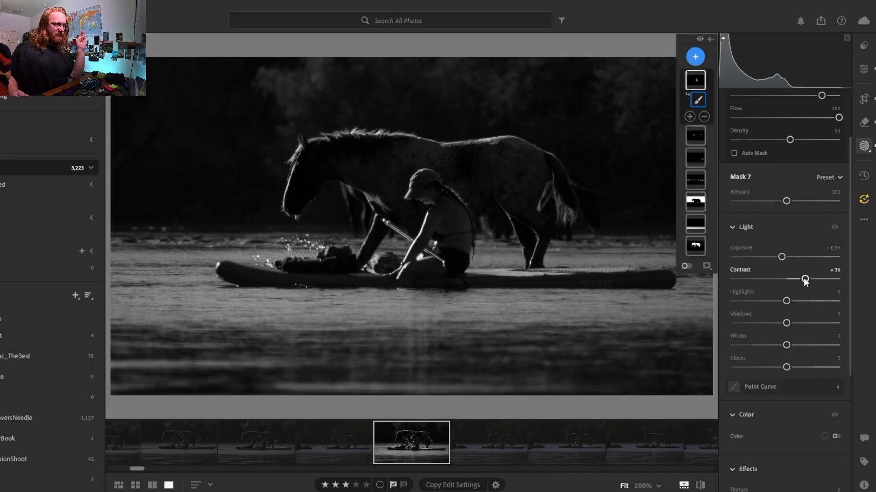
left_click_drag(805, 279, 776, 289)
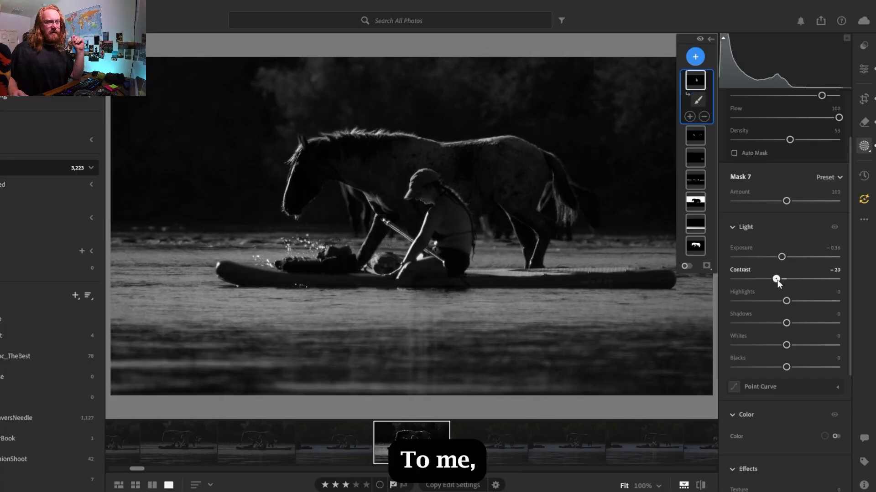
double_click(778, 278)
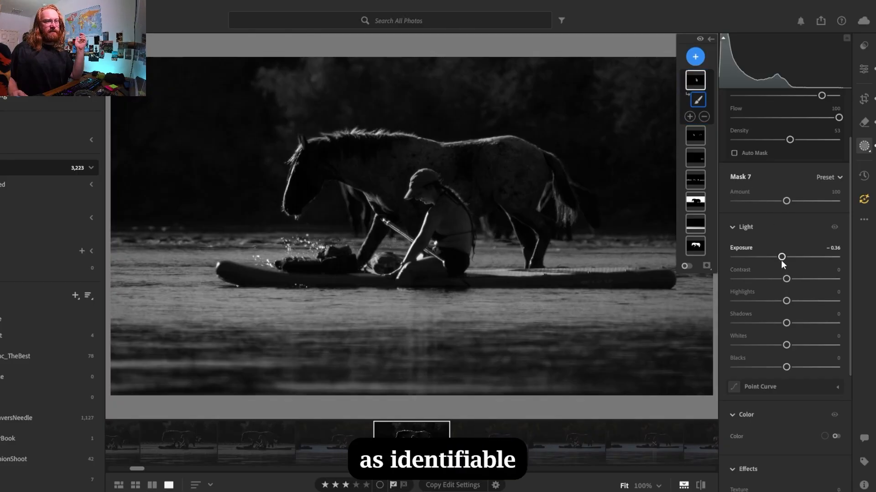
double_click(781, 259)
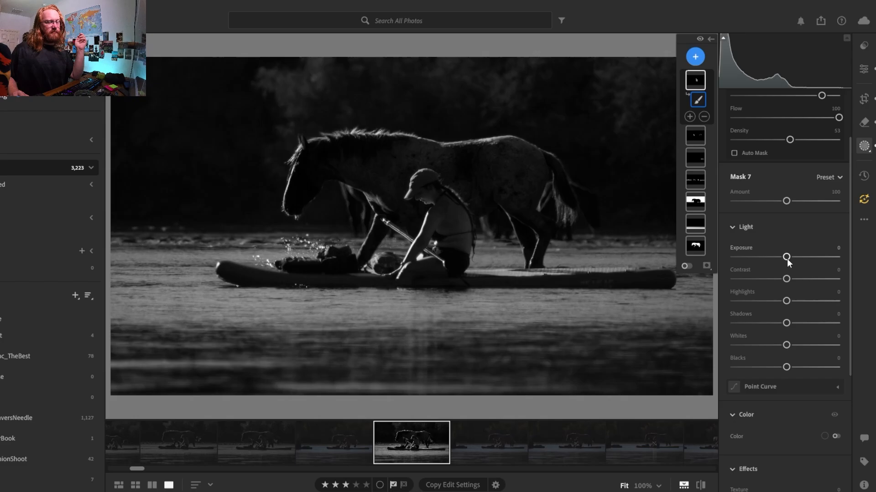
Compare exposures of −0.32, −2.72 and −0.20 on the paddleboarder mask, and reset the exposure to 0
mouse_move(786, 258)
left_mouse_down()
mouse_move(777, 258)
mouse_move(824, 262)
mouse_move(783, 259)
left_mouse_up()
double_click(791, 259)
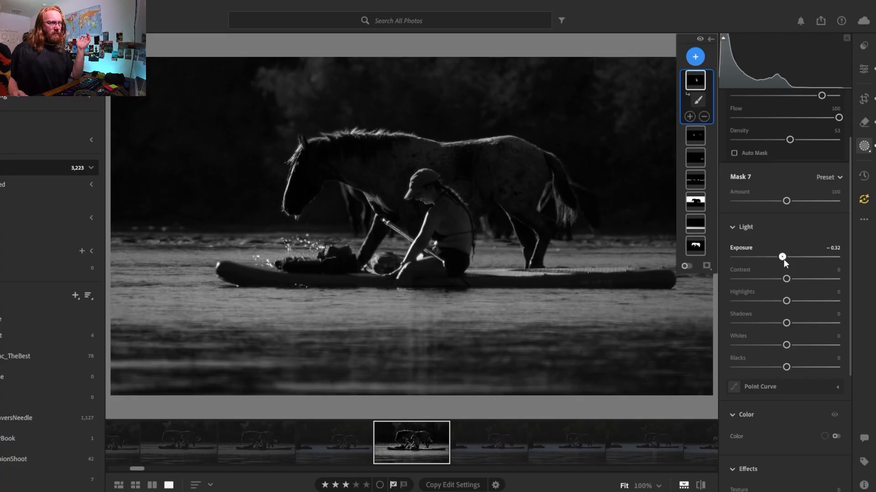
double_click(785, 258)
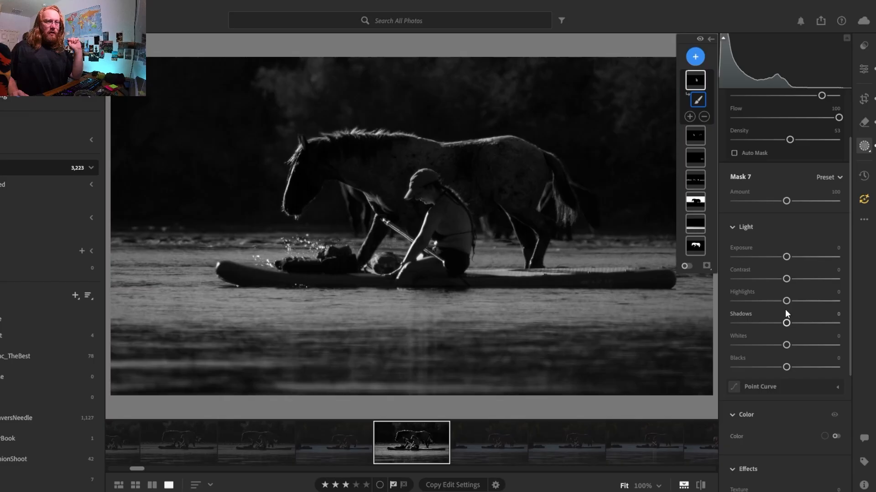
mouse_move(788, 320)
left_mouse_down()
mouse_move(762, 324)
mouse_move(787, 323)
left_mouse_up()
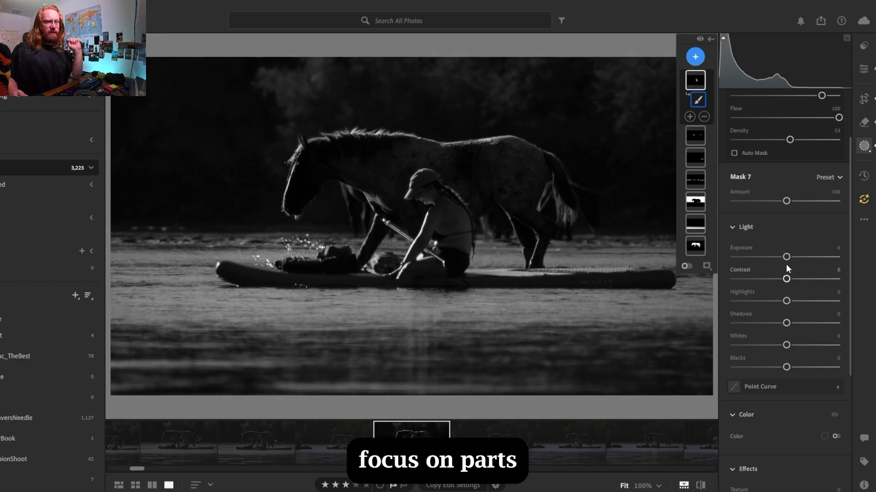
left_click_drag(788, 258, 778, 258)
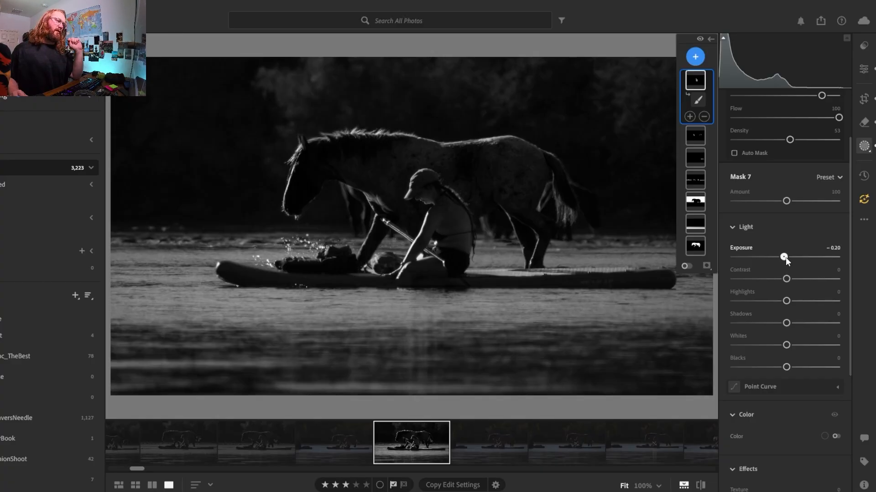
left_click_drag(785, 257, 754, 267)
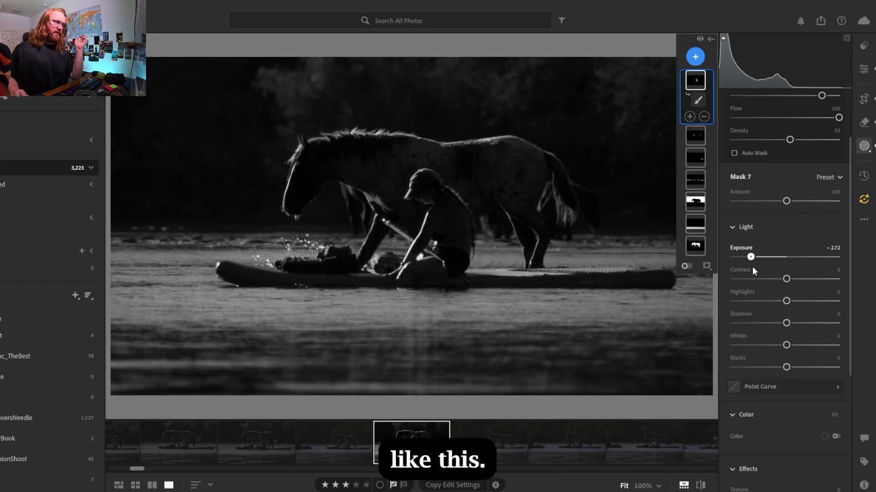
left_click_drag(752, 267, 783, 259)
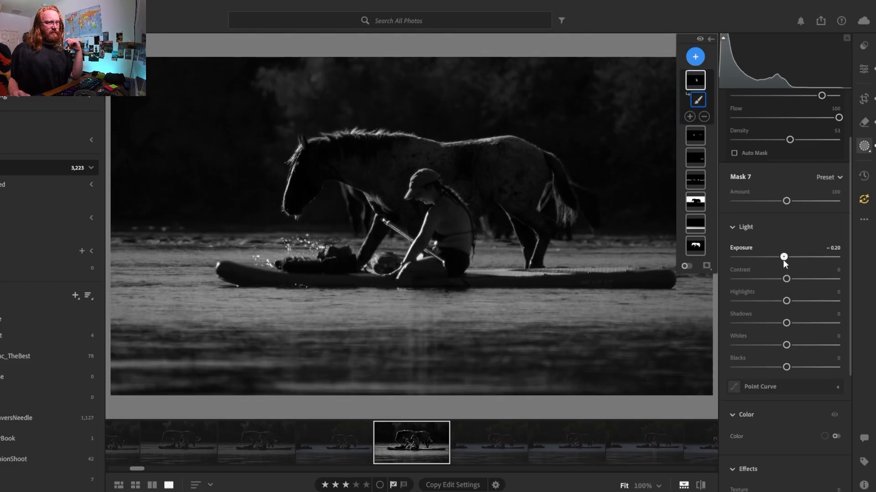
double_click(783, 259)
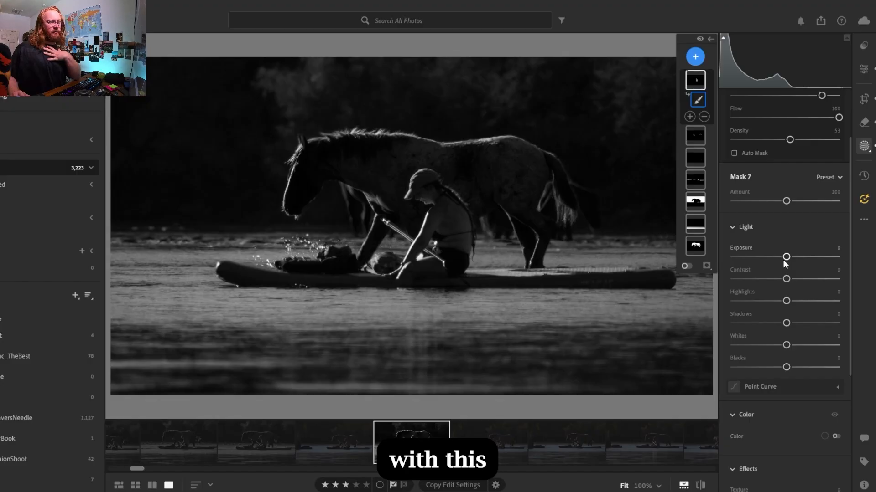
Set the paddleboarder mask's exposure to −0.20 and its contrast to +20
left_click_drag(782, 259, 780, 263)
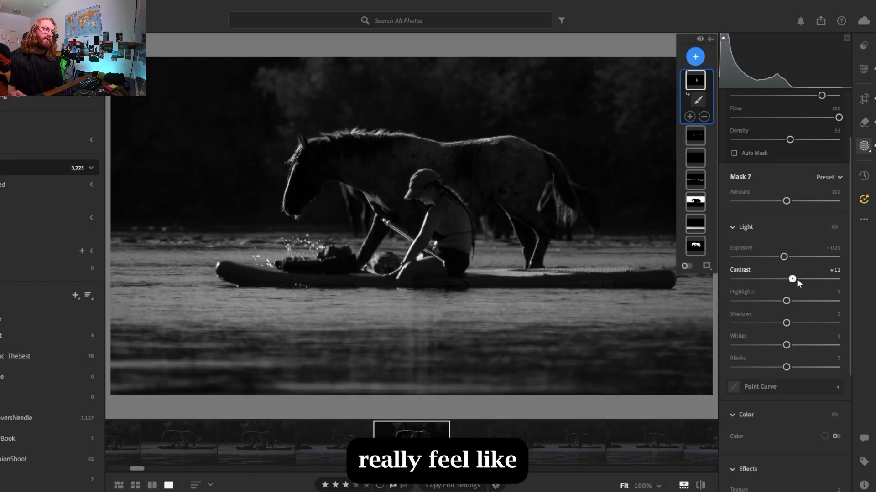
left_click_drag(797, 280, 804, 283)
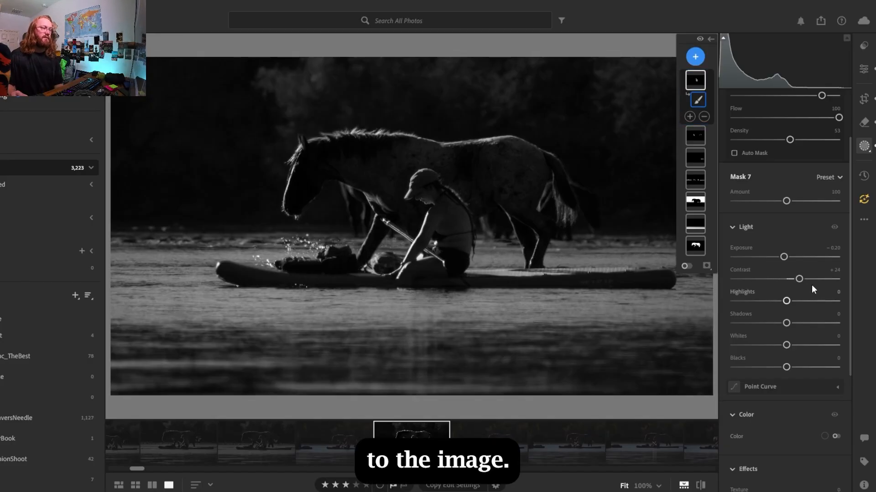
left_click_drag(801, 280, 799, 280)
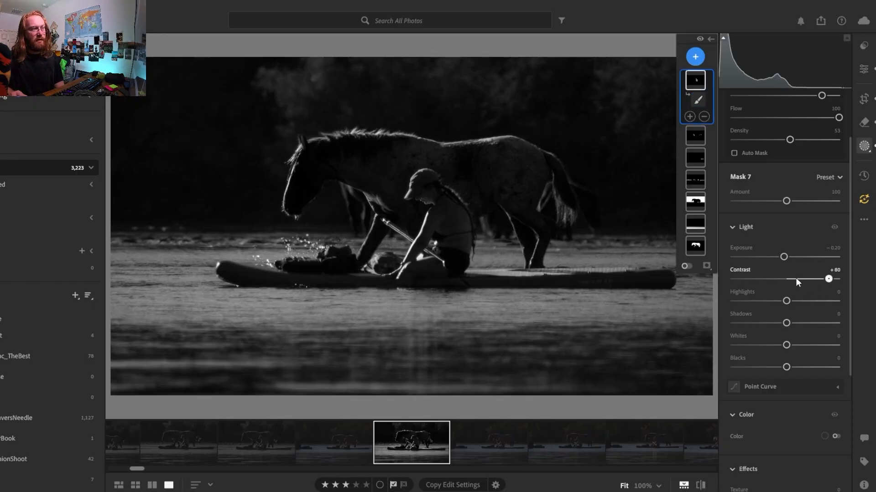
left_click(797, 279)
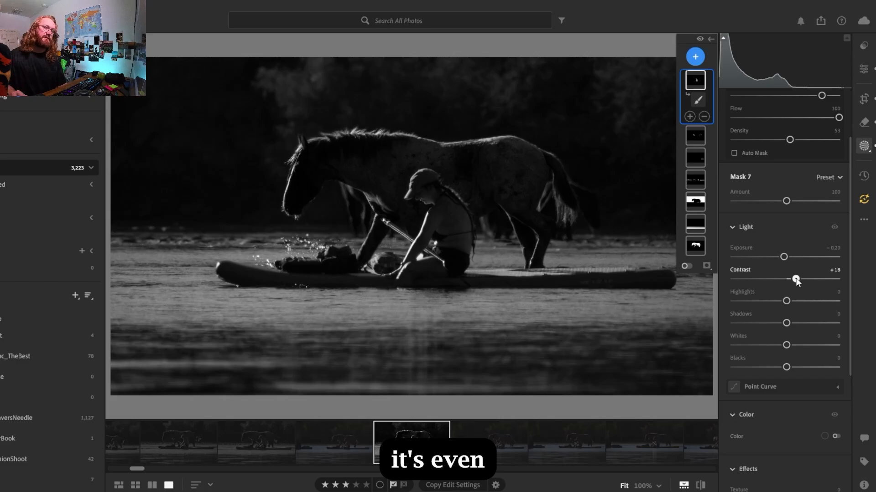
left_click_drag(796, 279, 797, 279)
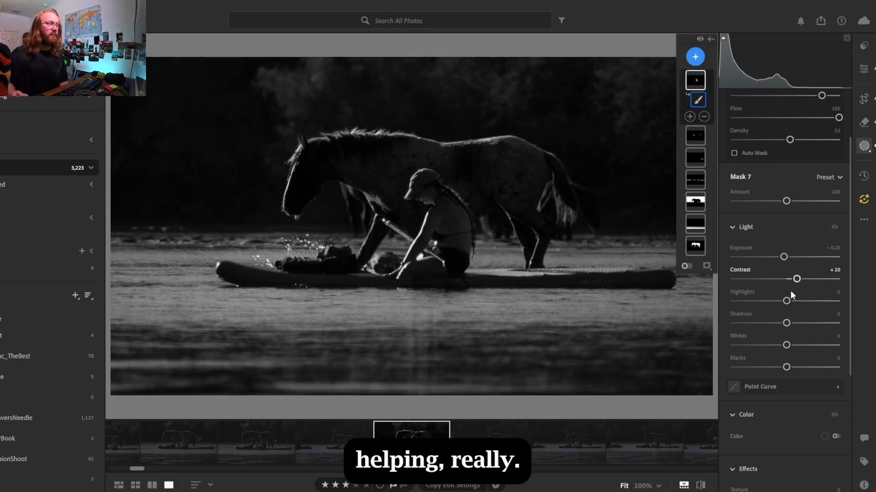